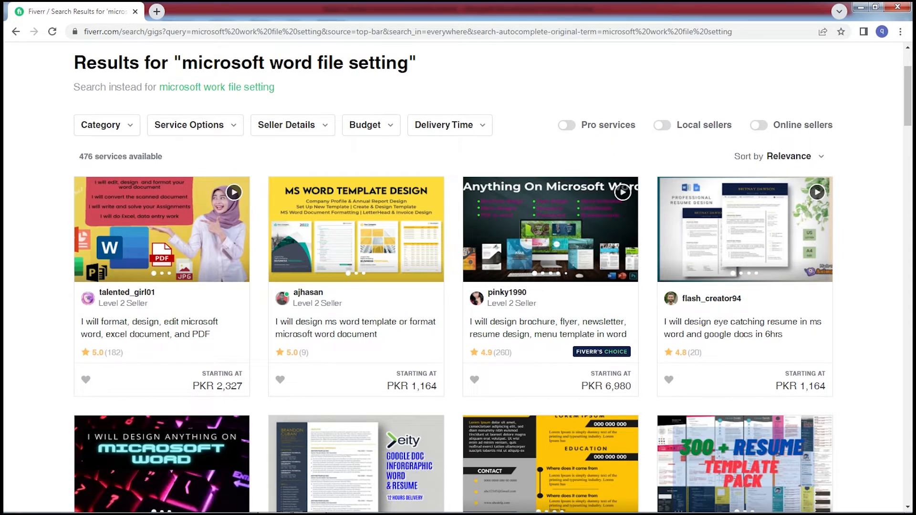
Step: Look through the Fiverr gig results for Microsoft Word file setting, then minimize the browser window
scroll(355, 258, "down", 12)
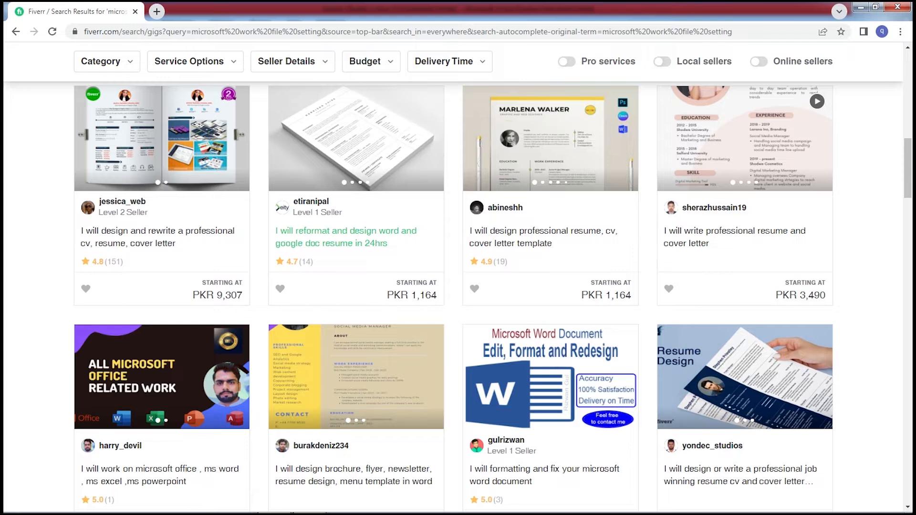
scroll(162, 475, "down", 2)
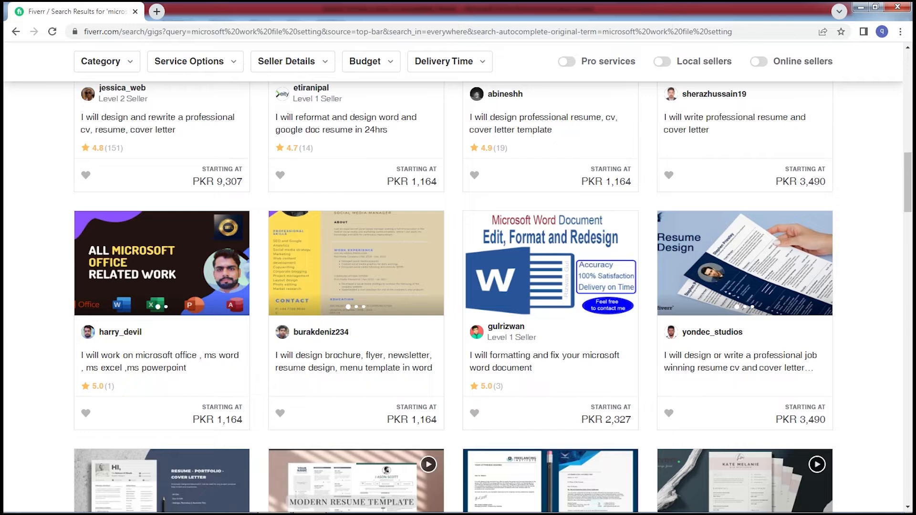
scroll(453, 296, "up", 10)
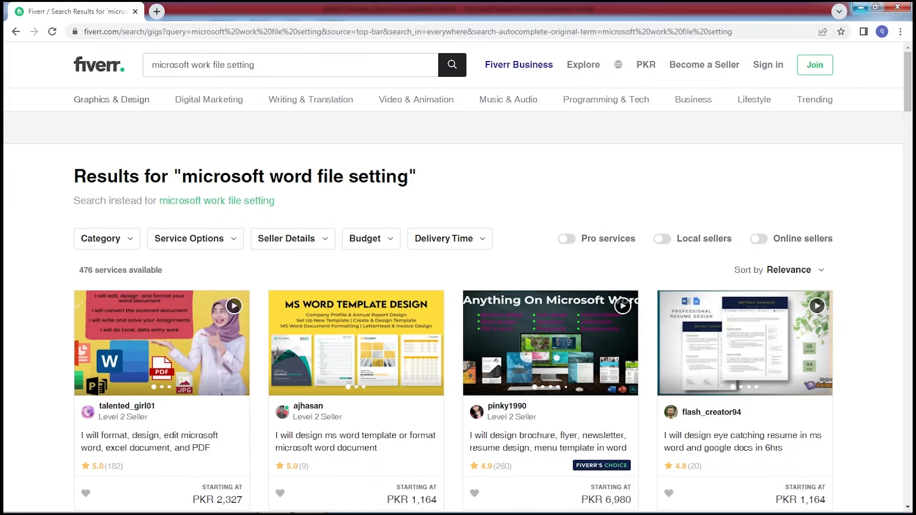
left_click(861, 7)
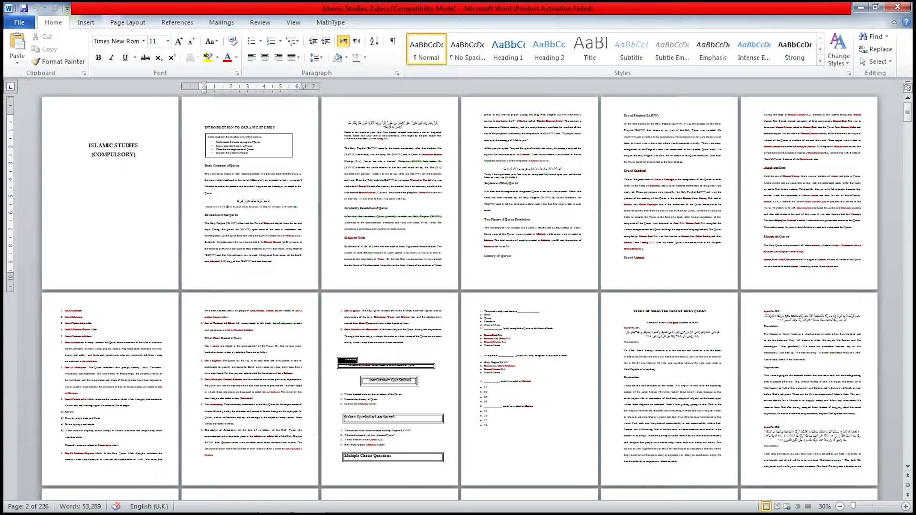
Step: Examine the layout of Islamic Studies-2.docx at different magnifications, including the learning-objectives text box on page 2
scroll(459, 298, "up", 3)
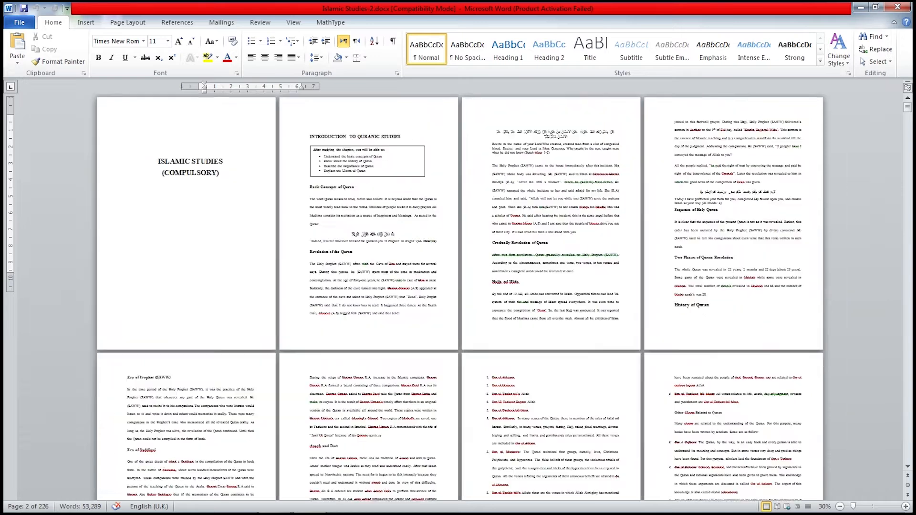
scroll(458, 298, "down", 4)
scroll(459, 298, "down", 5)
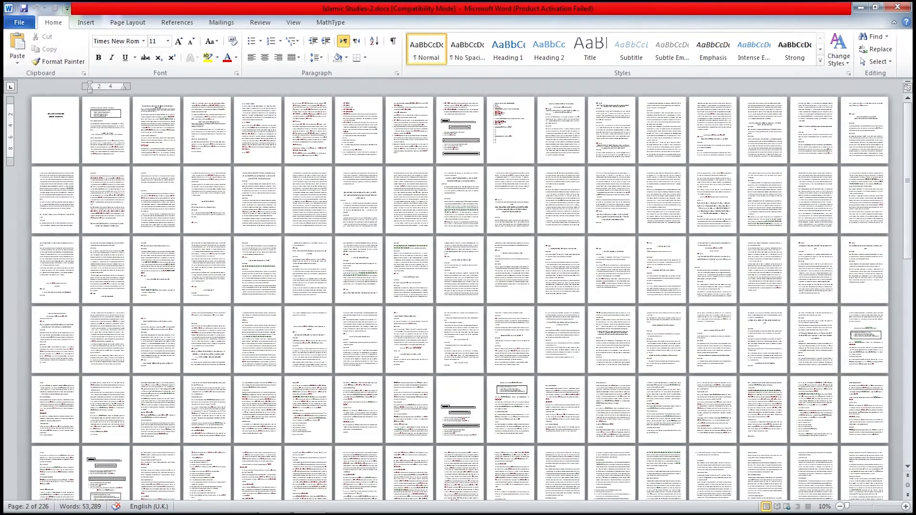
scroll(459, 298, "down", 3)
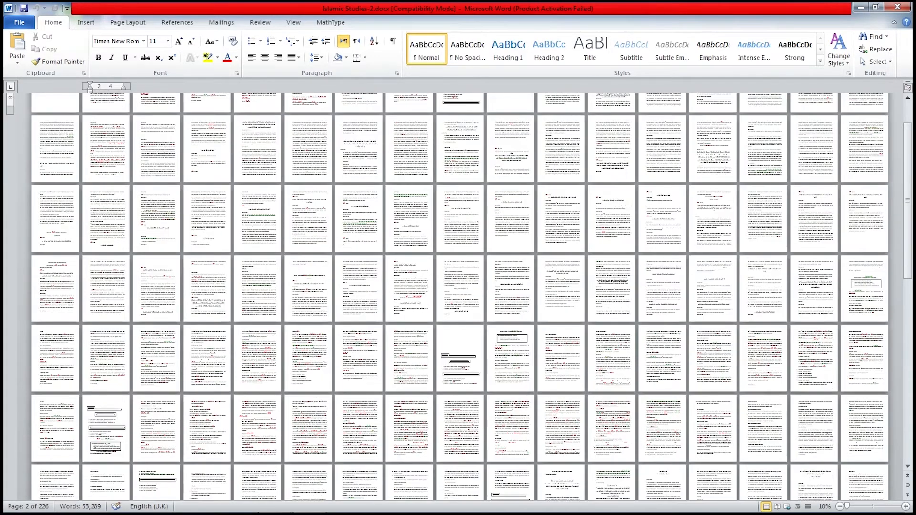
scroll(459, 298, "up", 5)
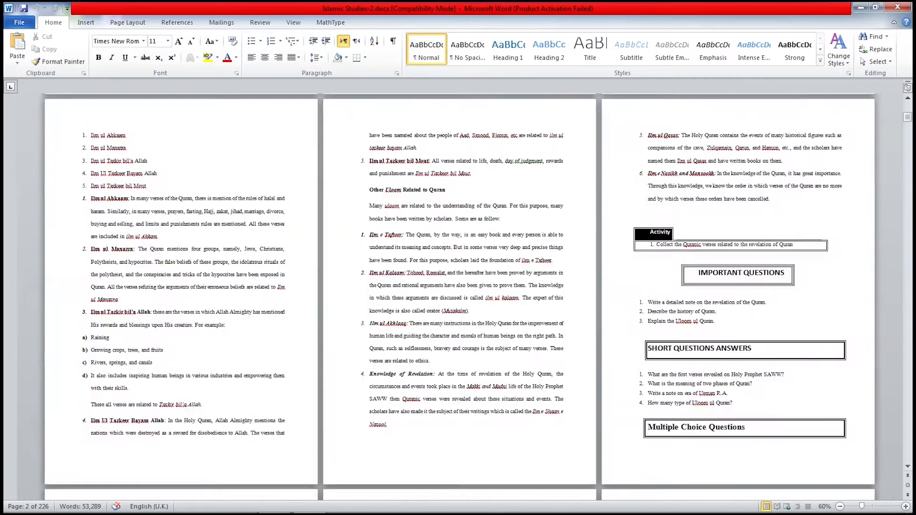
scroll(459, 298, "up", 7)
scroll(416, 318, "up", 9)
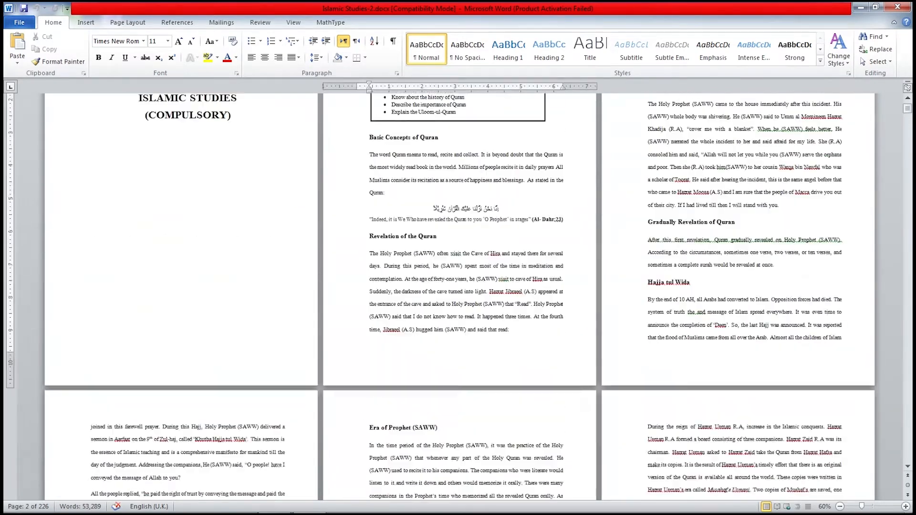
left_click(465, 203)
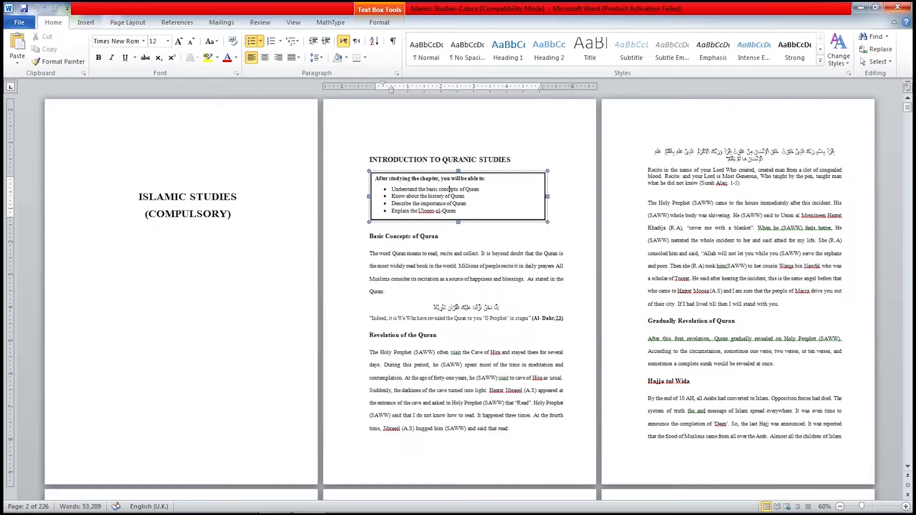
Step: Close the Islamic Studies-2.docx document and the browser, and refresh the desktop
key("alt+F4")
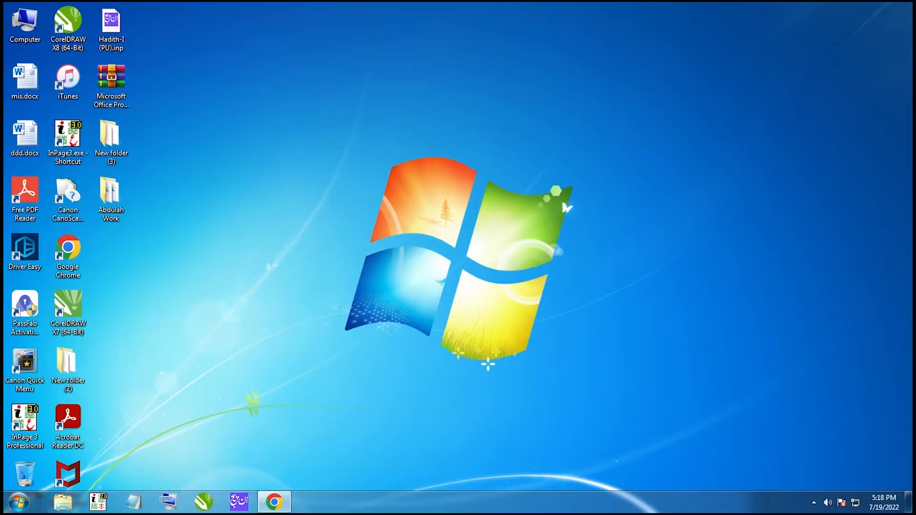
left_click(274, 502)
left_click(897, 7)
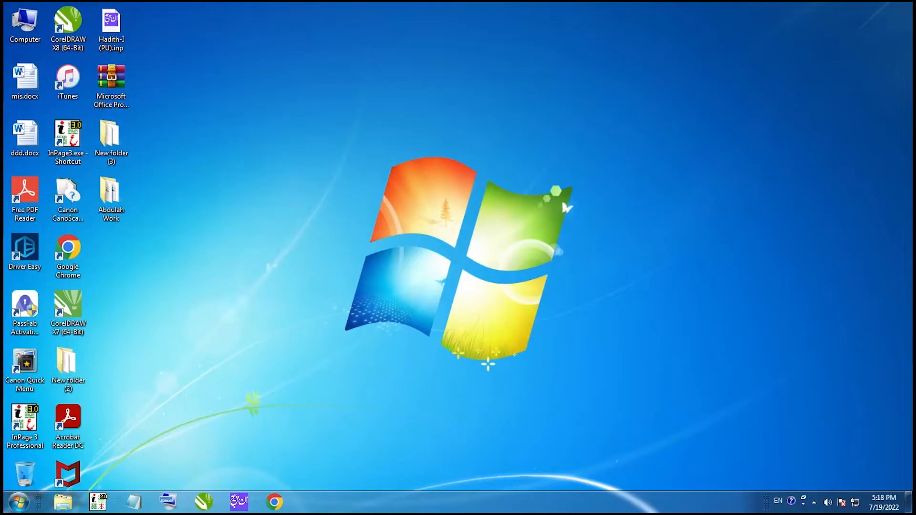
right_click(260, 180)
left_click(286, 211)
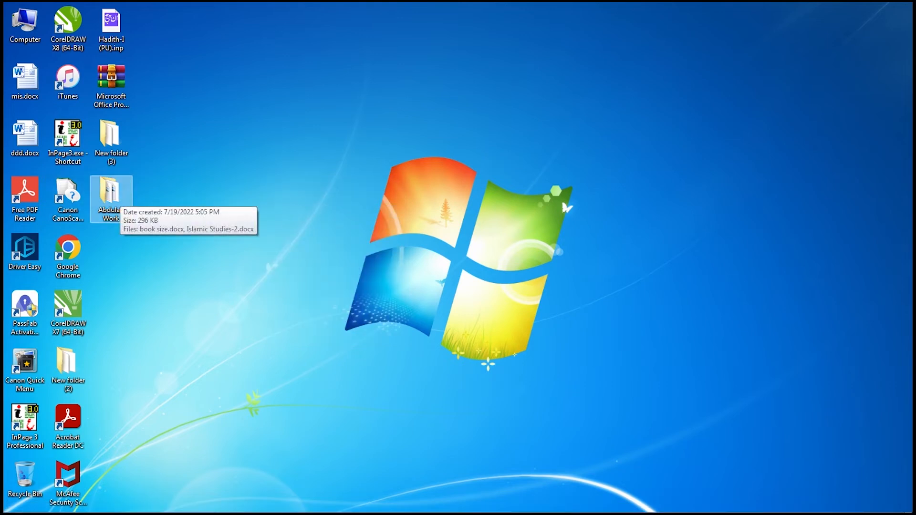
Step: Open Islamic Studies-2.docx from the desktop work folder and dismiss the Office activation wizard
double_click(110, 193)
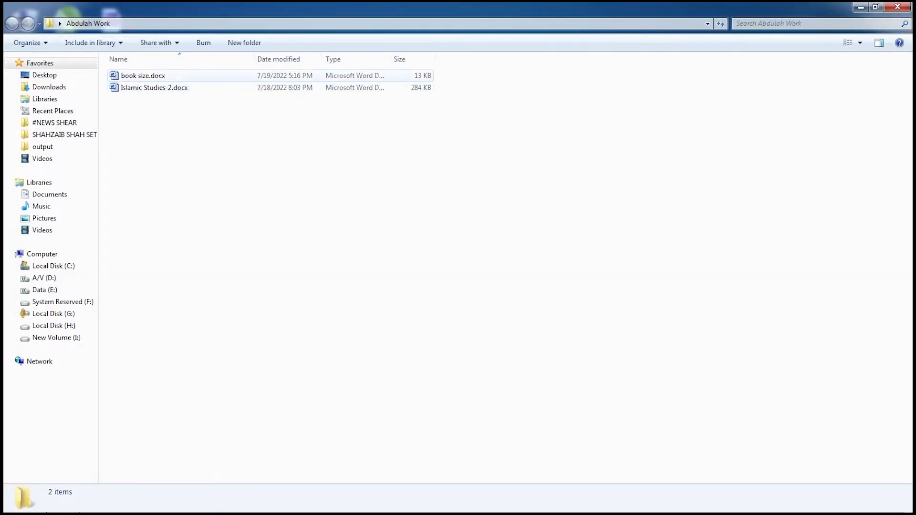
left_click(143, 76)
left_click(154, 88)
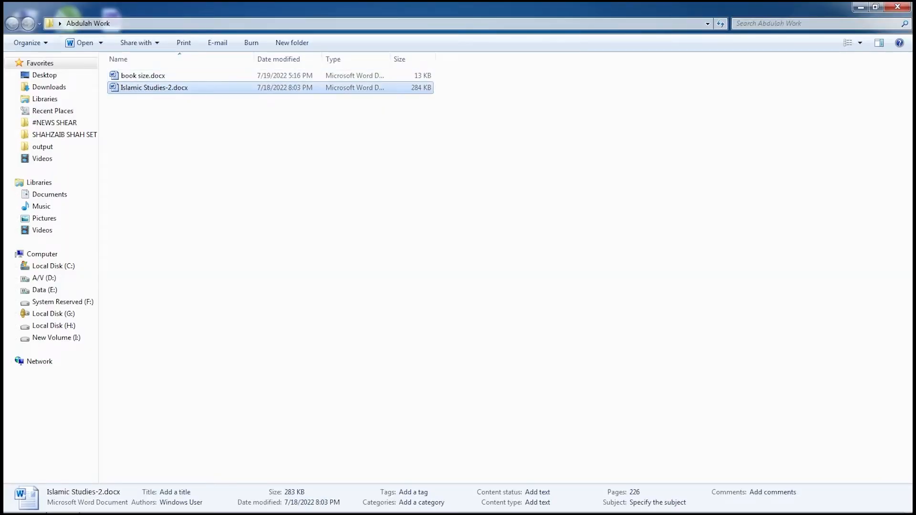
double_click(153, 88)
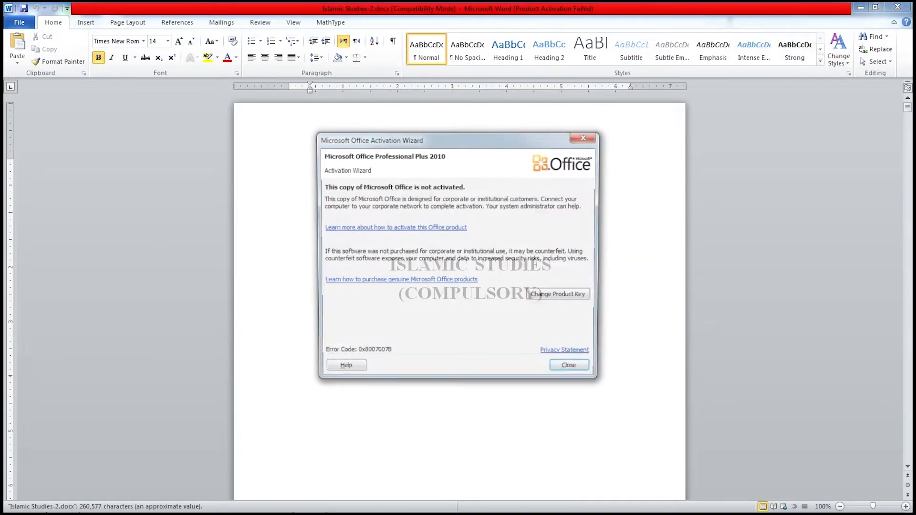
left_click(588, 135)
Step: Open book size.docx from the folder in a smaller window, close the folder, and return to Islamic Studies-2.docx
key("alt+Tab")
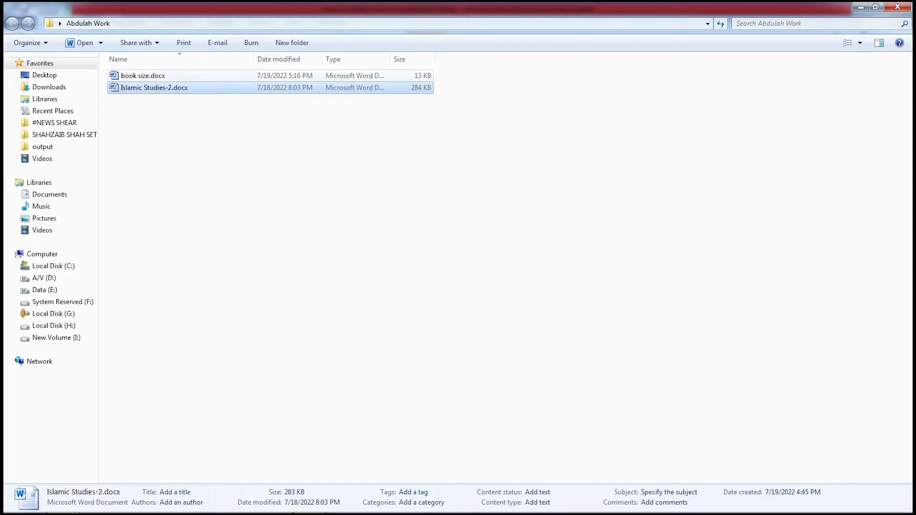
double_click(143, 76)
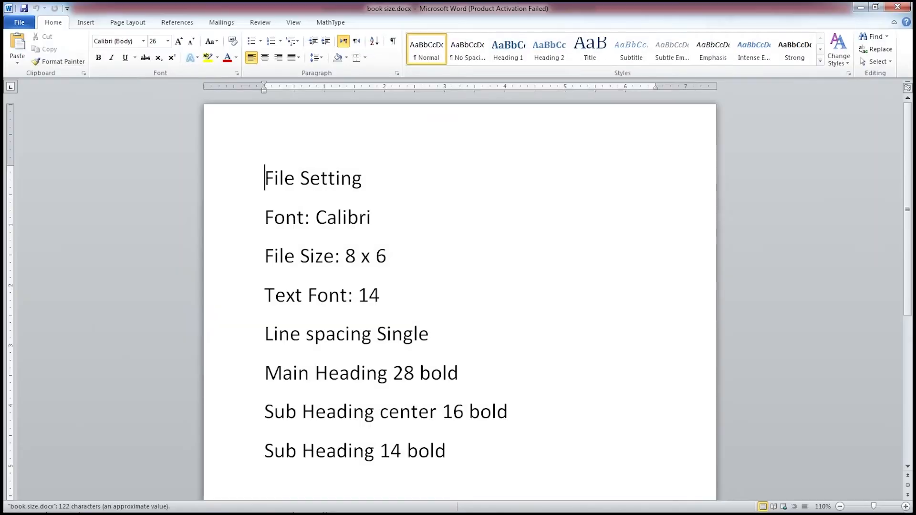
left_click(875, 7)
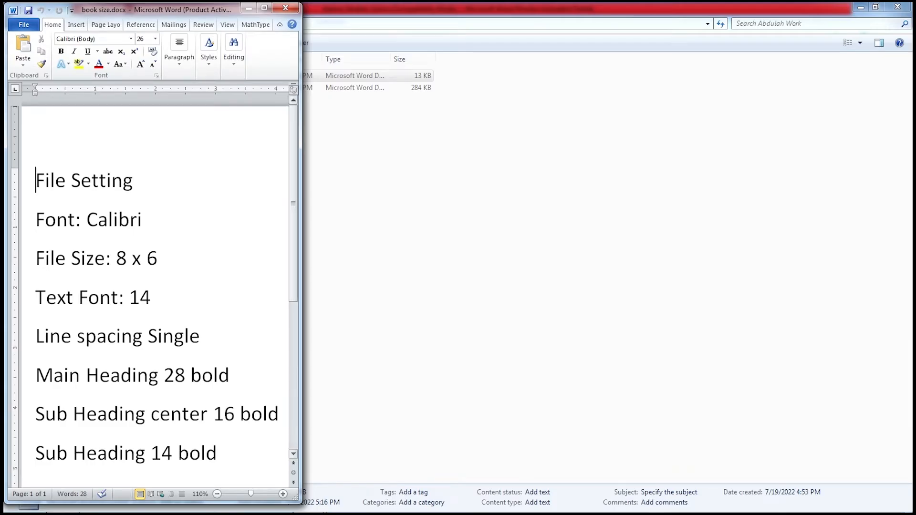
left_click(898, 7)
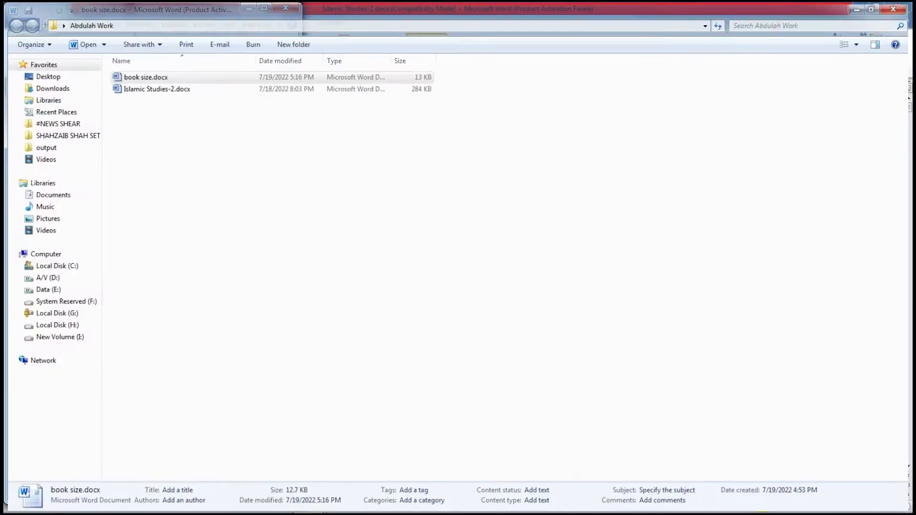
left_click(875, 7)
key("alt+Tab")
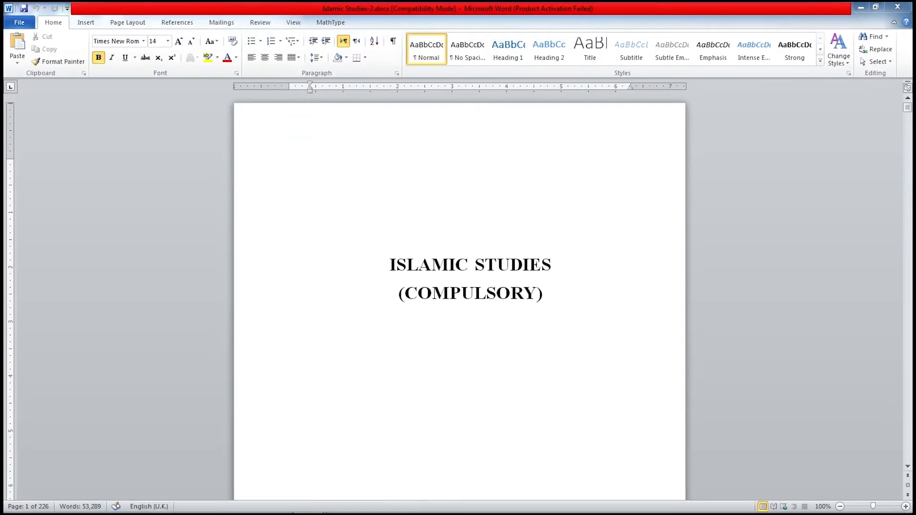
Step: Review the formatting requirements in book size.docx and highlight the required font, Calibri
scroll(155, 287, "down", 3)
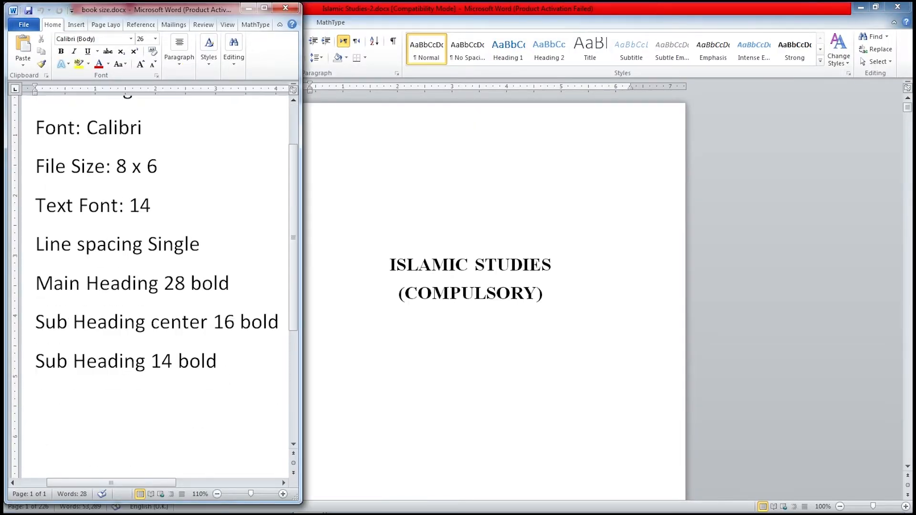
scroll(155, 286, "up", 2)
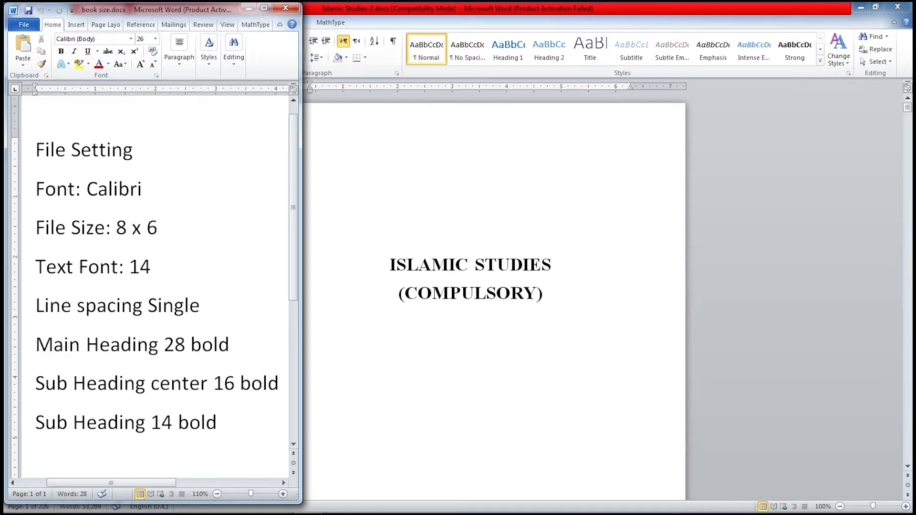
key("alt+Tab")
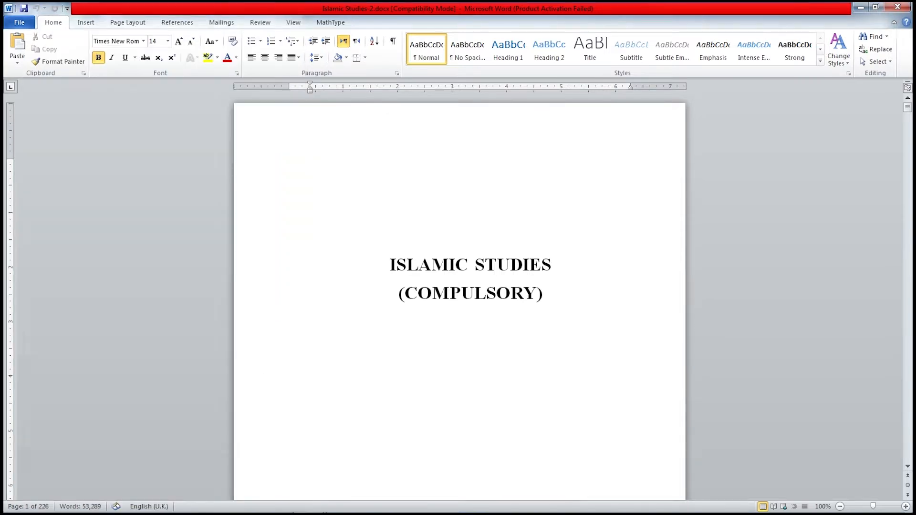
key("alt+Tab")
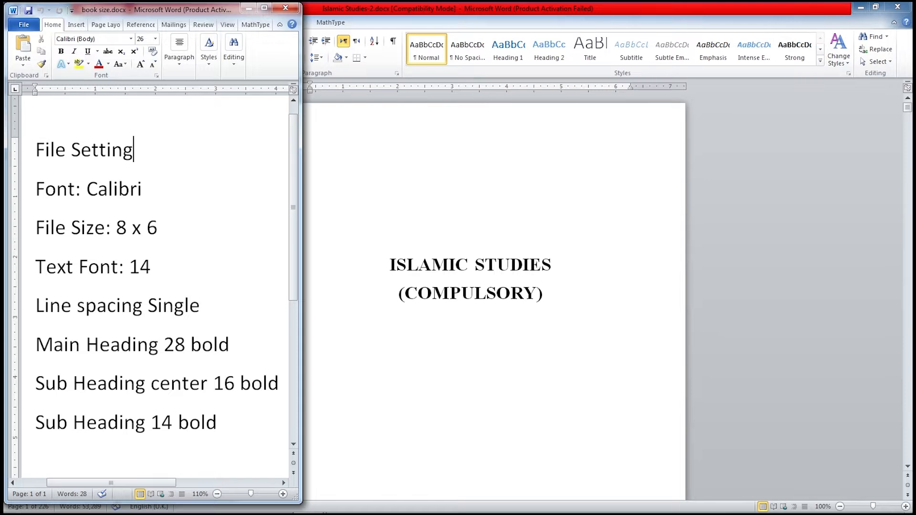
key("shift+Home")
key("Down")
key("End")
key("ctrl+shift+Left")
key("alt+Tab")
key("alt+Tab")
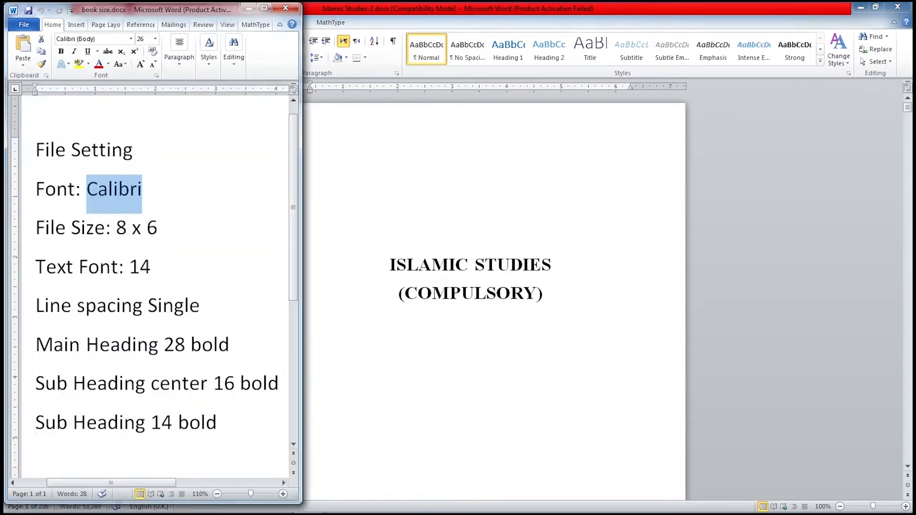
Step: Change the font of all text in Islamic Studies-2.docx to Calibri for both Latin text and complex scripts
key("alt+Tab")
key("ctrl+a")
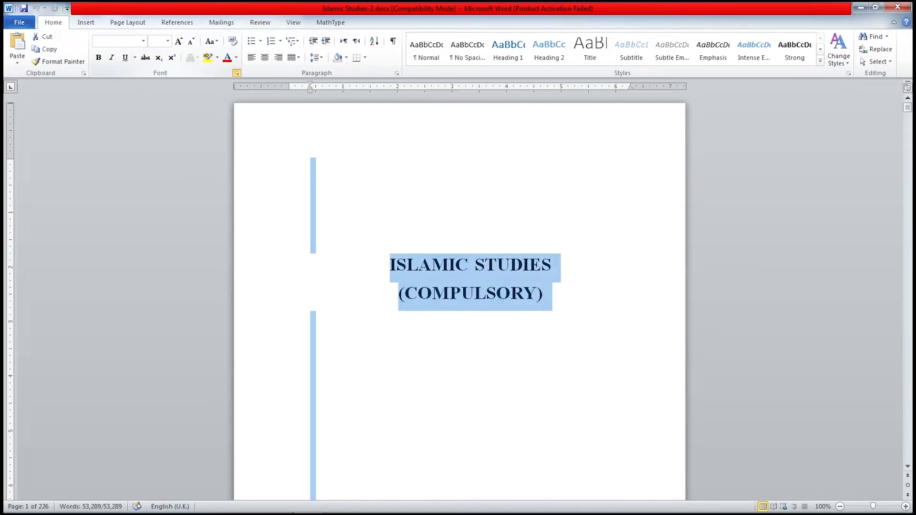
key("ctrl+d")
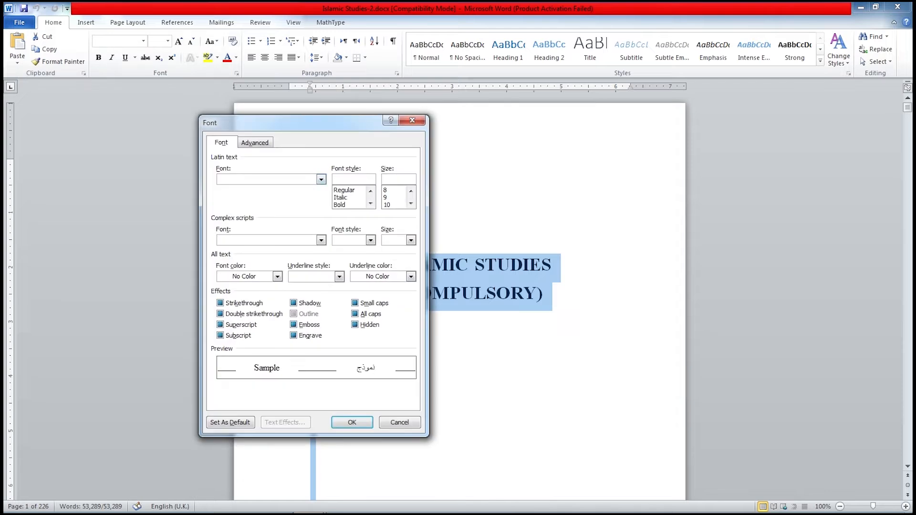
type("calibri")
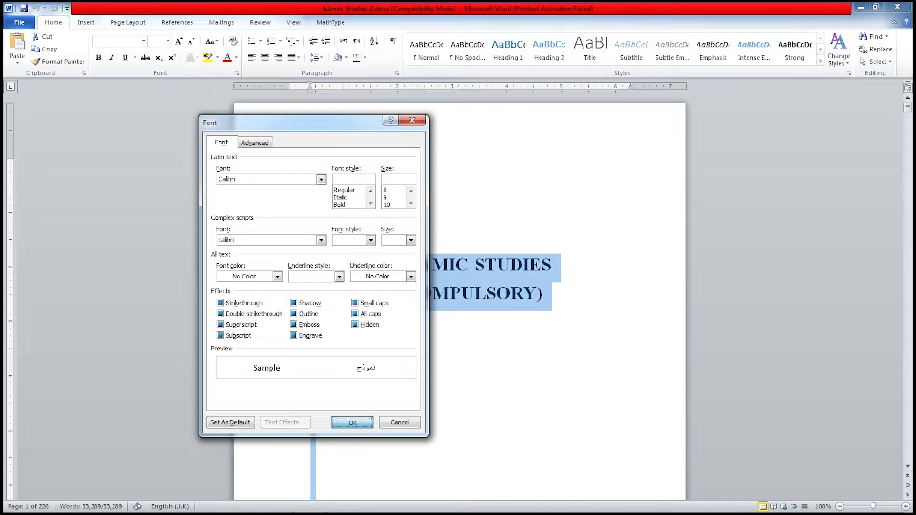
left_click(352, 422)
left_click(454, 269)
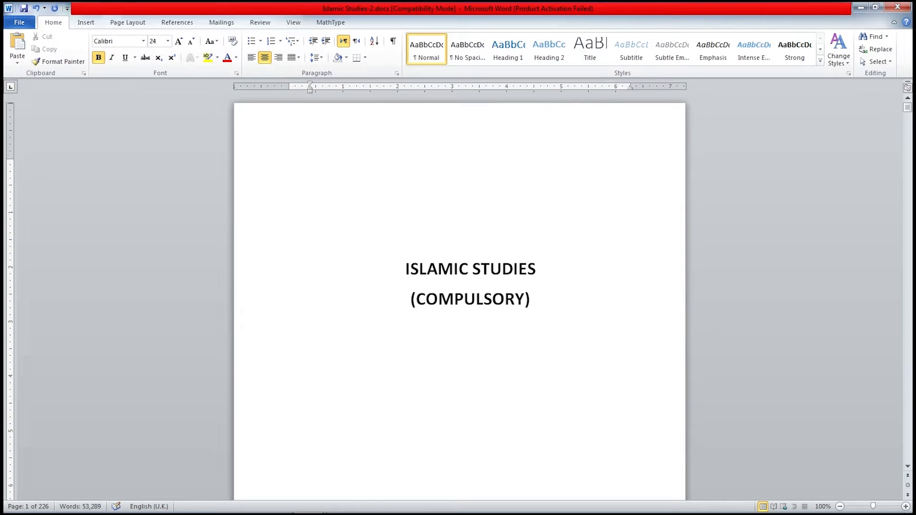
Step: Check the font of the page 2 learning-objectives text box against the Basic Concepts of Quran heading
scroll(453, 269, "down", 2)
scroll(453, 269, "down", 1)
left_click(615, 209)
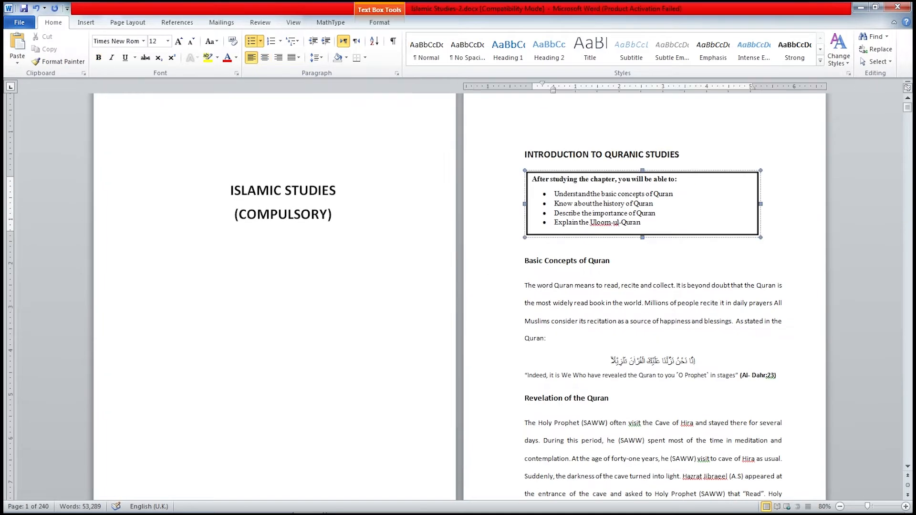
left_click_drag(641, 223, 554, 194)
left_click(543, 261)
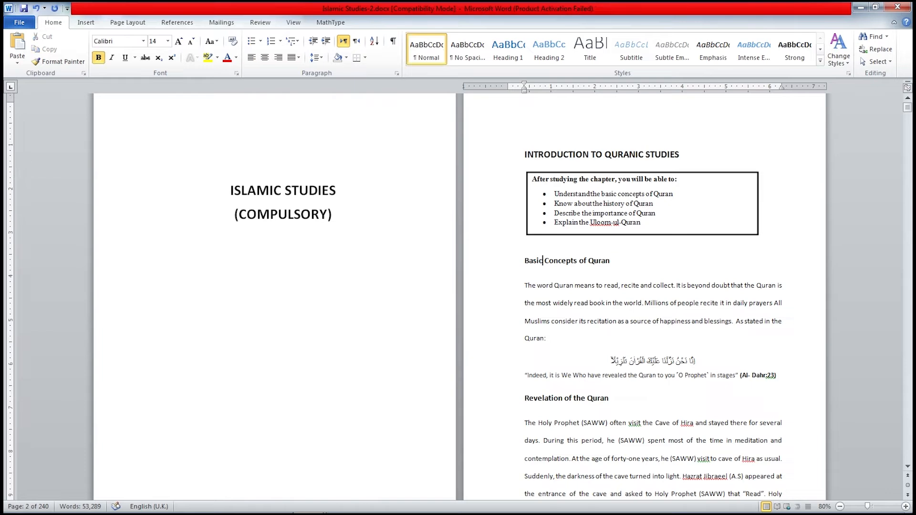
Step: Check the required file size, 8 x 6, in book size.docx against the Islamic Studies-2.docx page
key("alt+Tab")
left_click_drag(158, 229, 116, 229)
key("alt+Tab")
key("alt+Tab")
key("alt+Tab")
left_click(120, 221)
key("alt+Tab")
left_click(132, 227)
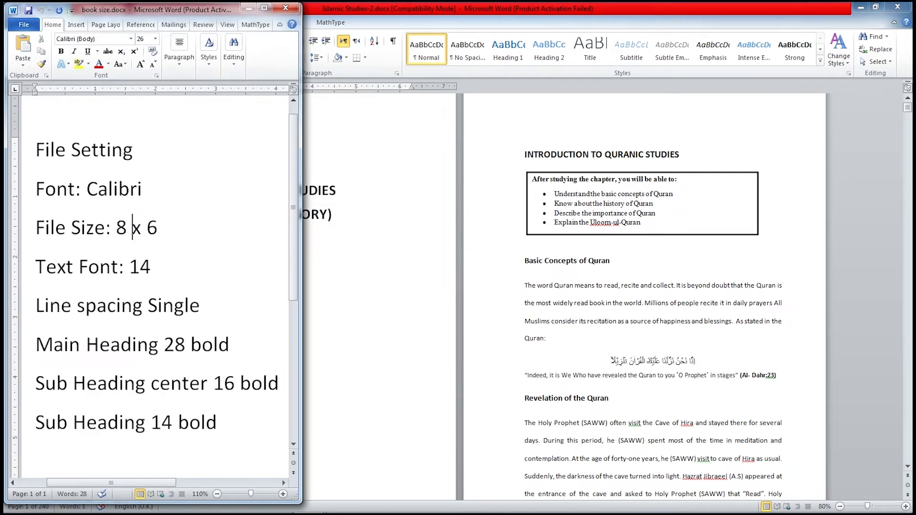
Step: Adjust the right and bottom page margins of Islamic Studies-2.docx so the text area is about 6 inches wide and 8 inches high
key("alt+Tab")
left_click(155, 138)
left_click_drag(411, 87, 400, 86)
scroll(459, 296, "down", 3)
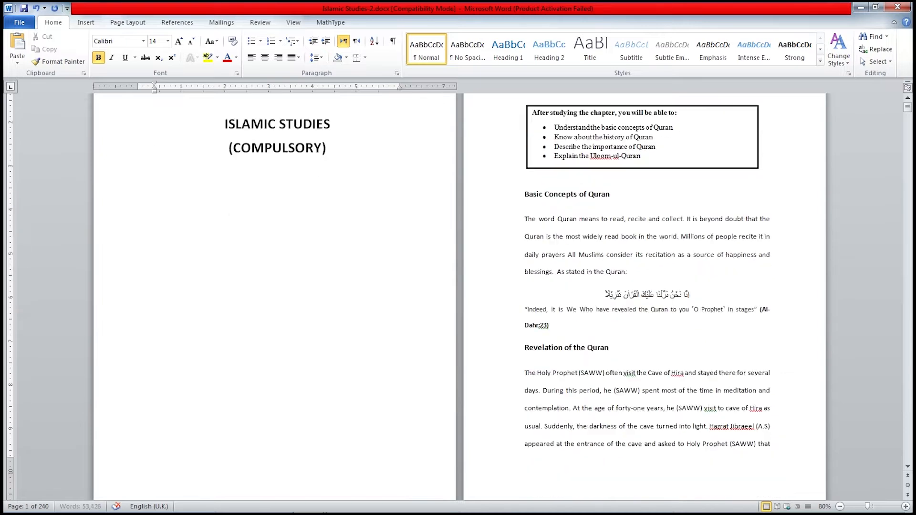
left_click_drag(9, 465, 9, 386)
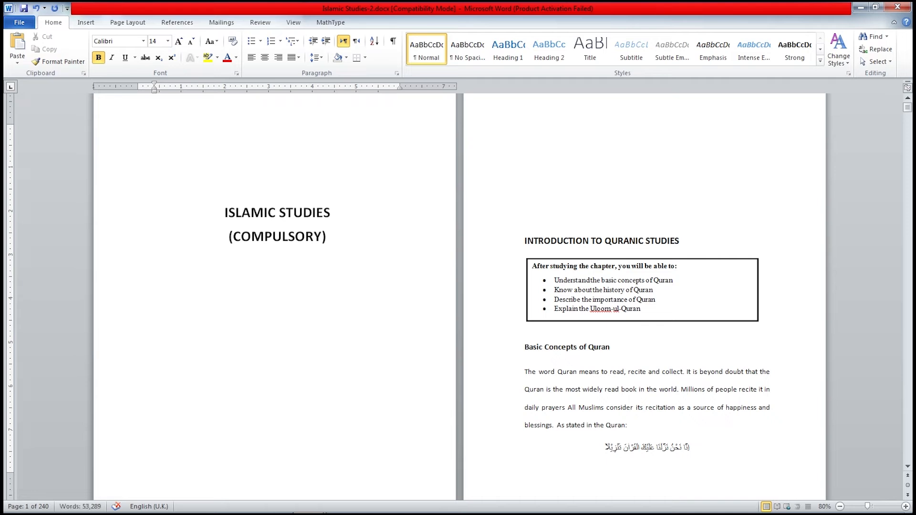
Step: Check the paper size choices for the whole document in the page setup without changing anything
left_click(128, 22)
left_click(88, 48)
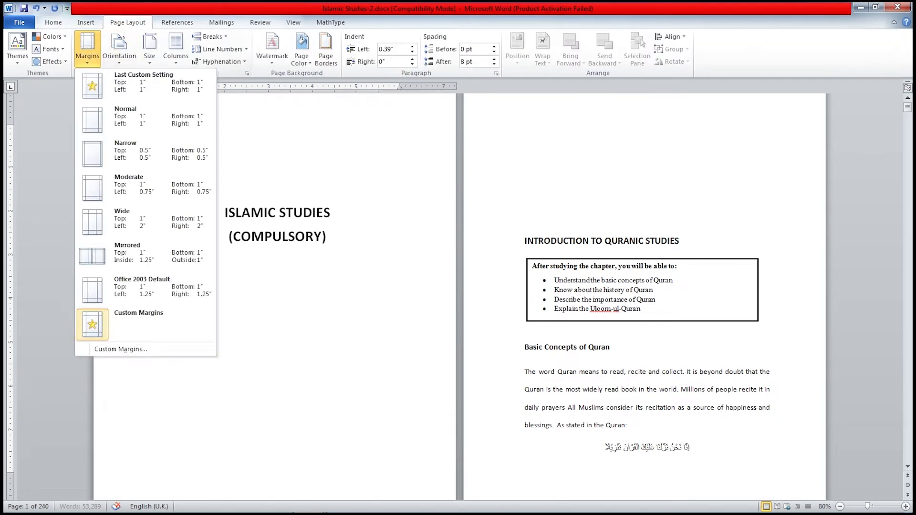
left_click(114, 349)
left_click(382, 122)
left_click(445, 150)
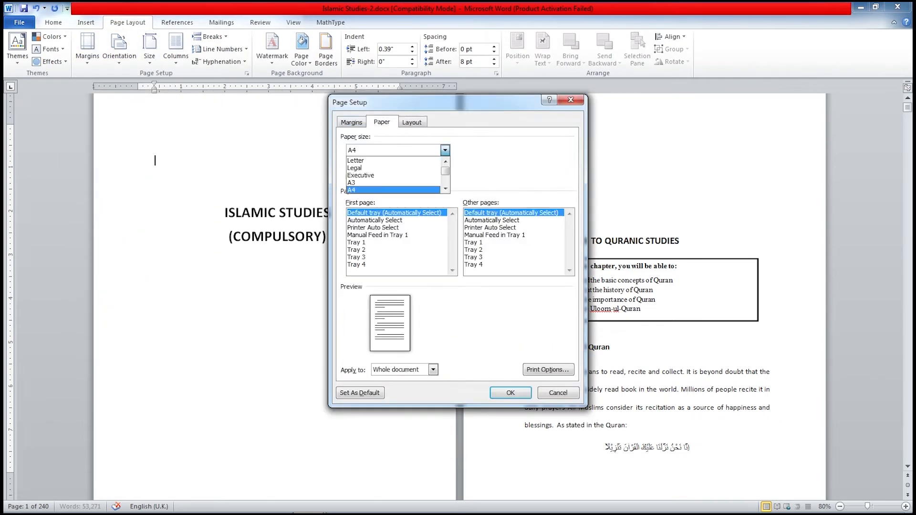
left_click(445, 150)
left_click(570, 100)
scroll(458, 296, "up", 1)
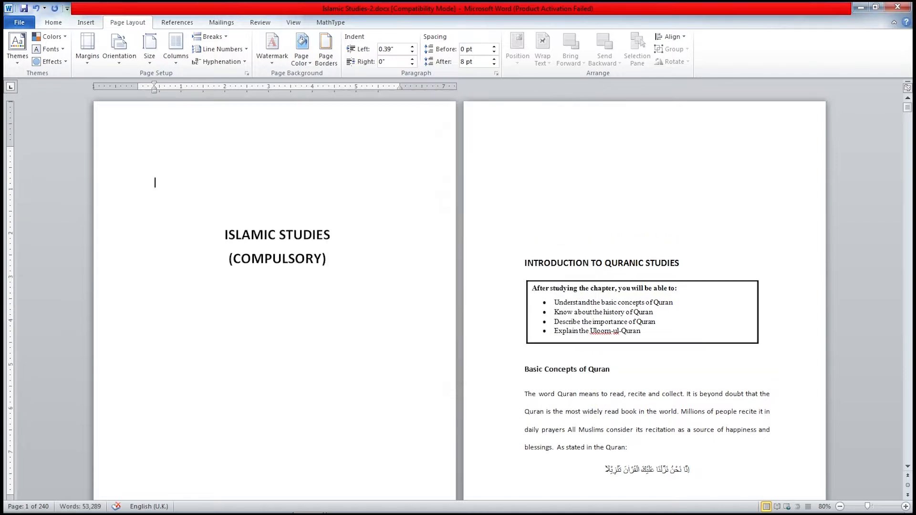
Step: Insert an Accent Bar 2 page number at the top of the pages in the header
double_click(137, 126)
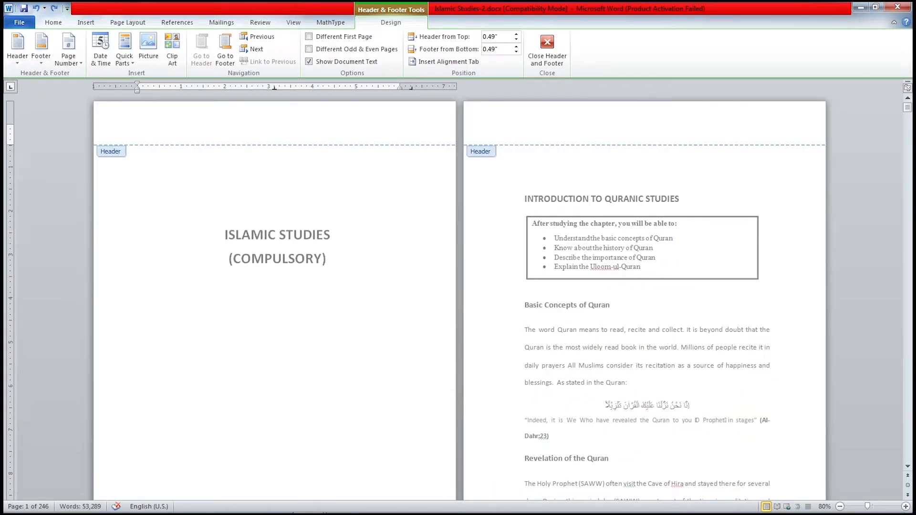
left_click(86, 22)
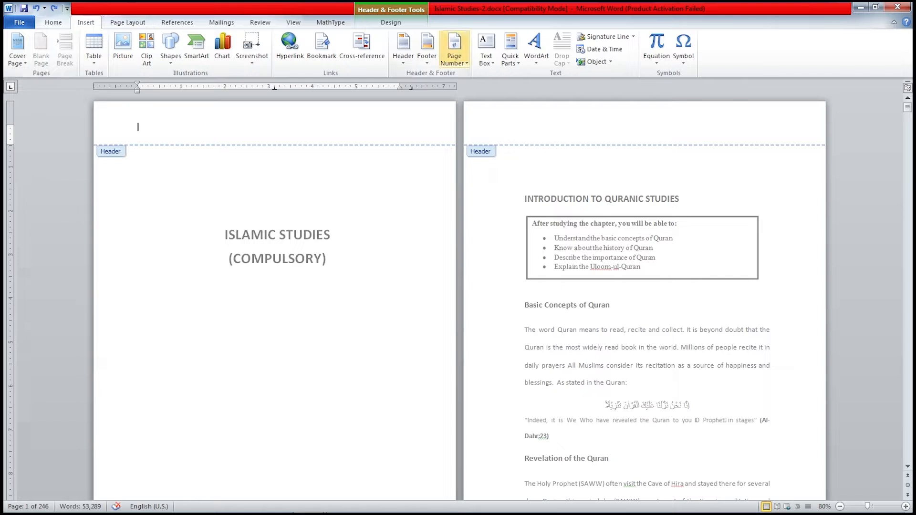
left_click(454, 55)
mouse_move(476, 75)
scroll(653, 229, "down", 10)
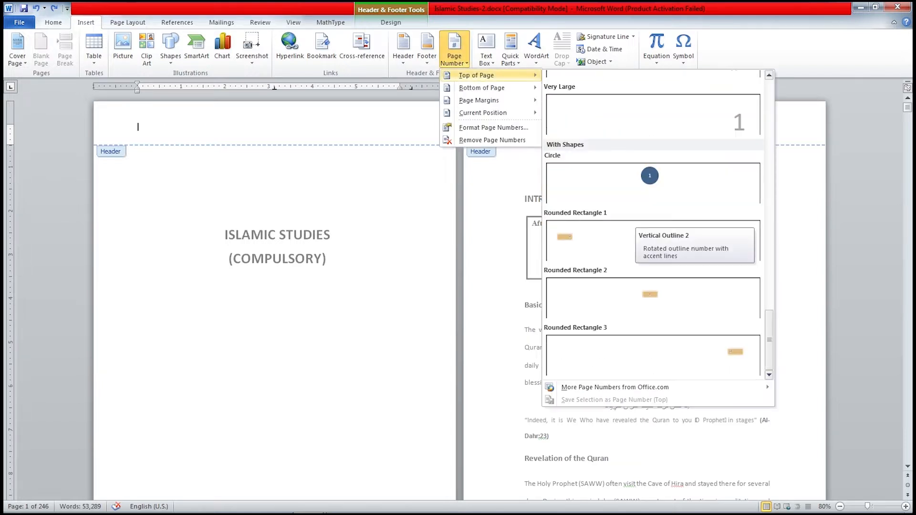
scroll(654, 229, "up", 10)
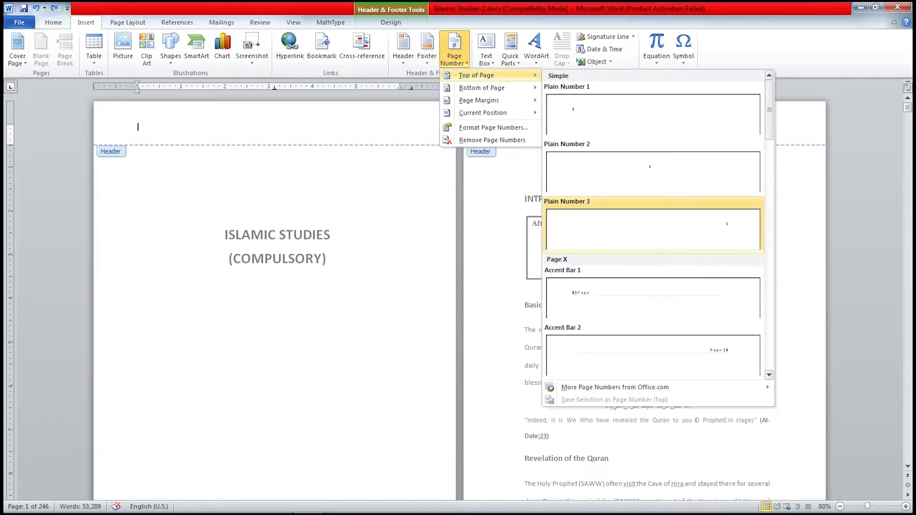
left_click(654, 352)
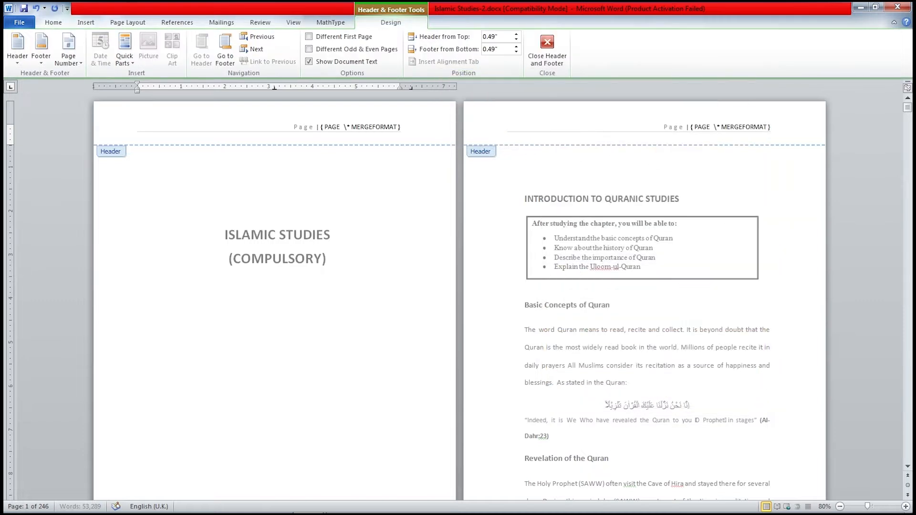
Step: Toggle the header's PAGE field code so that it displays the actual page number
double_click(371, 128)
triple_click(345, 128)
right_click(345, 127)
left_click(345, 128)
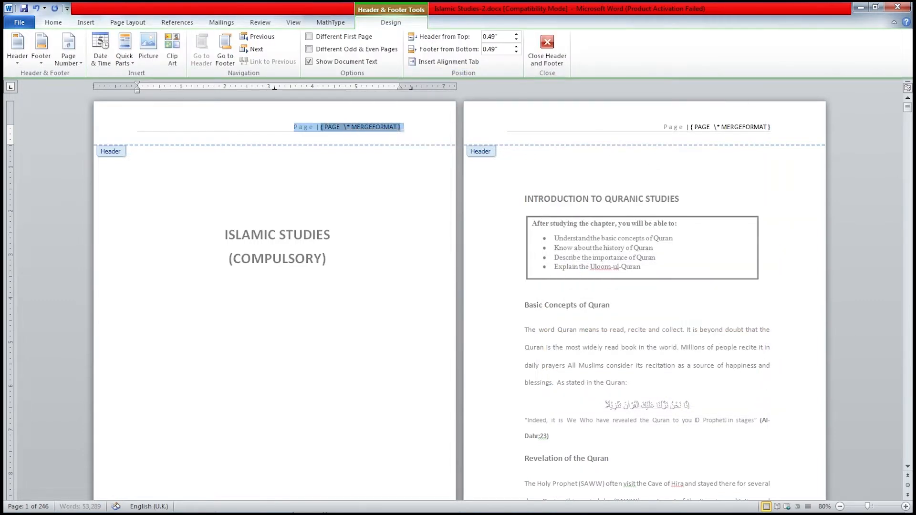
triple_click(376, 128)
left_click(375, 127)
double_click(376, 127)
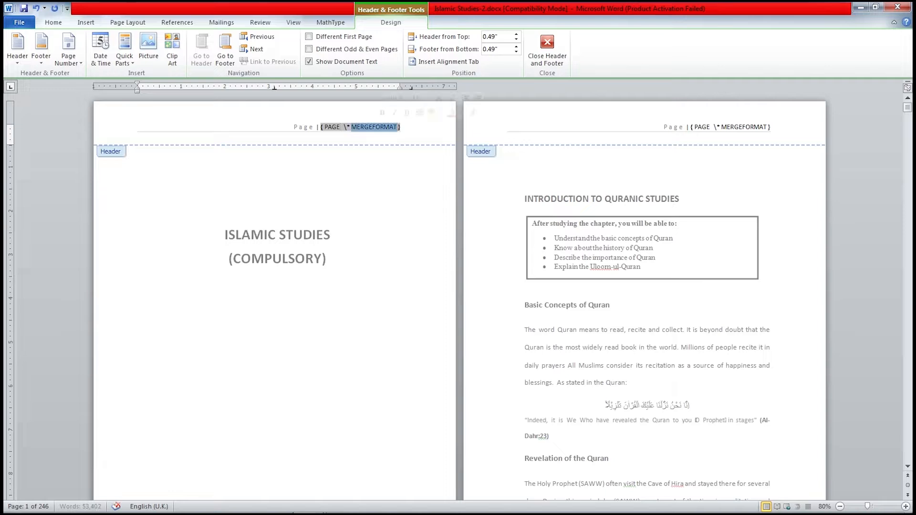
right_click(376, 129)
left_click(424, 215)
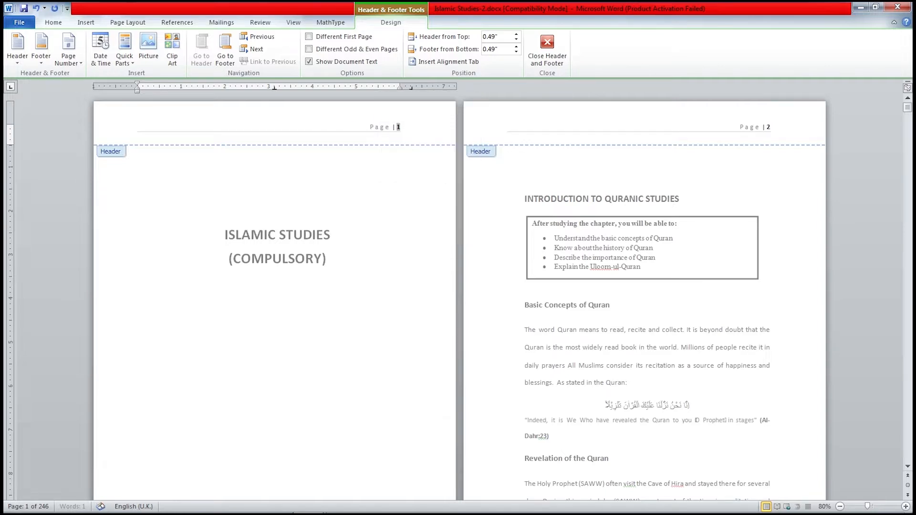
Step: Left-align the header line and add "Islamic Studies (Compulsory)" in front of the page number
double_click(153, 150)
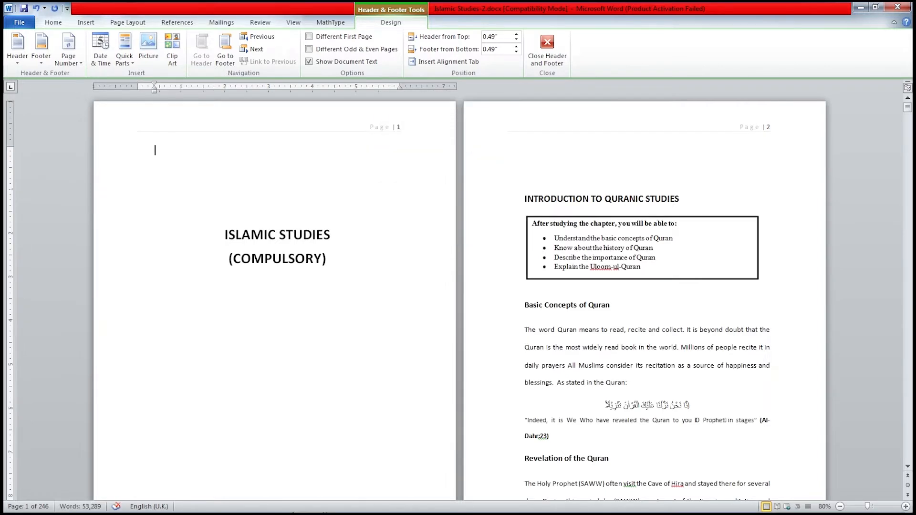
left_click_drag(225, 236, 322, 259)
double_click(370, 127)
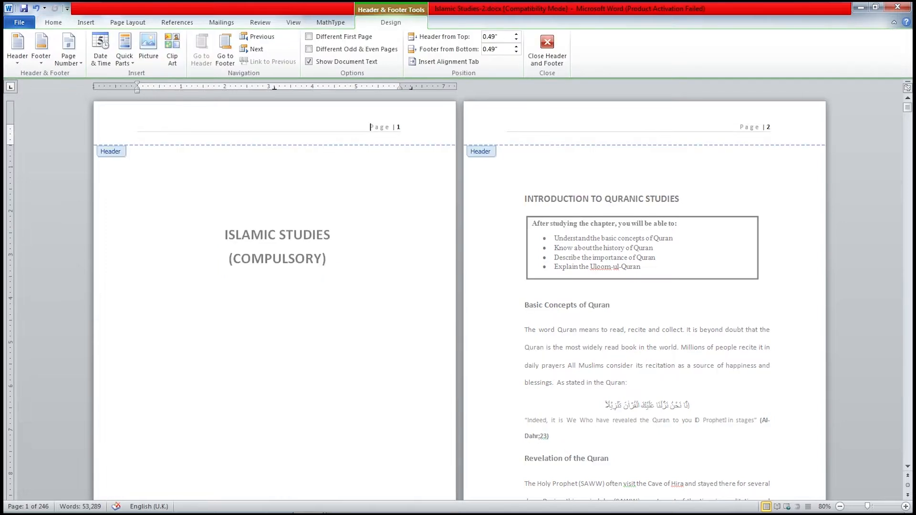
key("ctrl+e")
key("ctrl+l")
type("Islamic Studies (Compulsory)")
key("shift+Home")
Step: Separate the page number from the header title with tabs, align its tab stop to the right margin and leave the header
left_click(53, 22)
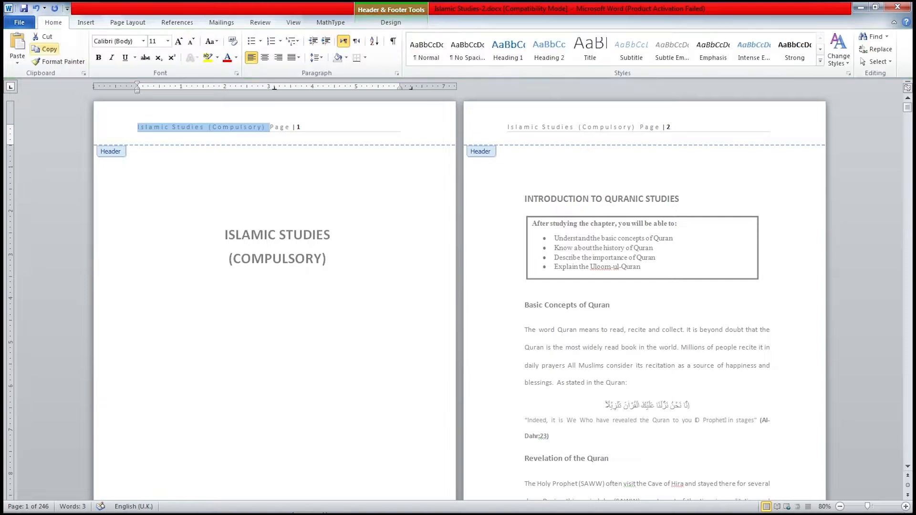
left_click(114, 42)
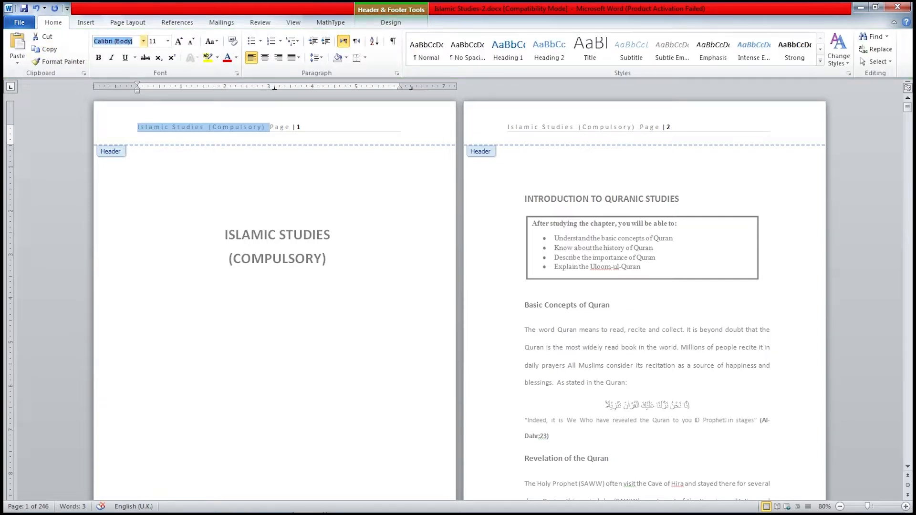
left_click(170, 127)
key("Tab")
key("Tab")
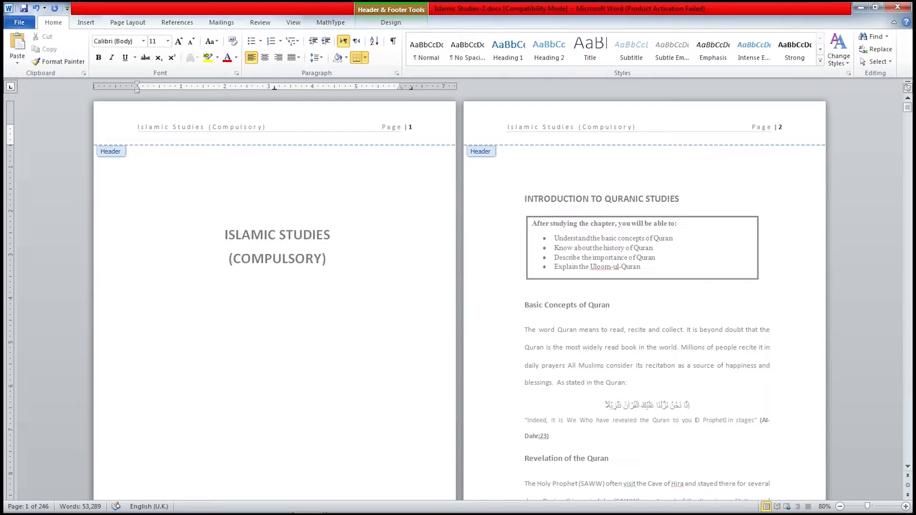
left_click_drag(411, 87, 397, 87)
double_click(290, 184)
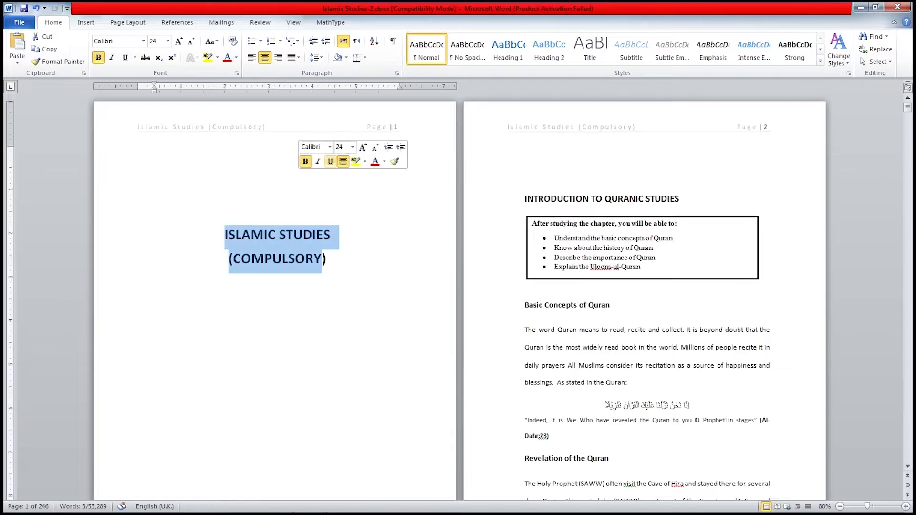
Step: Check the required text font size in book size.docx for the first paragraph under Basic Concepts of Quran
scroll(293, 212, "down", 1)
left_click(293, 212)
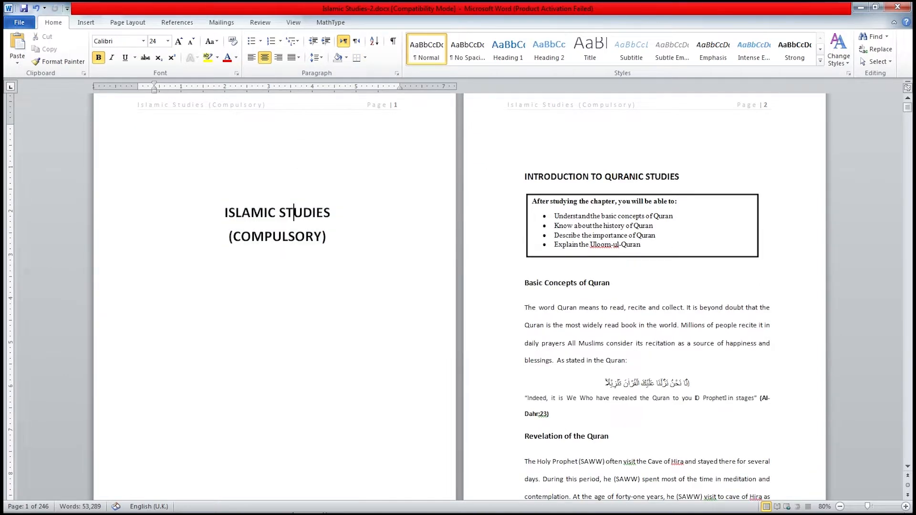
scroll(294, 213, "down", 3)
left_click_drag(628, 295, 526, 242)
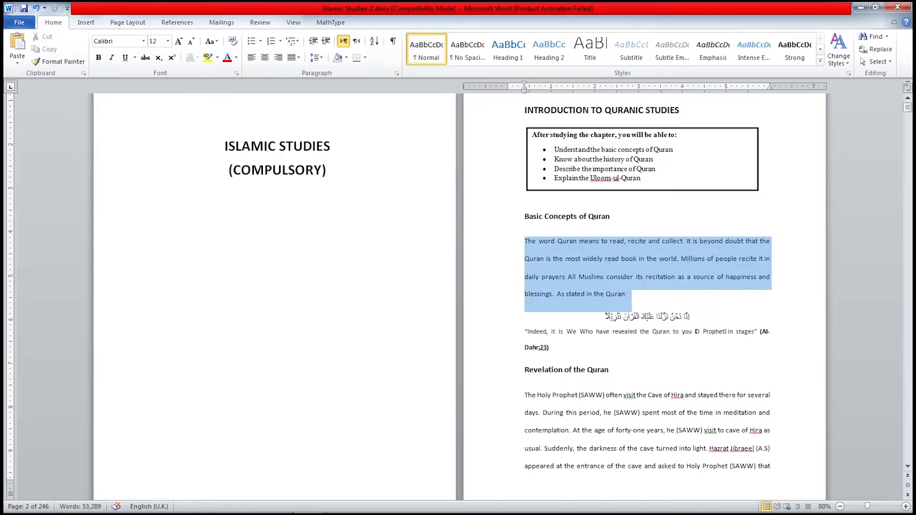
key("alt+Tab")
double_click(140, 267)
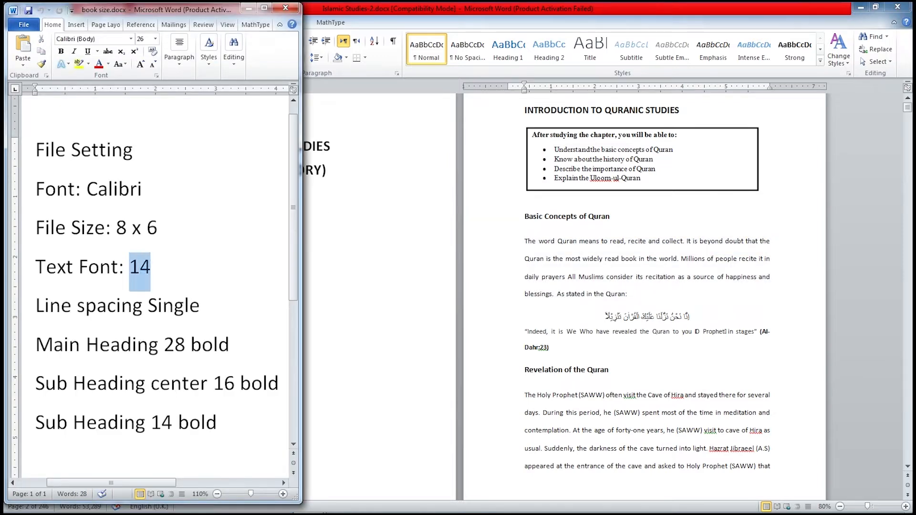
left_click(608, 277)
left_click_drag(628, 295, 524, 241)
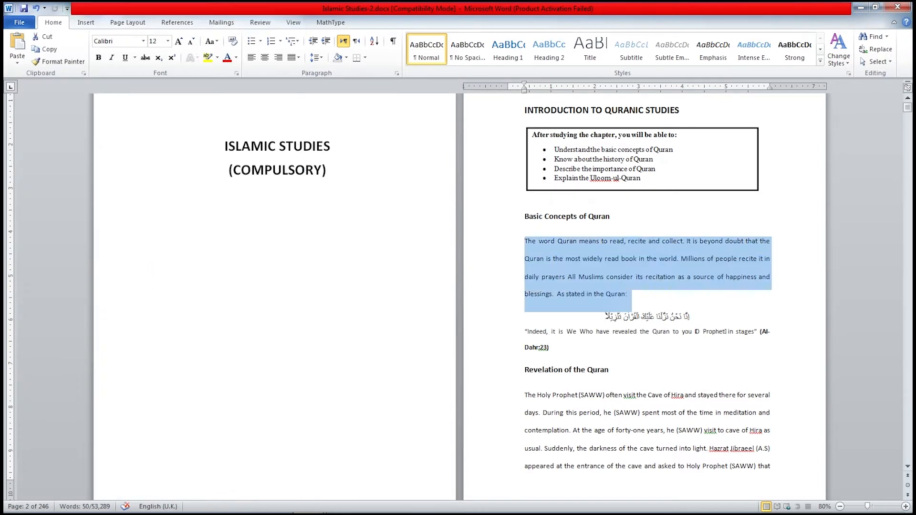
Step: Remove all styles from the Quick Style gallery, one after another, until none is left
right_click(427, 50)
left_click(491, 109)
right_click(427, 50)
left_click(491, 109)
right_click(427, 48)
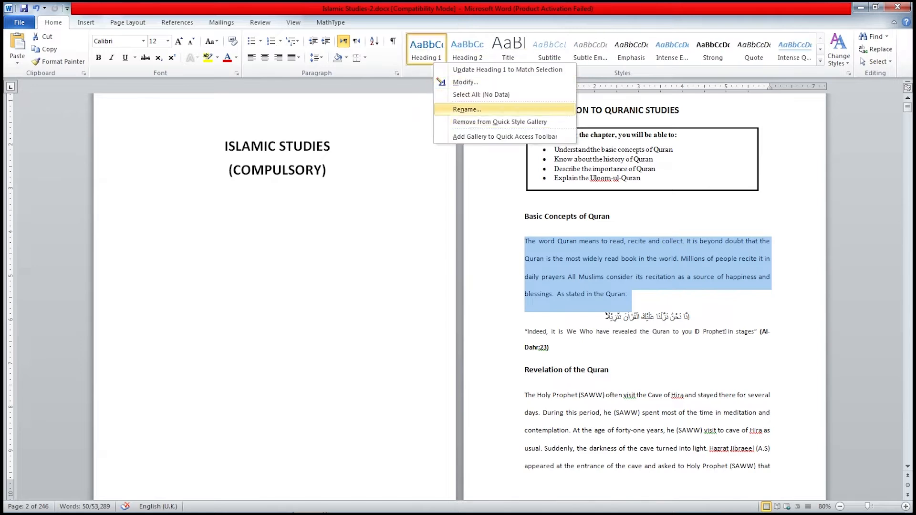
left_click(491, 109)
right_click(427, 48)
left_click(491, 109)
right_click(427, 48)
left_click(491, 109)
right_click(425, 55)
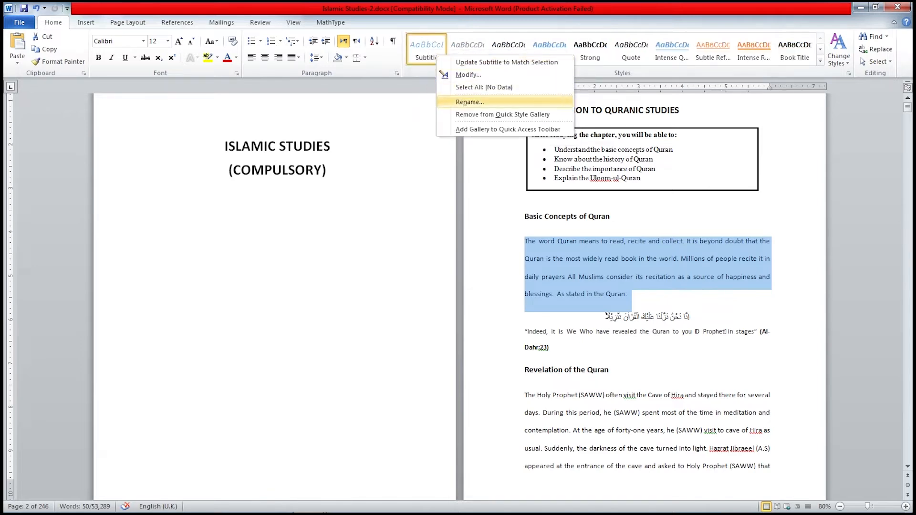
left_click(490, 116)
right_click(425, 54)
left_click(490, 116)
right_click(425, 55)
left_click(489, 116)
right_click(425, 55)
left_click(489, 116)
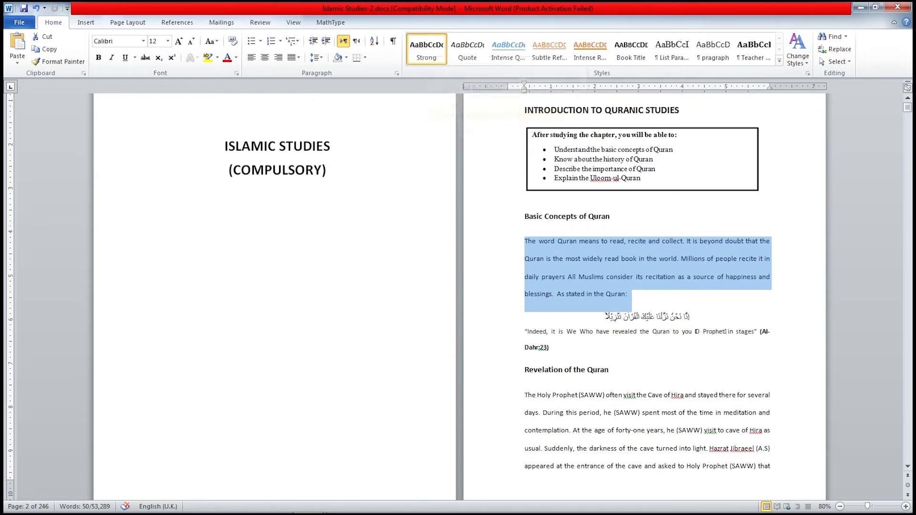
right_click(427, 52)
left_click(492, 114)
right_click(427, 53)
left_click(491, 113)
right_click(433, 52)
left_click(499, 110)
right_click(426, 52)
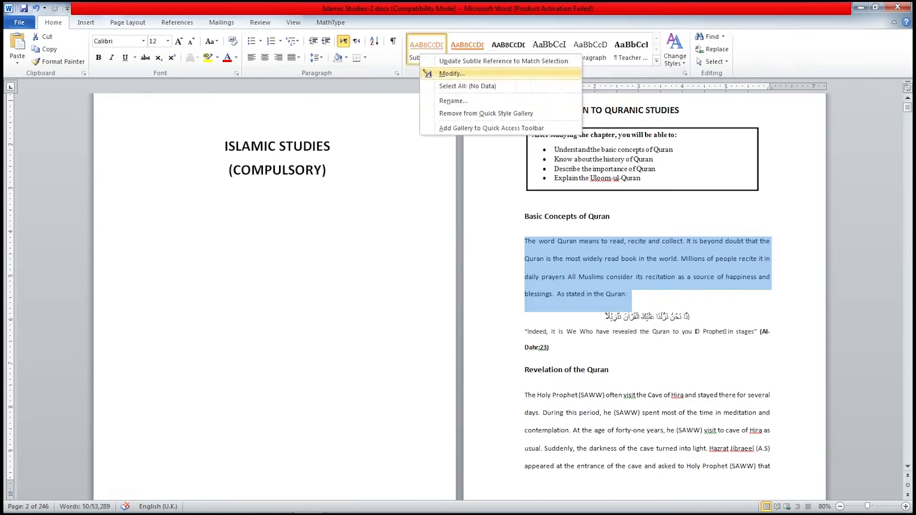
left_click(492, 111)
right_click(426, 52)
left_click(491, 110)
right_click(423, 49)
left_click(489, 106)
right_click(423, 50)
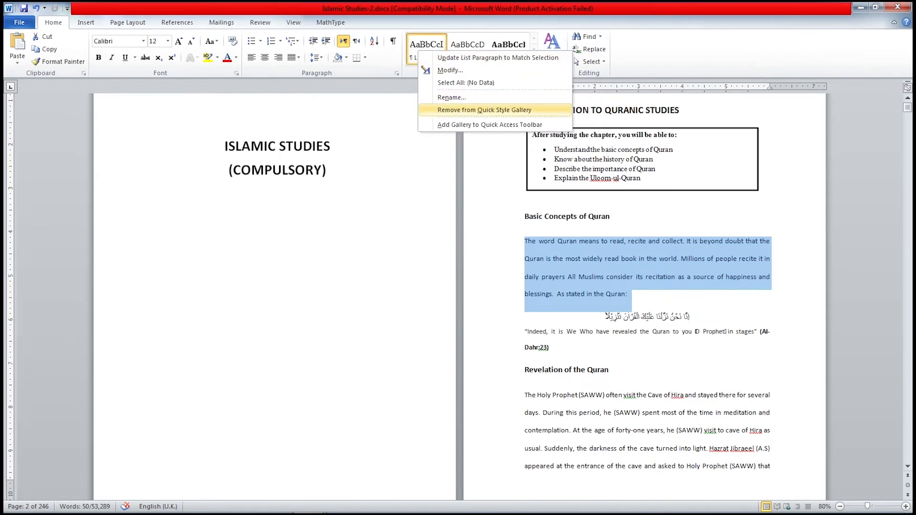
left_click(491, 109)
right_click(426, 50)
left_click(497, 102)
right_click(433, 48)
left_click(496, 104)
left_click(612, 258)
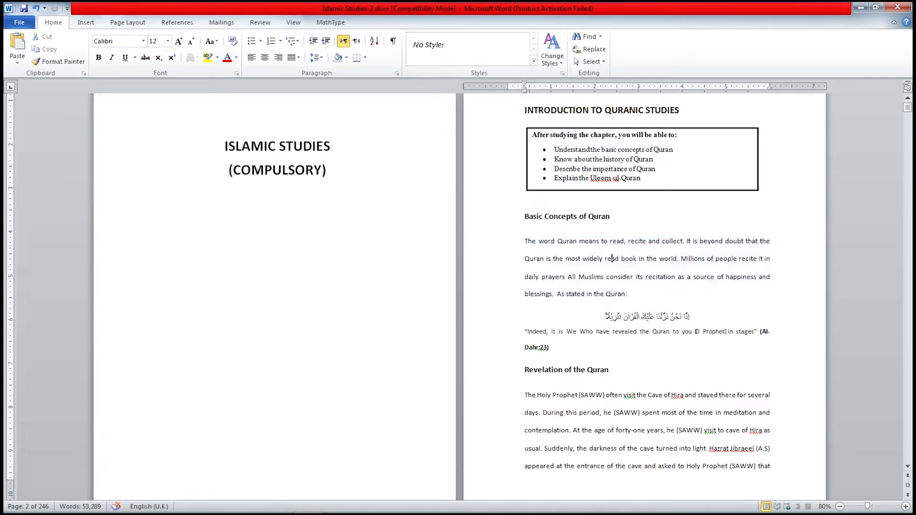
Step: Indent the first line of the paragraph under Basic Concepts of Quran and set its font size to 14
left_click_drag(628, 294, 525, 241)
left_click(524, 242)
key("Tab")
key("ctrl+shift+Down")
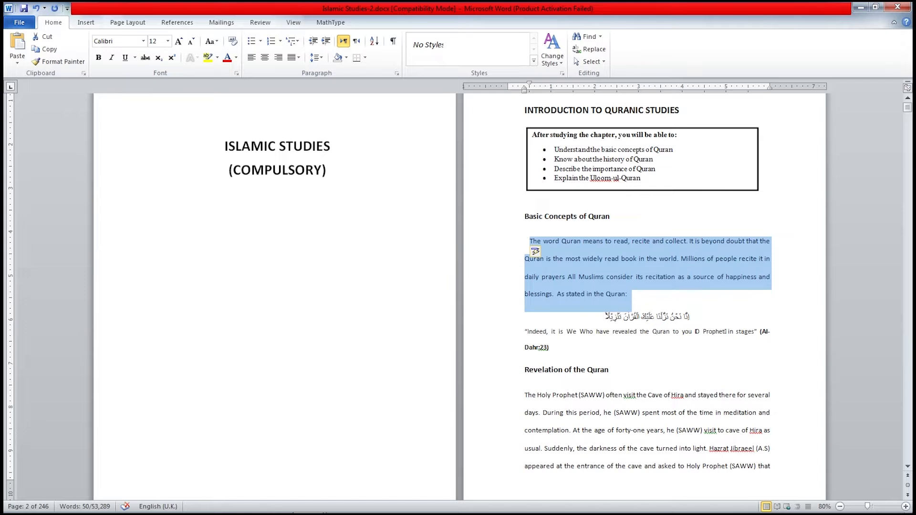
left_click(154, 42)
type("14")
key("Return")
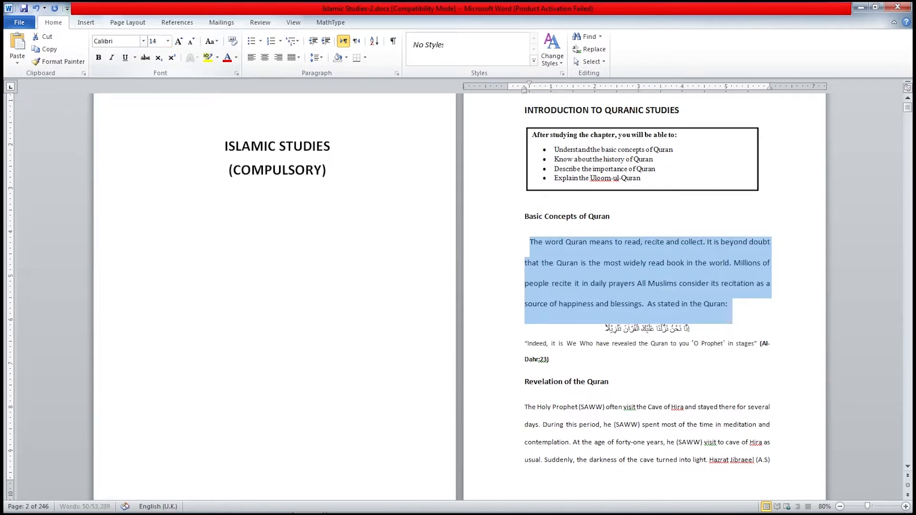
Step: Set that paragraph's spacing after to 0 pt and line spacing to Single, and compare with the specifications in book size.docx
left_click(396, 73)
double_click(694, 298)
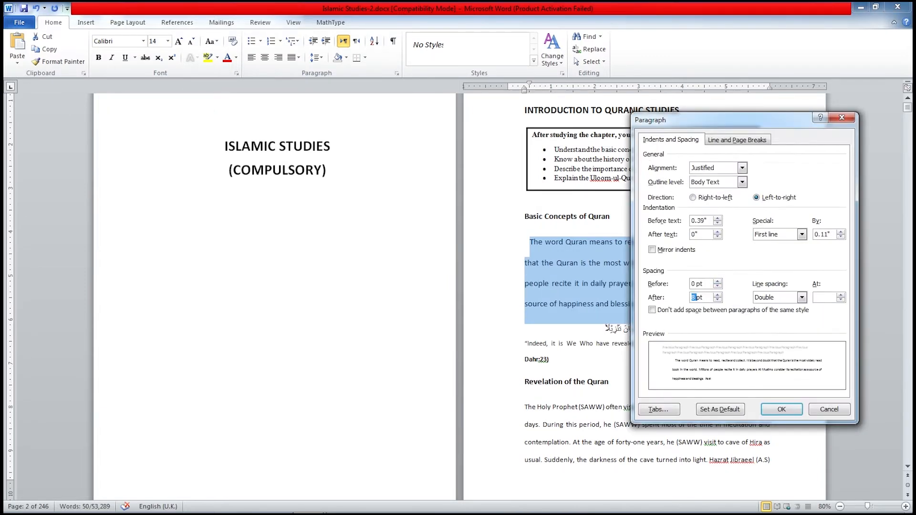
type("0")
key("Tab")
left_click(802, 297)
left_click(774, 306)
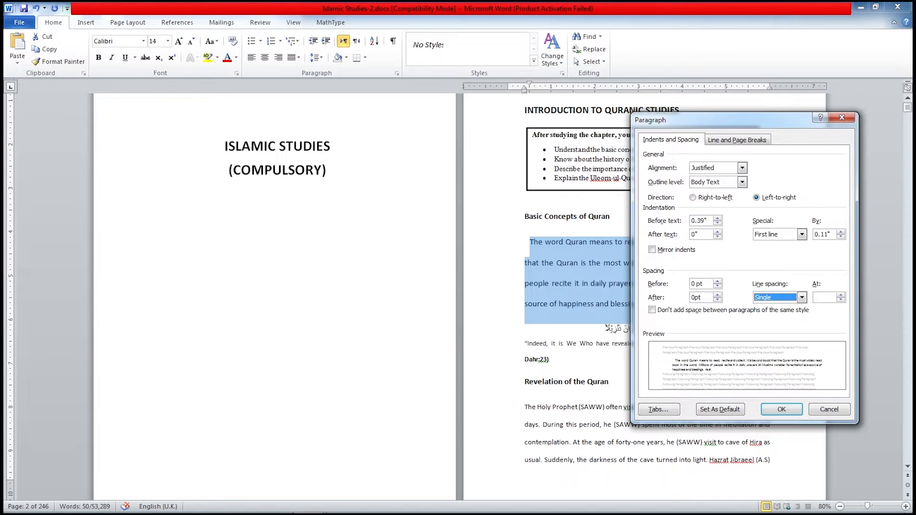
left_click(781, 409)
key("alt+Tab")
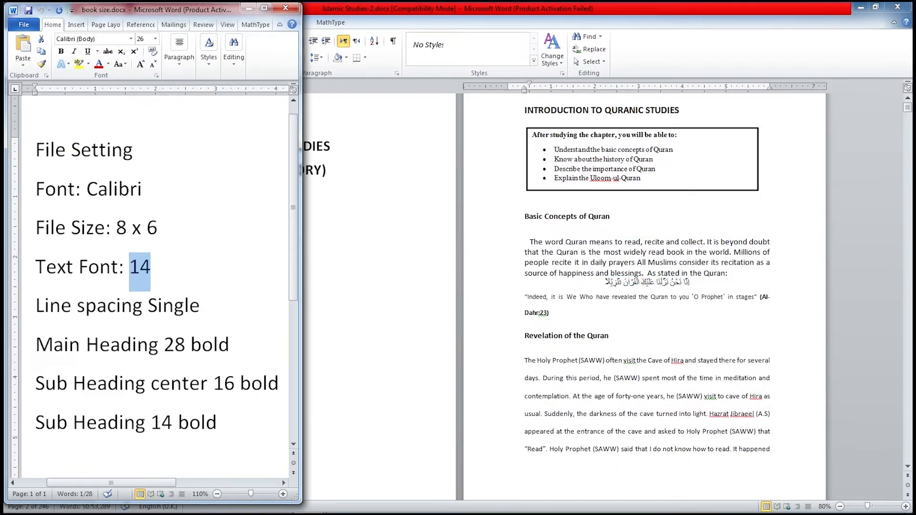
key("alt+Tab")
Step: Remove the first-line indent and reduce the left indent of the paragraph under Basic Concepts of Quran
left_click(648, 262)
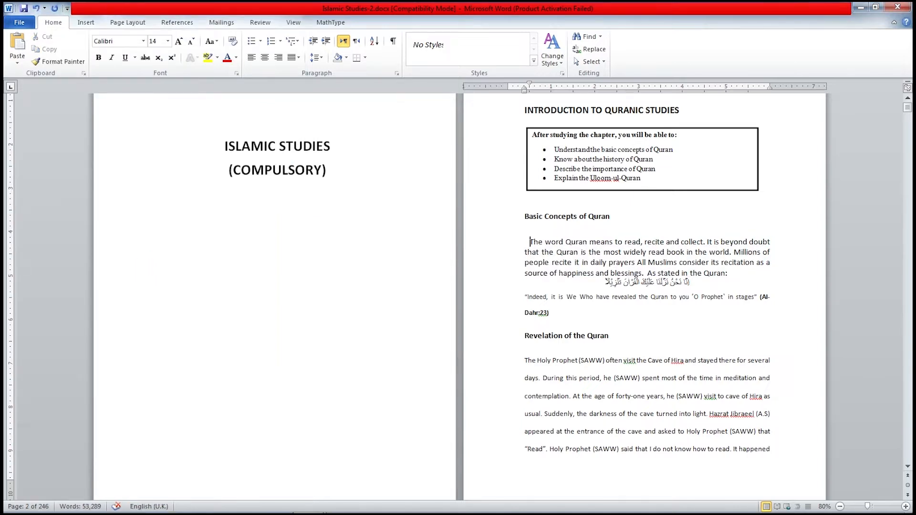
key("BackSpace")
key("BackSpace")
left_click(689, 282)
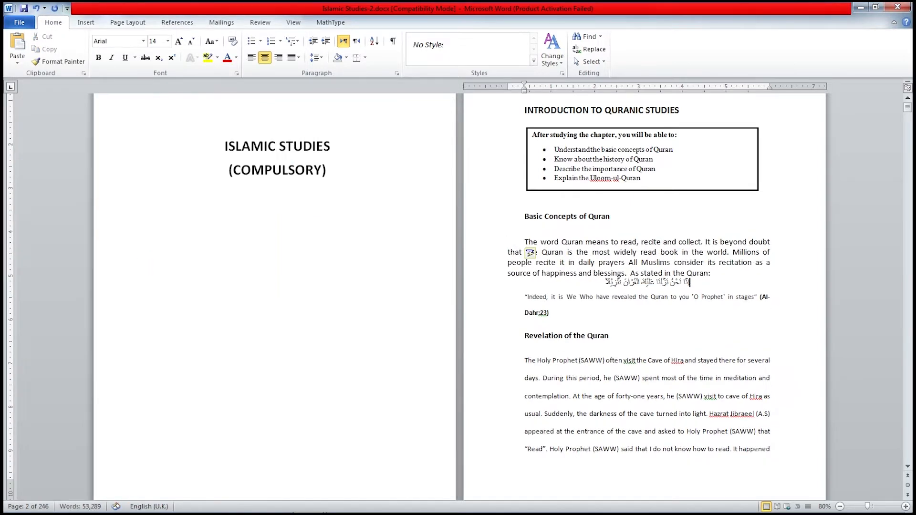
left_click(621, 252)
left_click(559, 217)
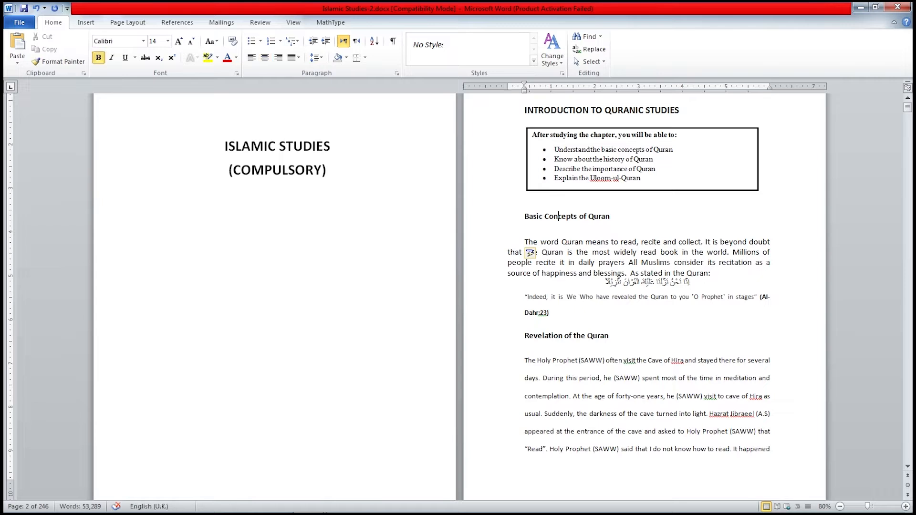
Step: Remove the left indent of the Basic Concepts of Quran heading and check the sub-heading specifications in book size.docx
key("Home")
key("BackSpace")
key("alt+Tab")
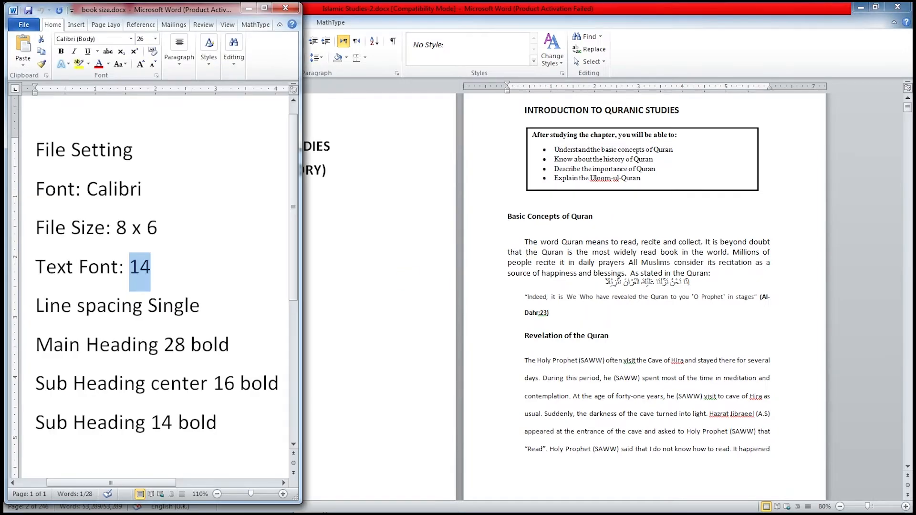
left_click_drag(36, 384, 279, 385)
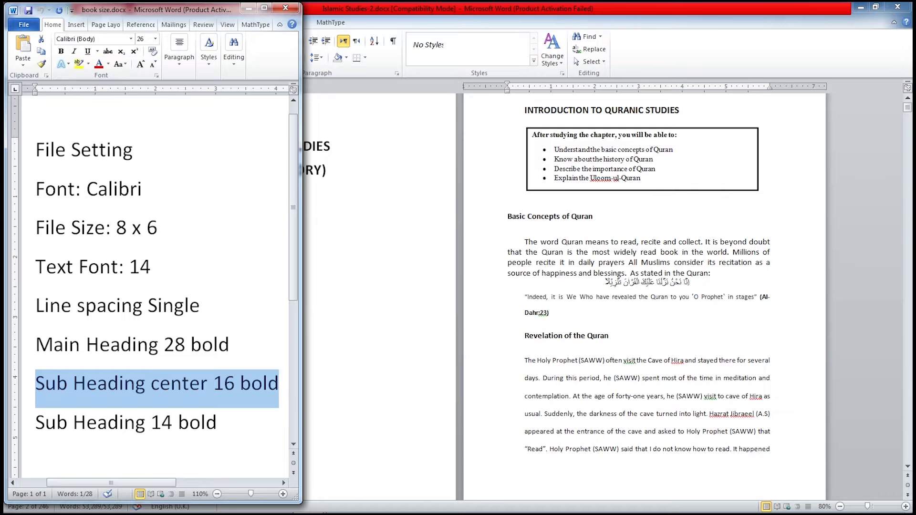
left_click_drag(217, 423, 34, 423)
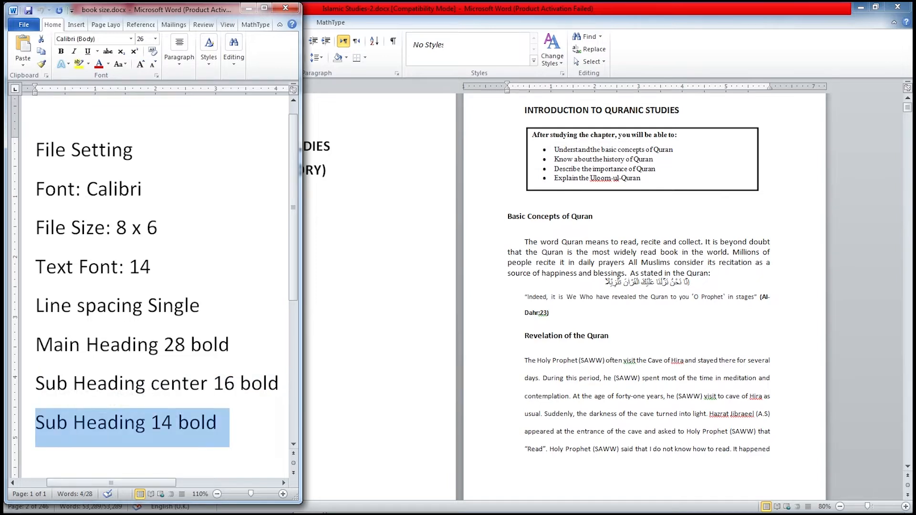
Step: Return to Islamic Studies-2.docx and set the spacing after the Basic Concepts of Quran heading to 2 pt
key("alt+Tab")
key("shift+End")
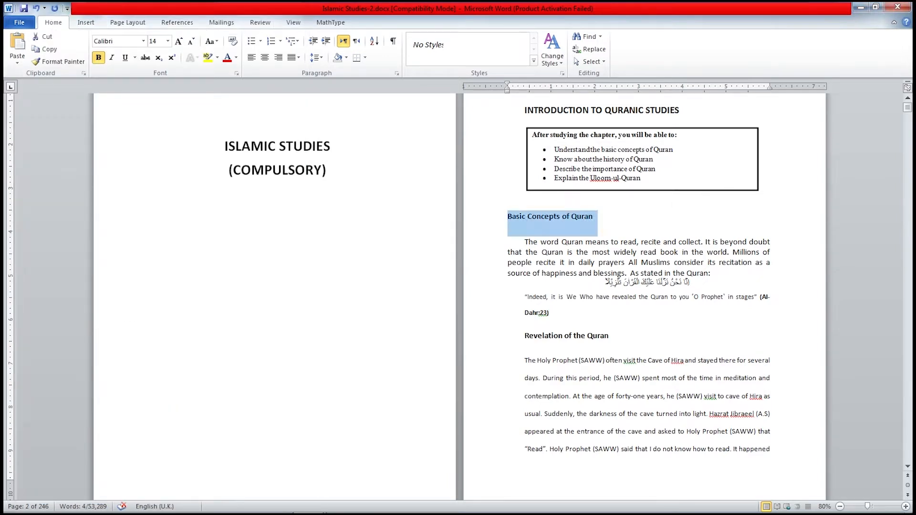
key("Down")
key("Up")
key("alt+o")
key("p")
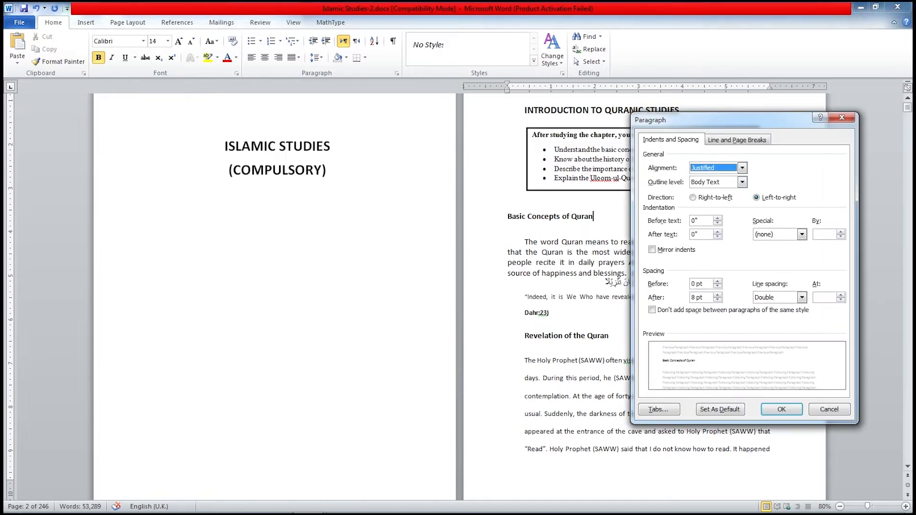
double_click(694, 298)
type("2")
key("Tab")
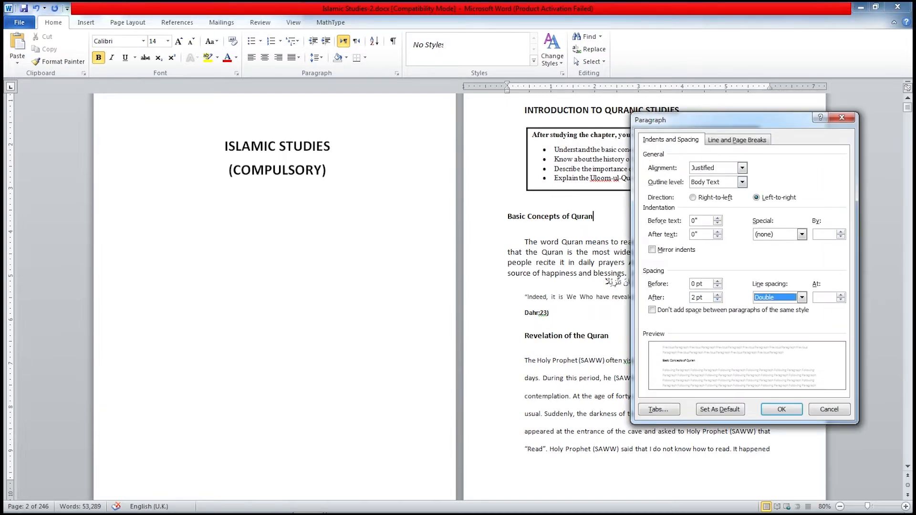
Step: Set the heading's spacing before to 2 pt and its line spacing to Multiple at 1.1, and apply the paragraph settings
key("shift+Tab")
key("shift+Tab")
type("2")
key("Tab")
key("Tab")
key("m")
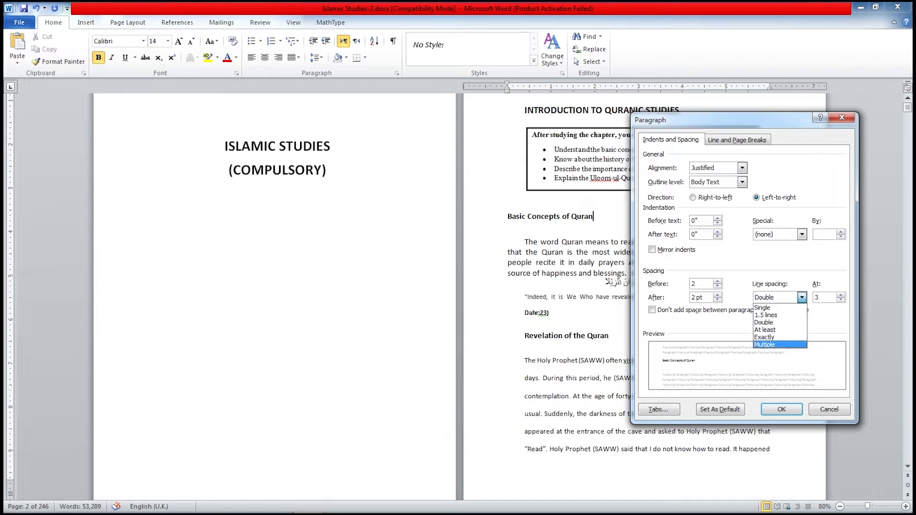
key("Tab")
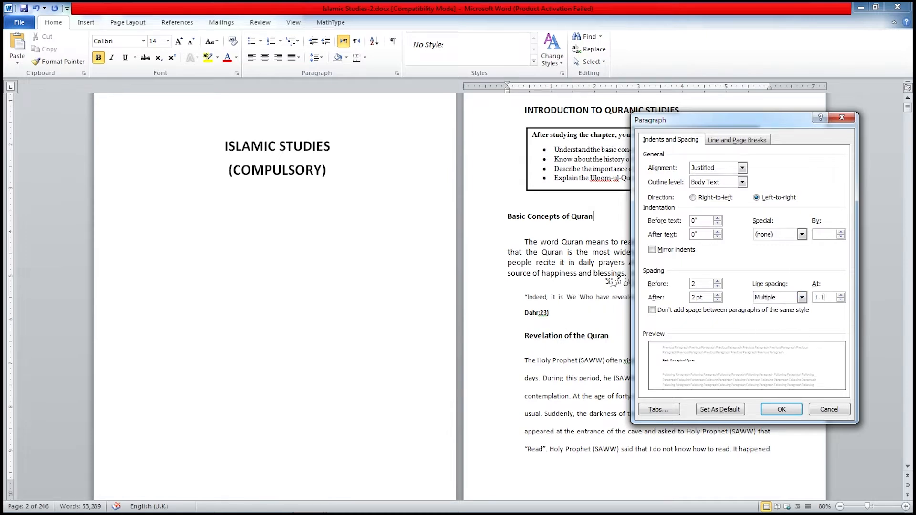
type("1.1")
key("Return")
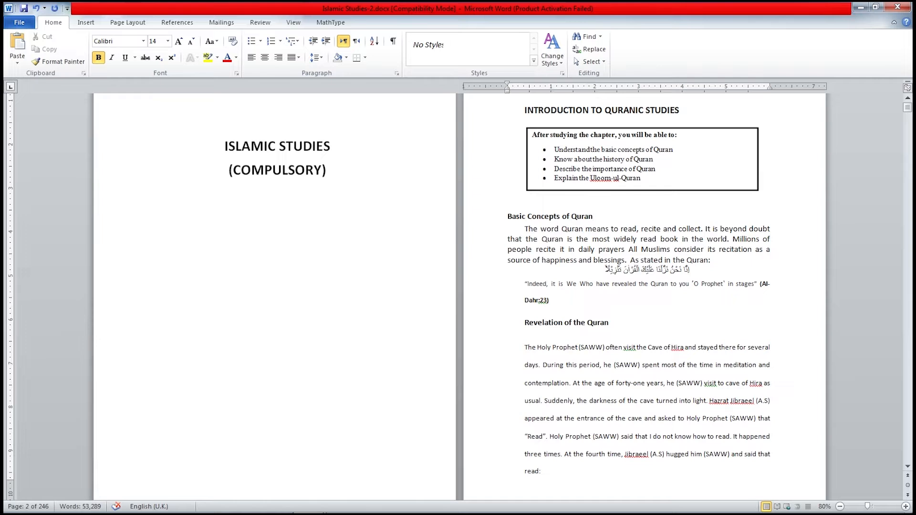
Step: Change the font of the Arabic verse under the Basic Concepts paragraph to 1 MUHAMMADI
left_click_drag(606, 271, 692, 271)
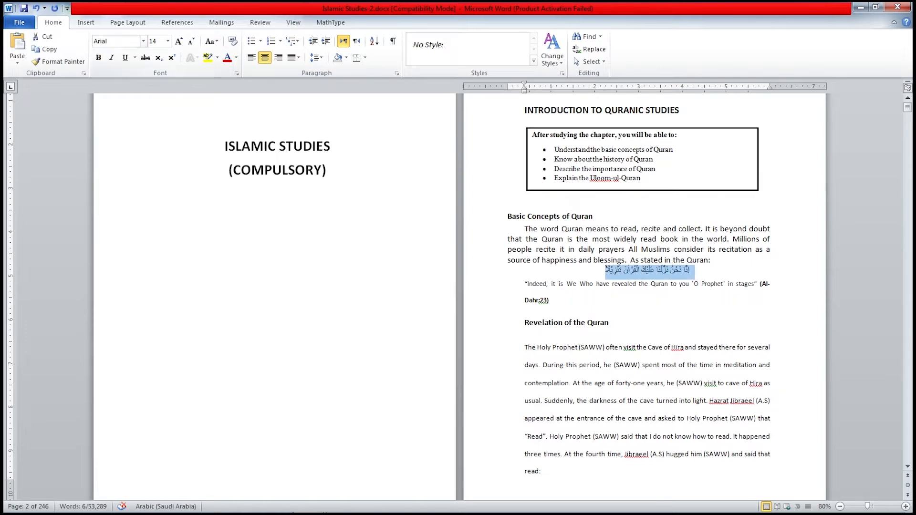
left_click(116, 41)
type("1 MUHAMMADI")
key("Return")
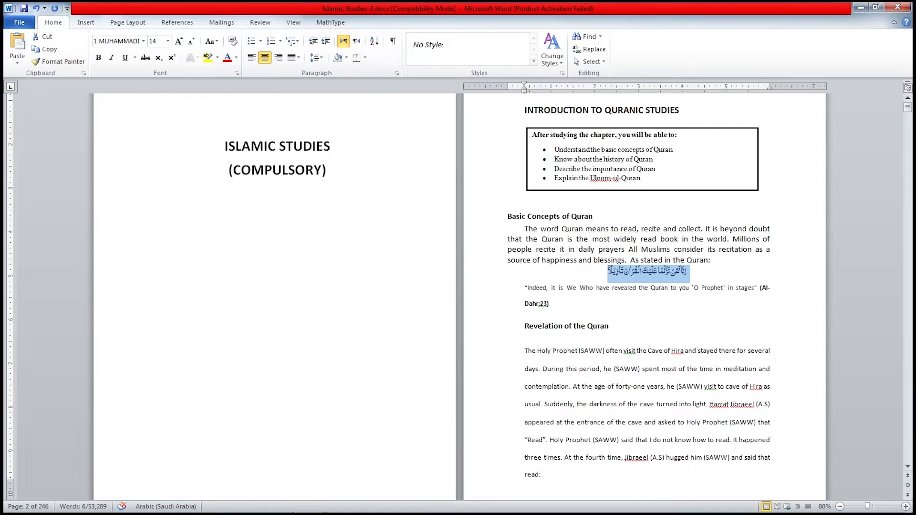
Step: Set the Arabic verse's paragraph spacing before and after to 2 pt
scroll(460, 297, "up", 2)
scroll(459, 297, "down", 5)
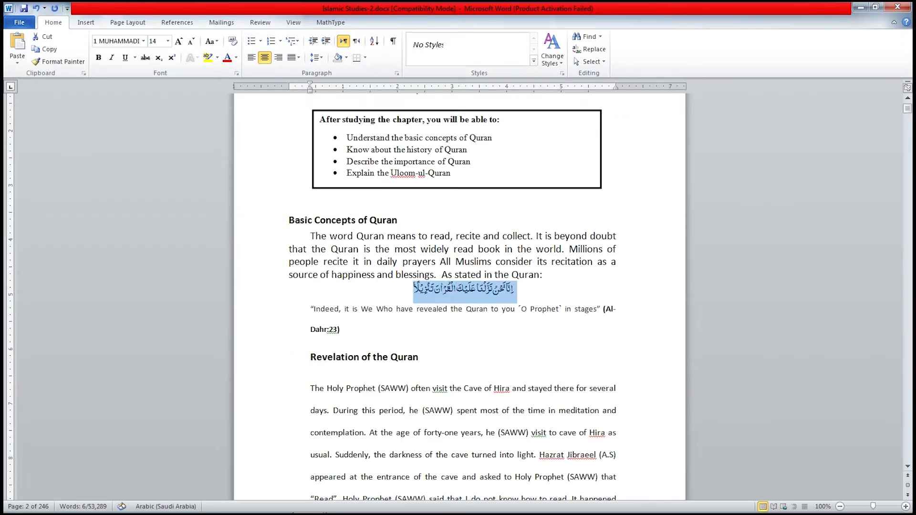
scroll(460, 296, "up", 2)
scroll(460, 297, "down", 3)
scroll(460, 297, "up", 4)
scroll(459, 297, "up", 2)
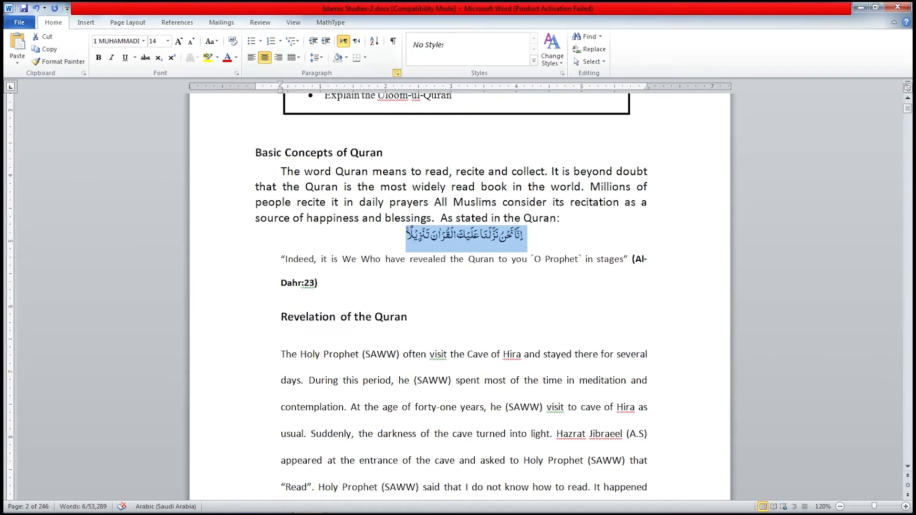
left_click(397, 73)
double_click(693, 284)
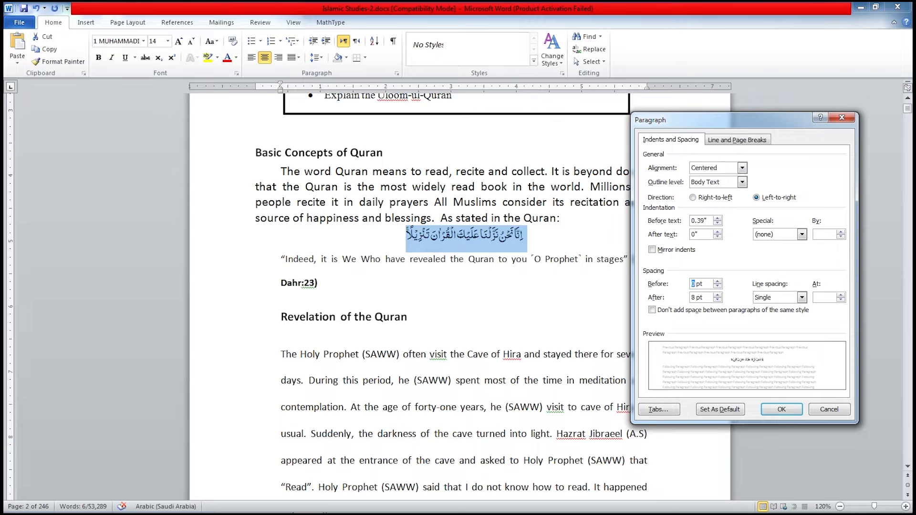
type("2")
key("Tab")
type("2")
key("Return")
left_click(524, 237)
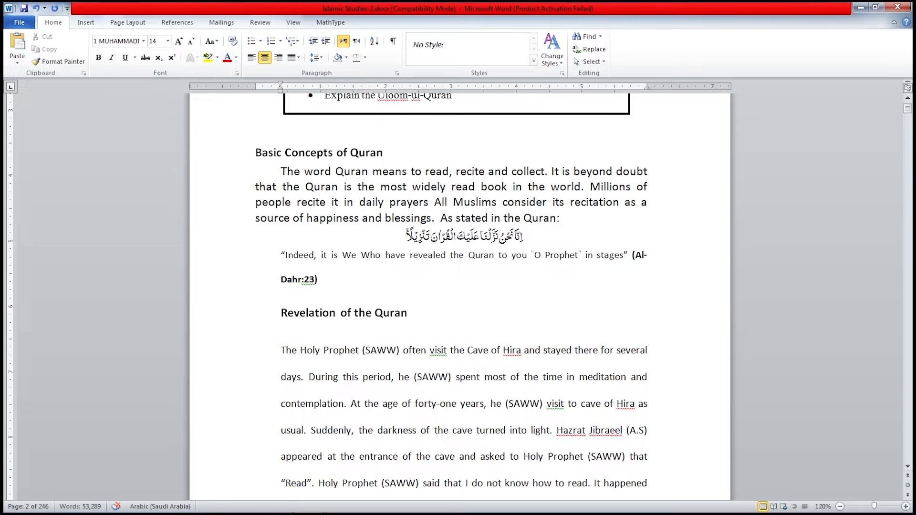
Step: Set the Arabic verse's spacing before and after to 3 pt, and make it right-to-left, right-aligned and 16 points in size
left_click(560, 219)
left_click(428, 256)
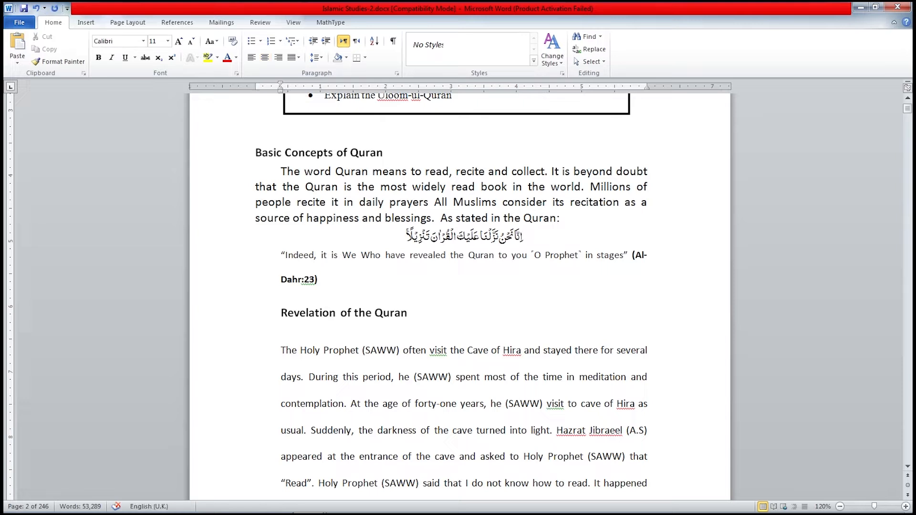
left_click(523, 236)
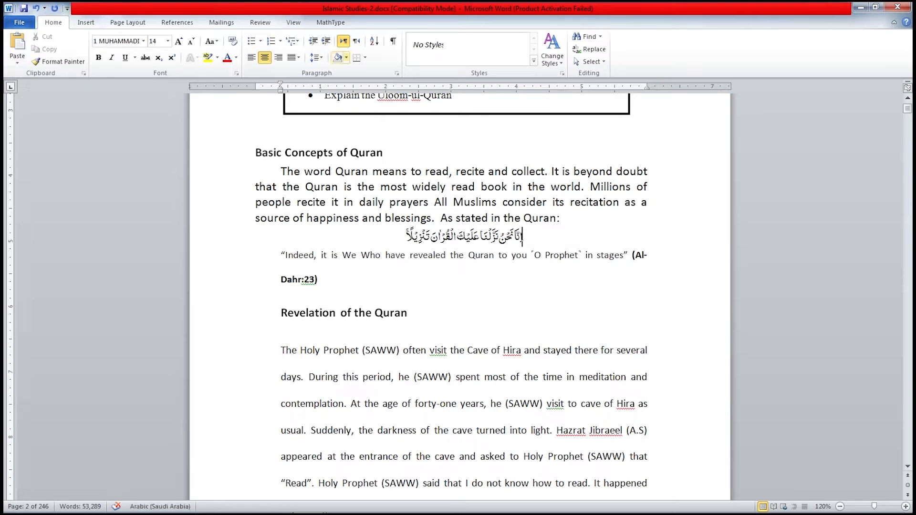
left_click(397, 73)
left_click(693, 284)
type("33pt")
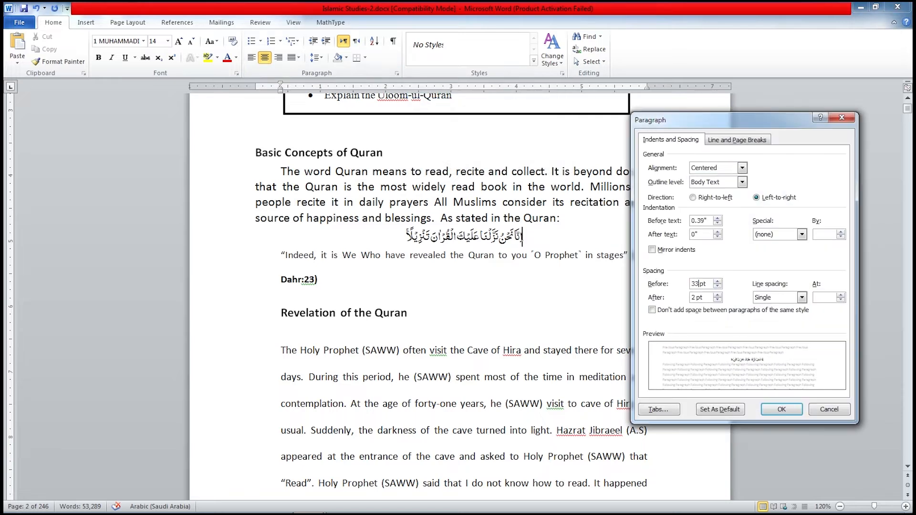
key("Delete")
key("Return")
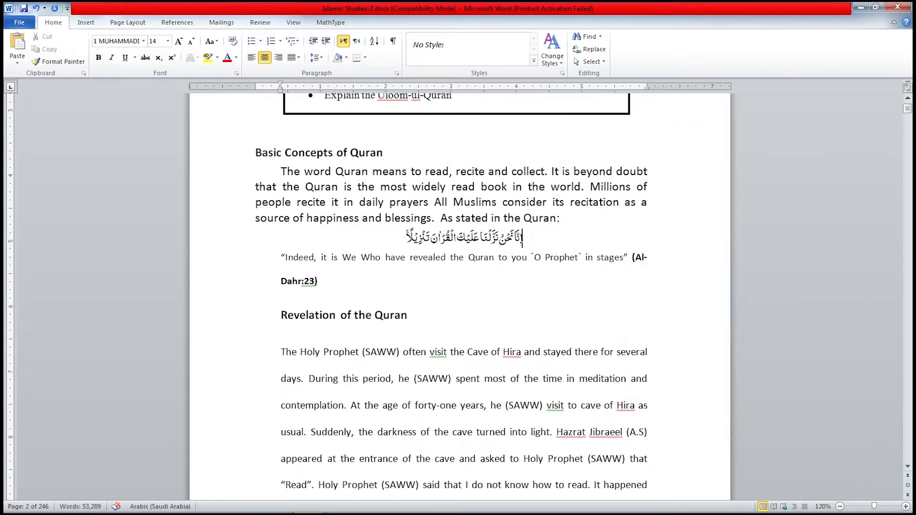
key("ctrl+l")
key("ctrl+shift")
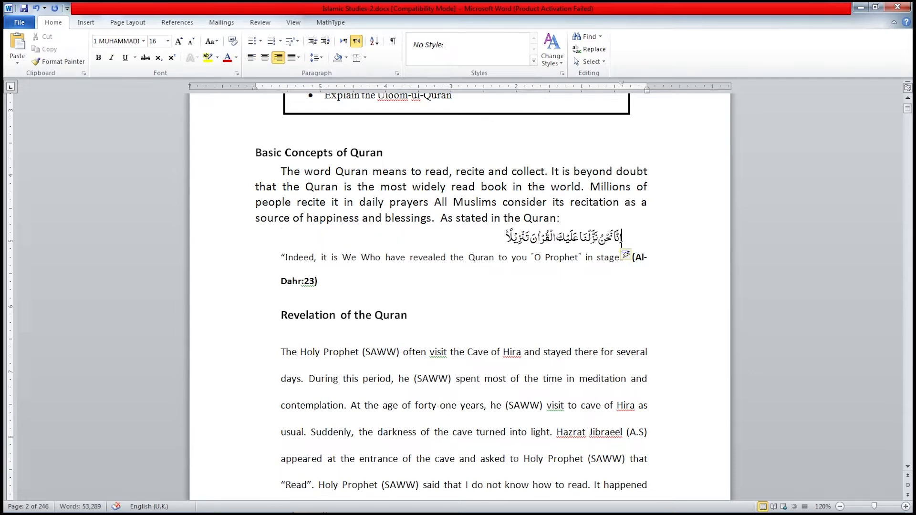
Step: Set the Arabic verse's indents before and after text to 2 inches
left_click(396, 73)
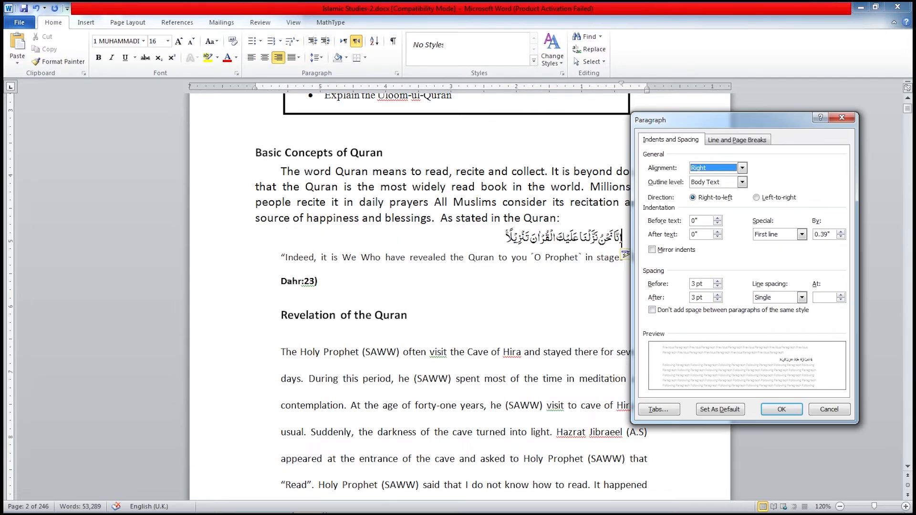
left_click(718, 219)
type("2")
key("Tab")
type("2")
key("Return")
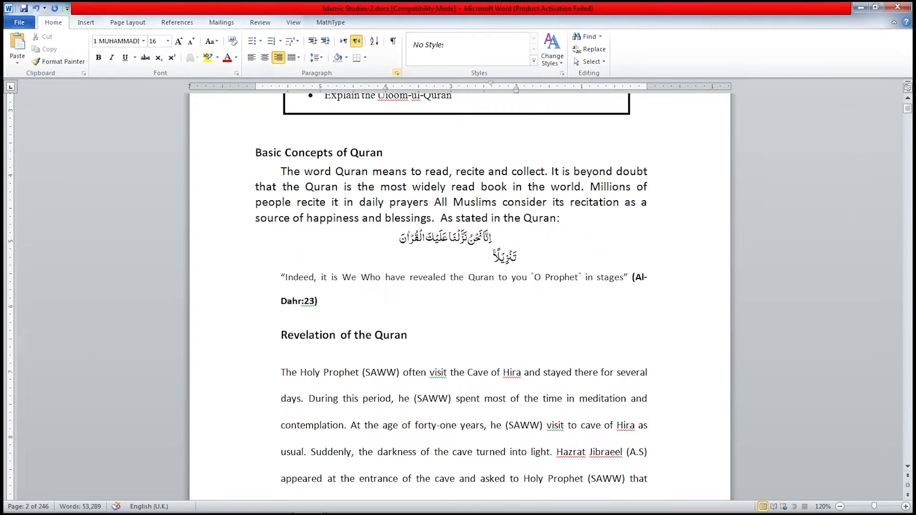
Step: Set the Arabic verse's indents before and after text to 0.5 inch
left_click(396, 73)
double_click(693, 221)
type("0.5")
key("Tab")
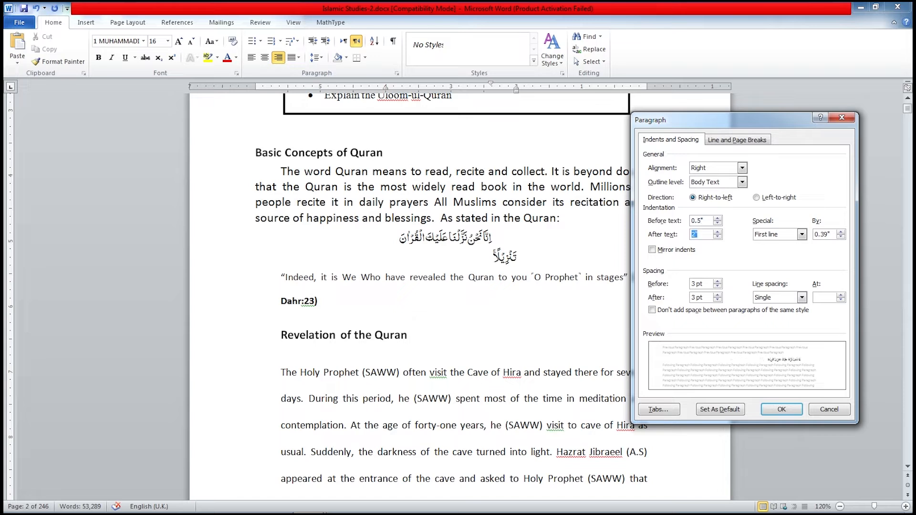
type("0.5")
key("Return")
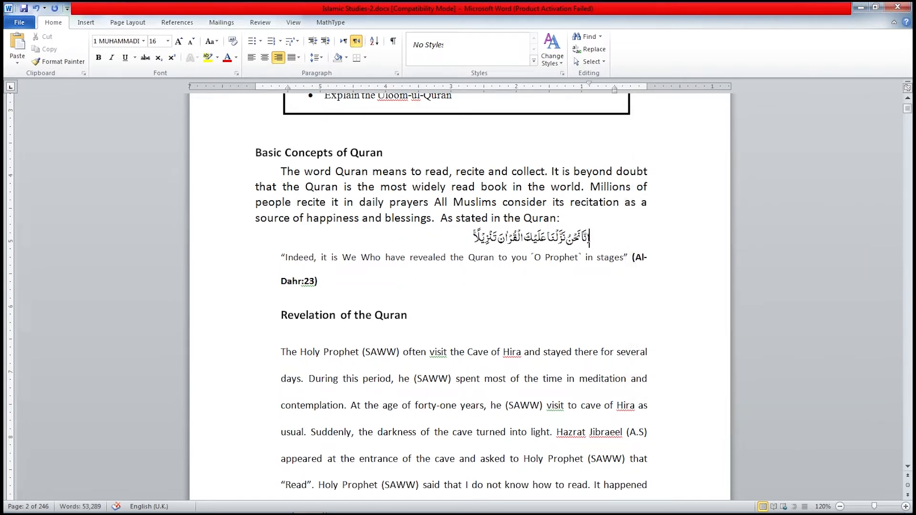
Step: Review the formatting of the Basic Concepts of Quran heading, its paragraph and the Arabic verse
left_click(432, 187)
left_click(350, 153)
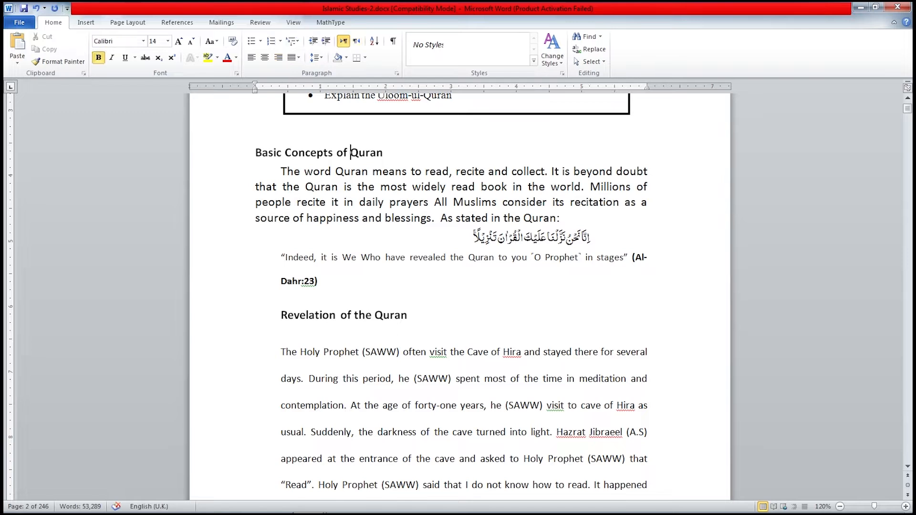
left_click(448, 218)
left_click(524, 238)
left_click(319, 153)
scroll(460, 296, "down", 5)
scroll(459, 296, "down", 2)
scroll(460, 296, "up", 10)
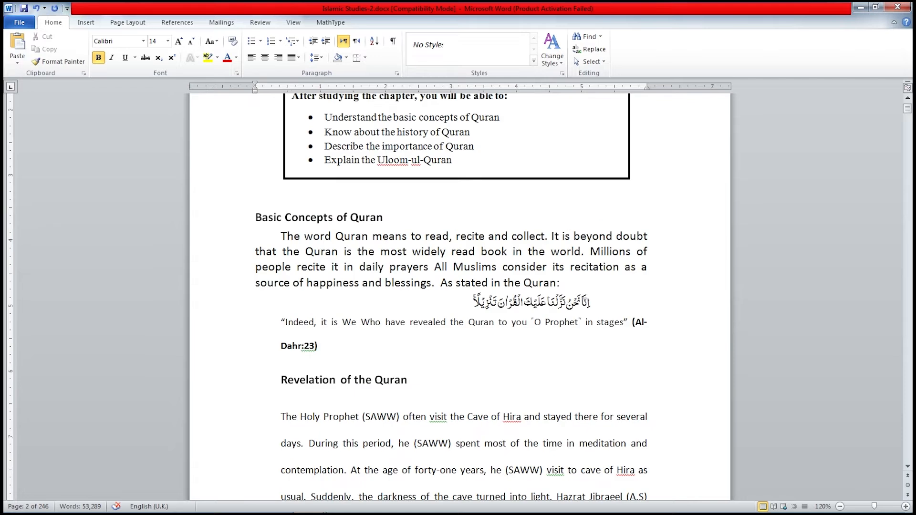
Step: Copy the heading Revelation of the Quran into the empty line above the Basic Concepts of Quran heading
triple_click(334, 380)
key("ctrl+c")
left_click(282, 192)
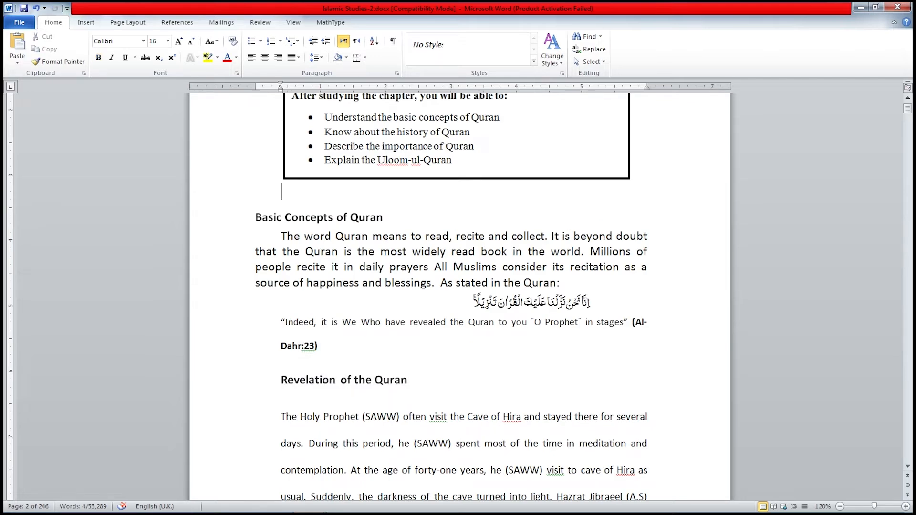
key("ctrl+v")
key("BackSpace")
key("BackSpace")
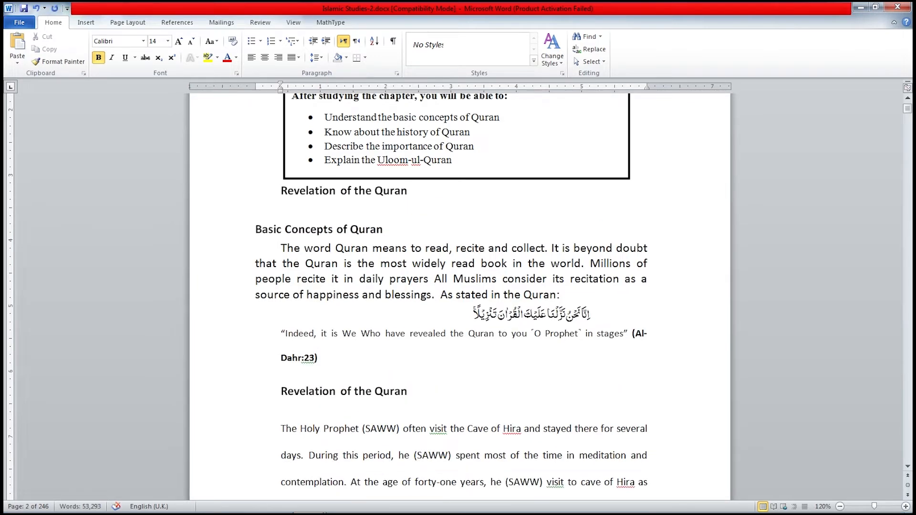
Step: Add blank space between the bordered box and the copied Revelation of the Quran heading, and center the heading
key("Return")
key("BackSpace")
key("BackSpace")
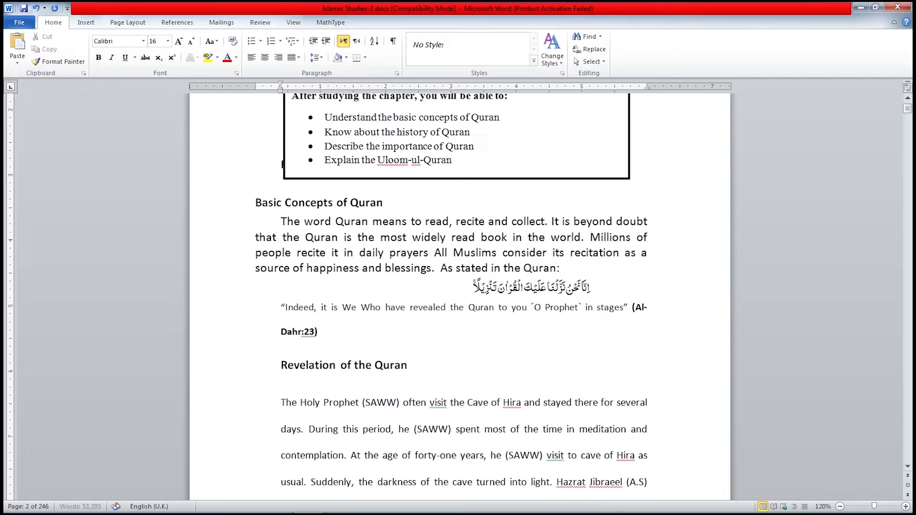
key("Return")
key("Return")
key("ctrl+e")
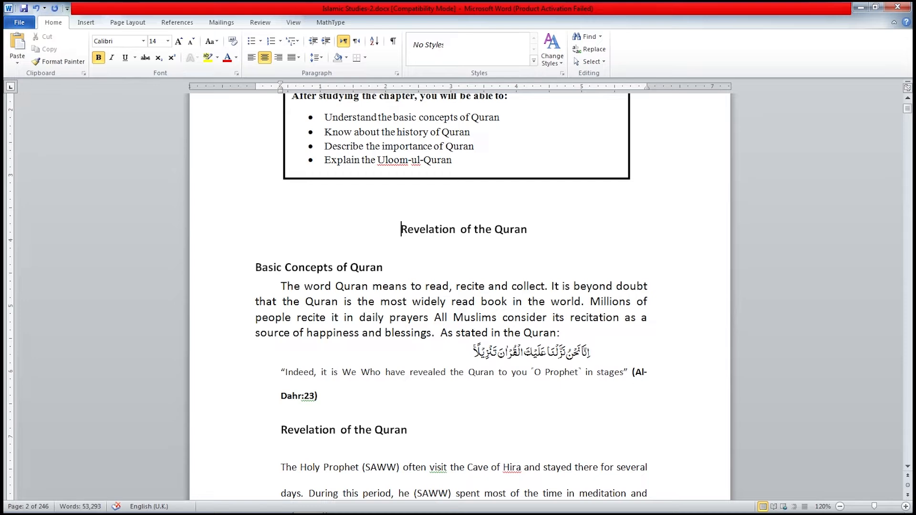
Step: Set the centered Revelation of the Quran heading to font size 16, following the centered sub-heading specification in book size.docx
key("shift+End")
key("alt+Tab")
left_click_drag(278, 384, 38, 384)
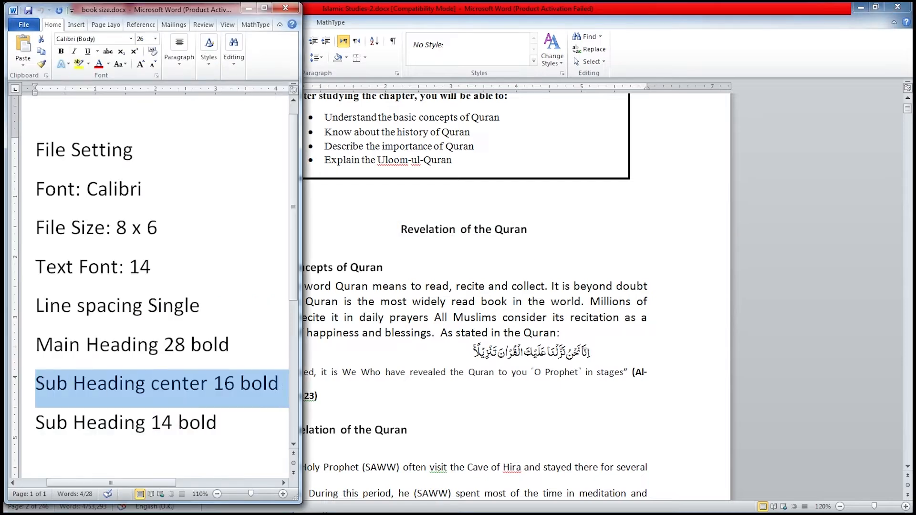
key("alt+Tab")
left_click(153, 41)
type("16")
key("Return")
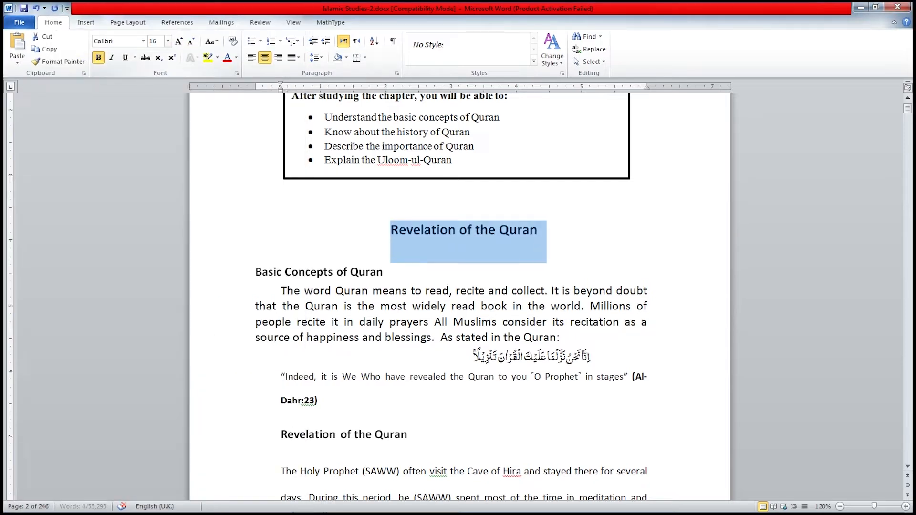
key("alt+Tab")
key("alt+Tab")
Step: Set the centered heading's spacing before and after to 3 pt and reduce its line spacing
left_click(397, 74)
left_click(696, 284)
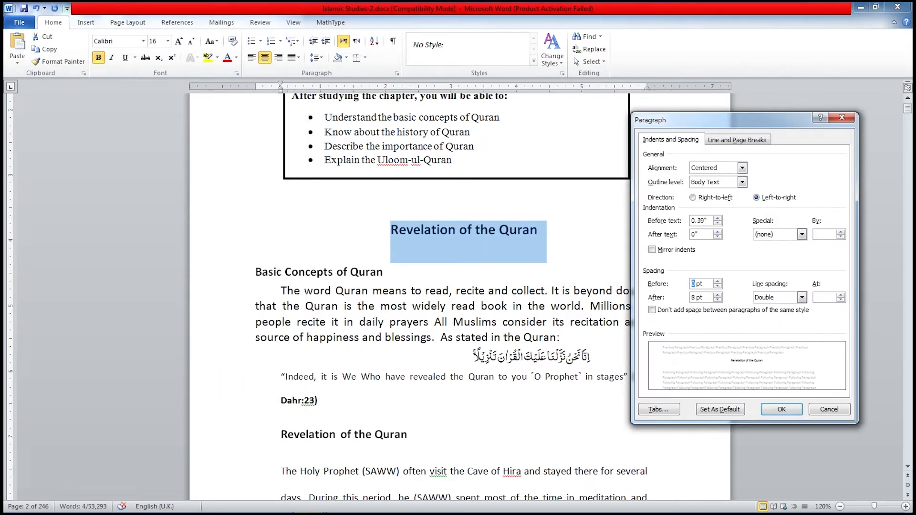
key("Tab")
type("3")
key("shift+Tab")
type("3")
key("Tab")
key("Tab")
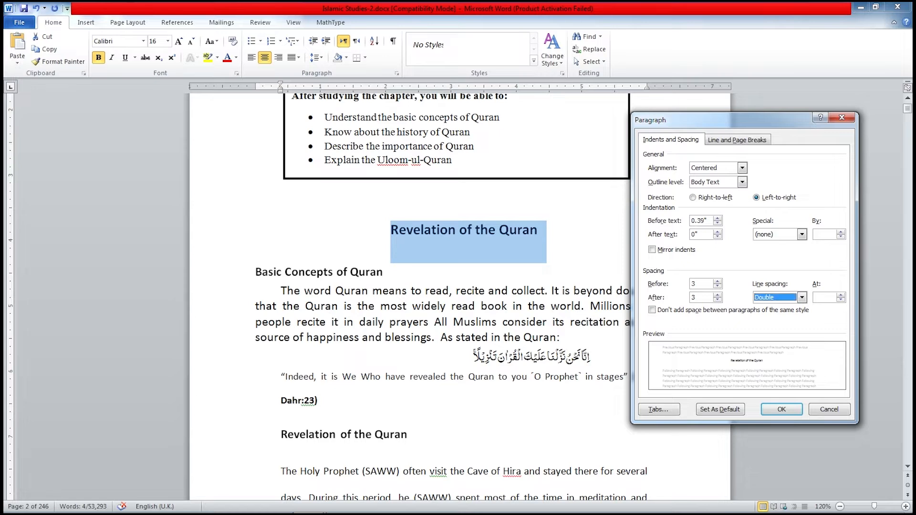
key("Return")
left_click(468, 230)
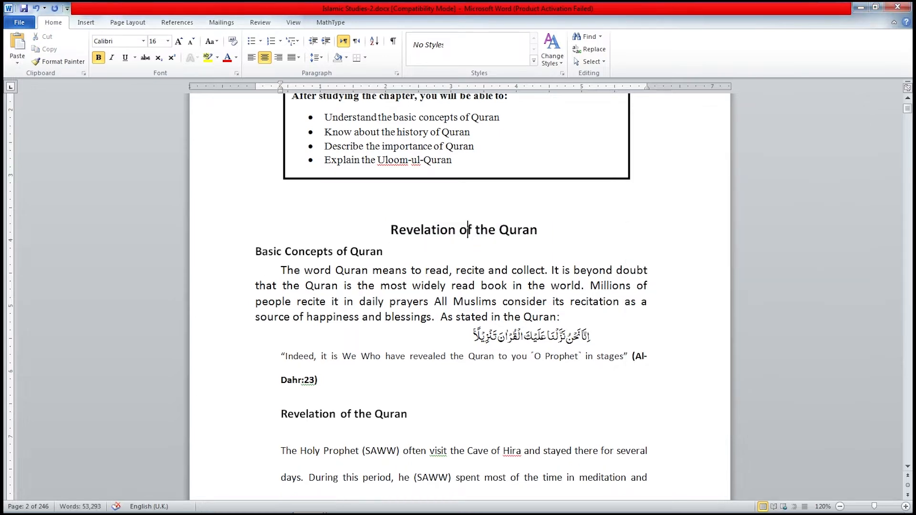
Step: Set the spacing before and after the centered Revelation of the Quran heading to 4 pt
left_click(397, 73)
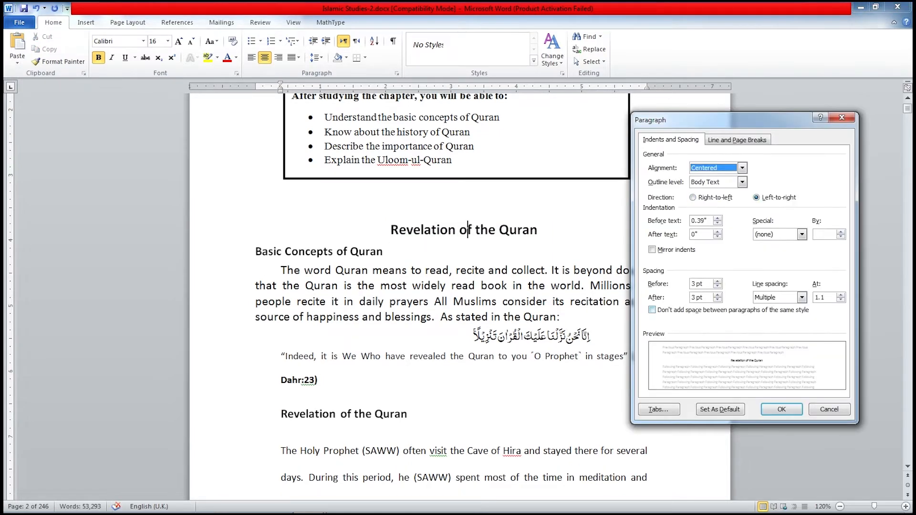
double_click(693, 284)
type("4")
key("Tab")
type("4")
key("Return")
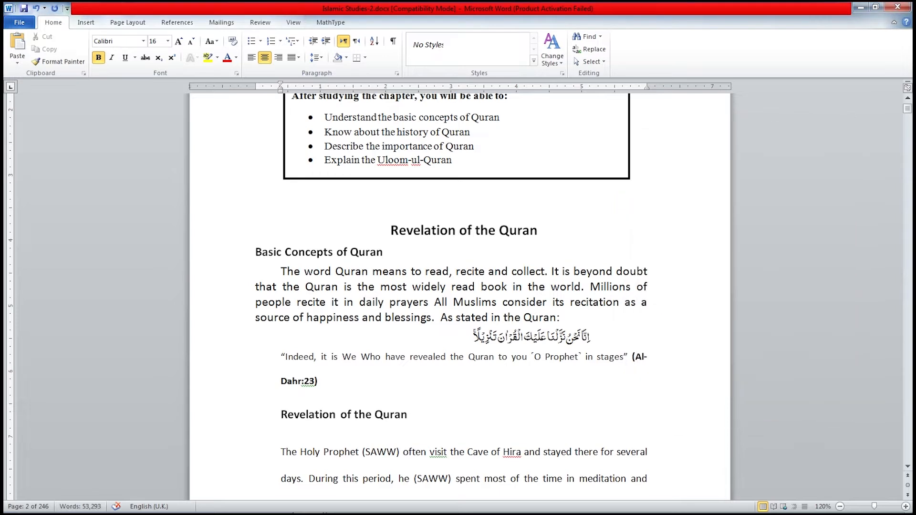
Step: Set the INTRODUCTION TO QURANIC STUDIES heading to font size 28, following the main heading specification in book size.docx
scroll(451, 295, "down", 1)
scroll(451, 296, "up", 6)
left_click(355, 222)
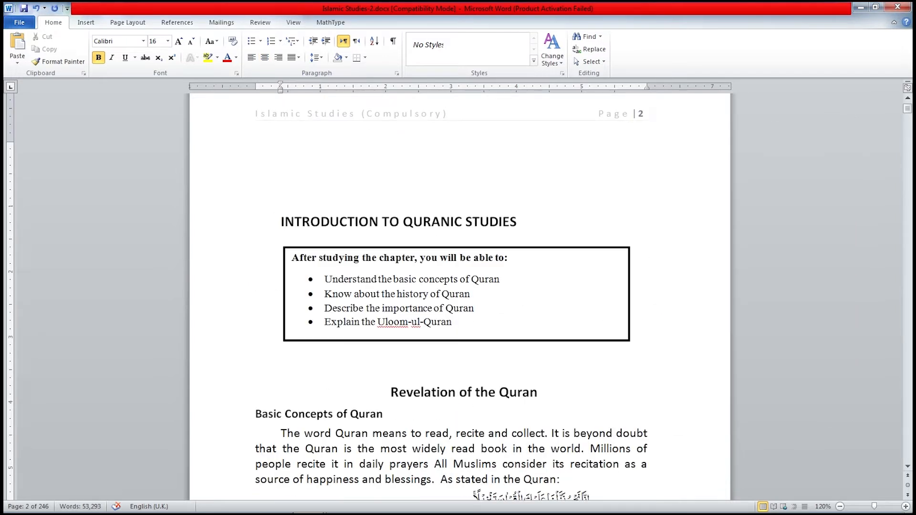
left_click_drag(281, 222, 517, 222)
key("alt+Tab")
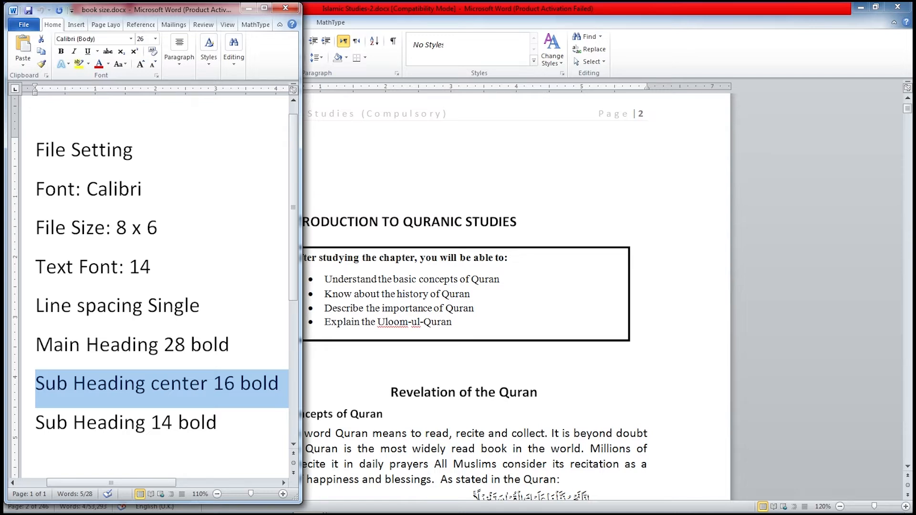
left_click(29, 345)
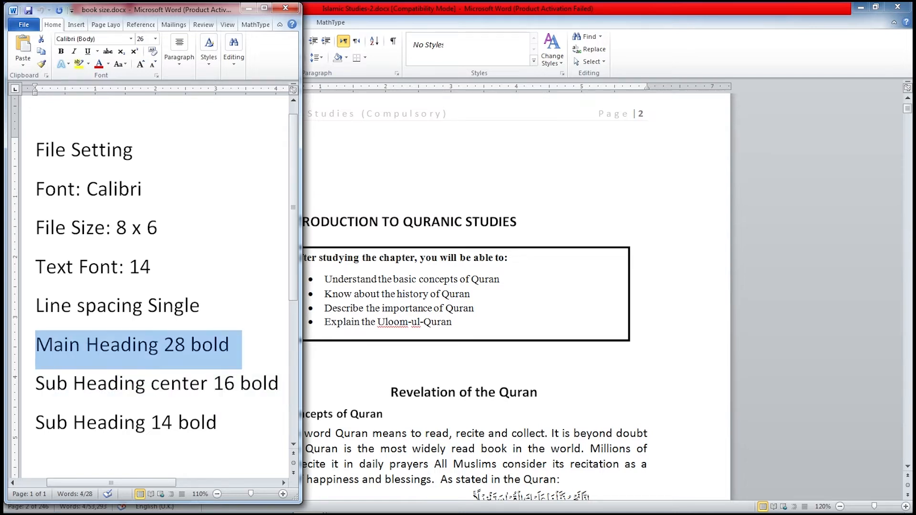
key("alt+Tab")
left_click(155, 41)
type("2")
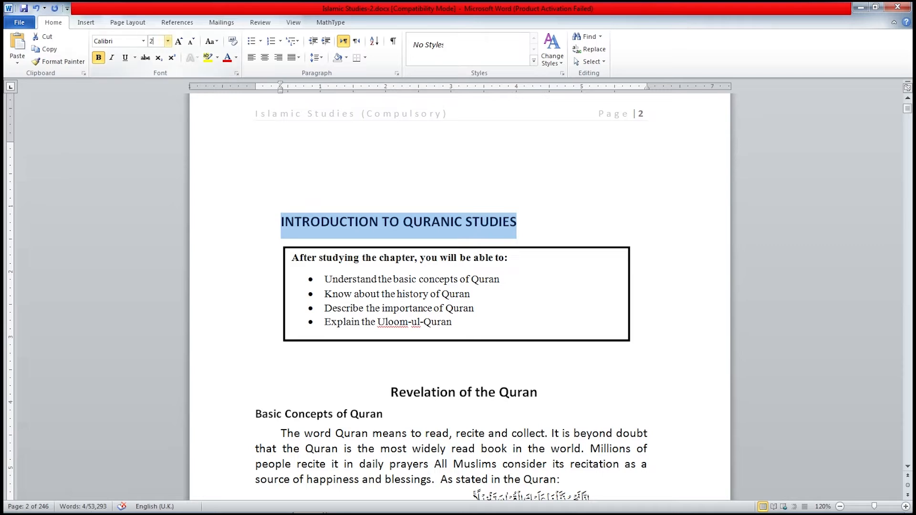
type("8")
key("Return")
key("Left")
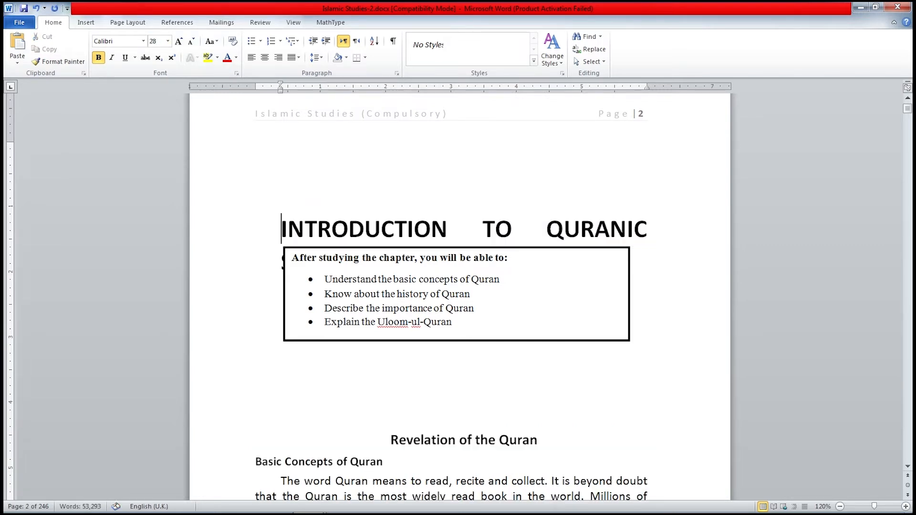
Step: Move the bordered learning-objectives box down so it sits below the two-line chapter heading
key("Down")
key("Down")
key("Down")
left_click_drag(405, 247, 400, 327)
left_click(370, 262)
Step: Center the chapter heading and change its case to capitalize each word
left_click(430, 229)
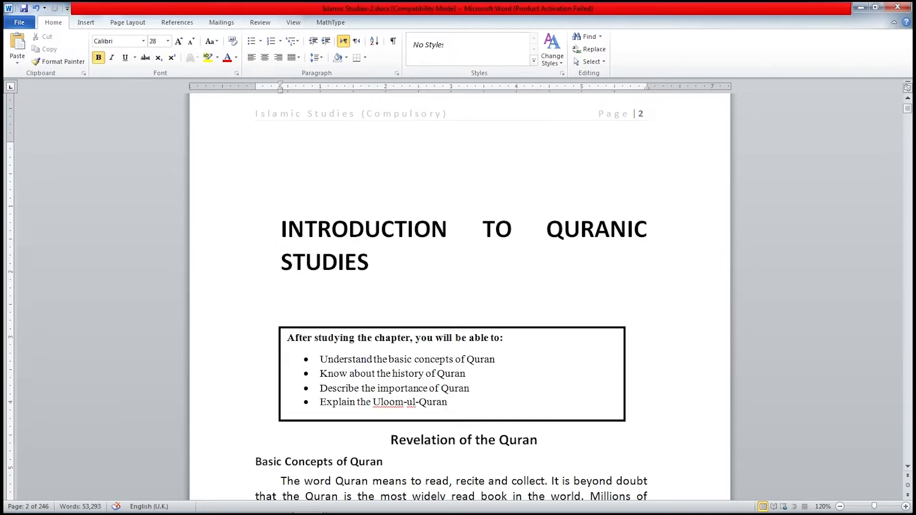
key("ctrl+e")
key("Home")
key("ctrl+shift+Down")
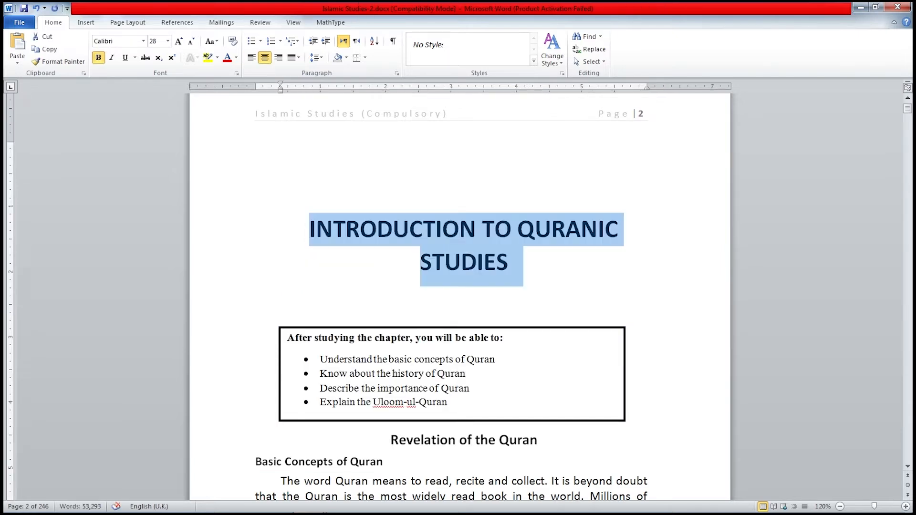
key("shift+F3")
key("shift+F3")
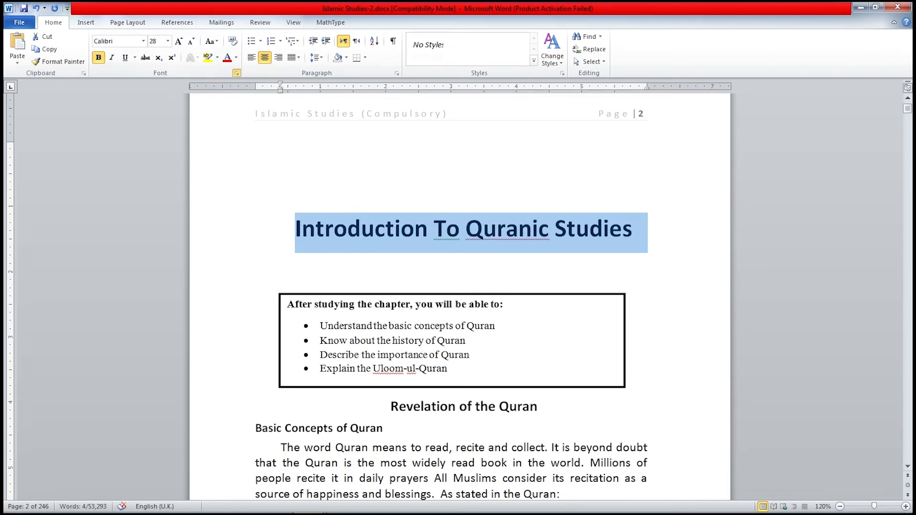
Step: Apply the small caps, shadow and outline font effects to the chapter heading
left_click(237, 73)
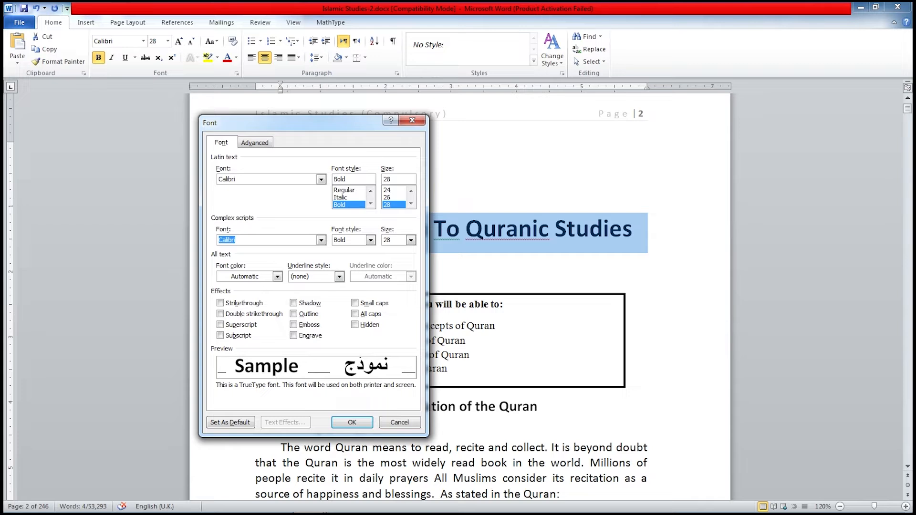
left_click(355, 303)
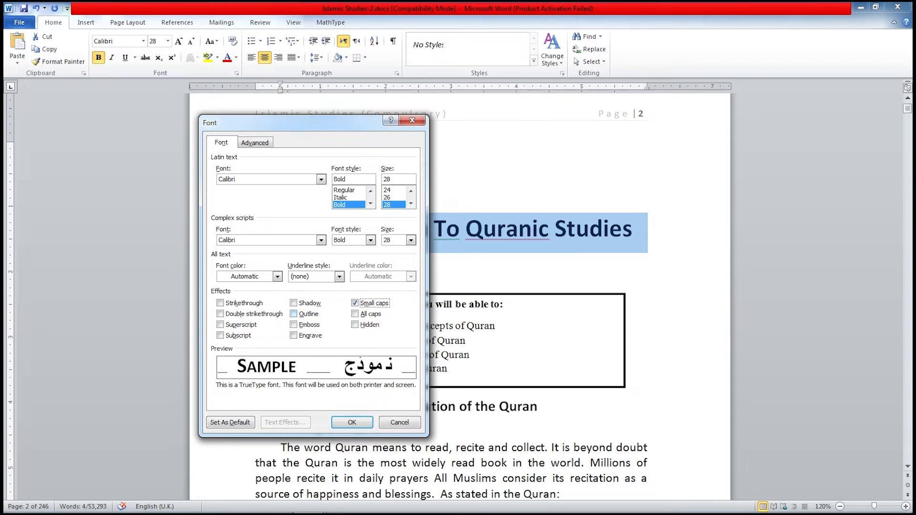
left_click(293, 313)
left_click(352, 422)
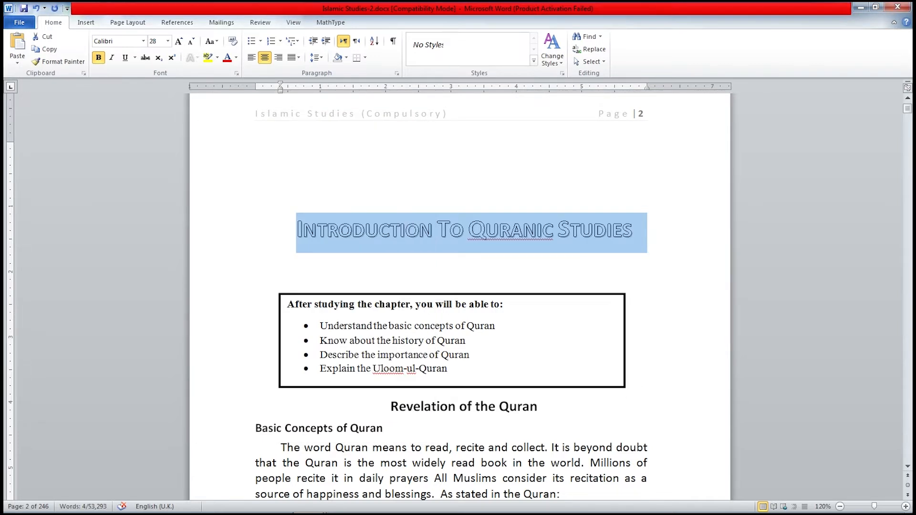
Step: Remove the outline effect from the chapter heading, keeping small caps and shadow
left_click(236, 73)
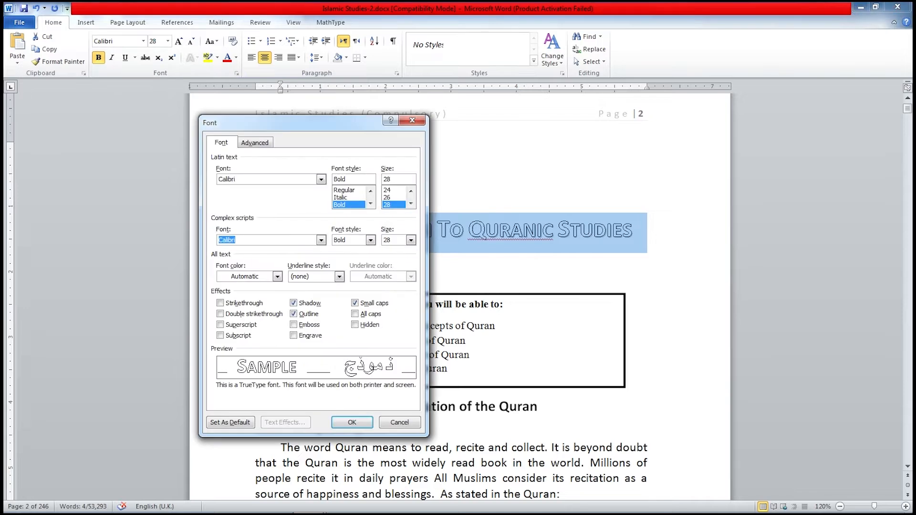
left_click(293, 314)
left_click(352, 422)
left_click(281, 261)
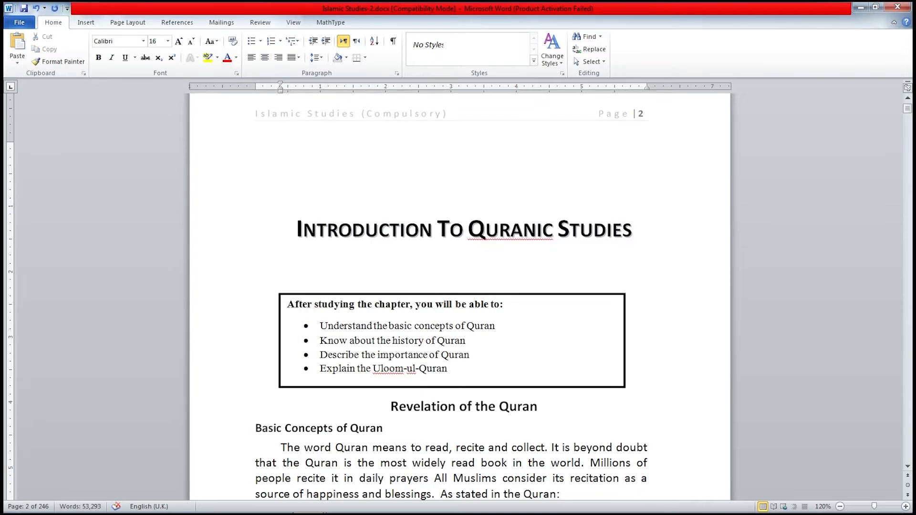
Step: Change the Introduction To Quranic Studies heading text to all uppercase
left_click(500, 230)
key("Home")
key("shift+End")
key("shift+Left")
key("shift+F3")
Step: Delete the empty lines above the chapter heading to bring it up to the start of the page
key("Up")
key("Up")
key("Up")
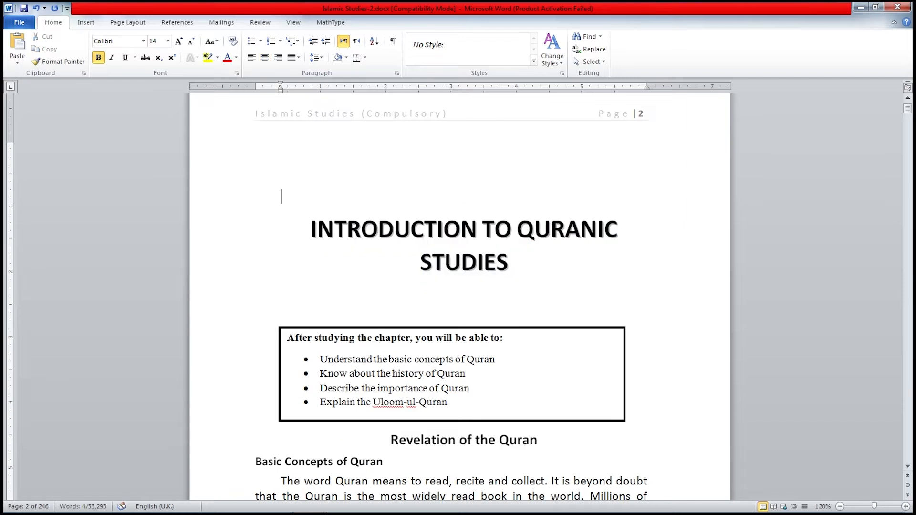
key("Delete")
key("Delete")
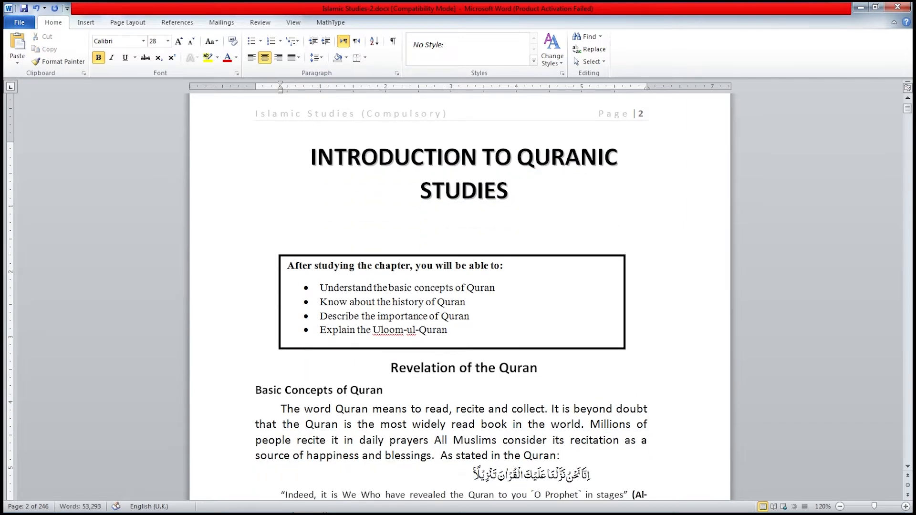
key("Down")
key("Down")
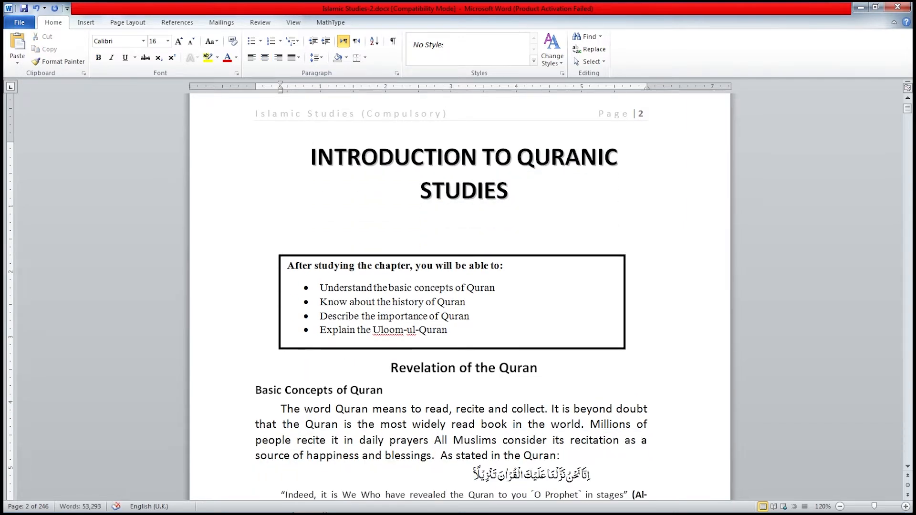
Step: Review the font, file size, line spacing and heading specifications in book size.docx, and close that document
key("alt+Tab")
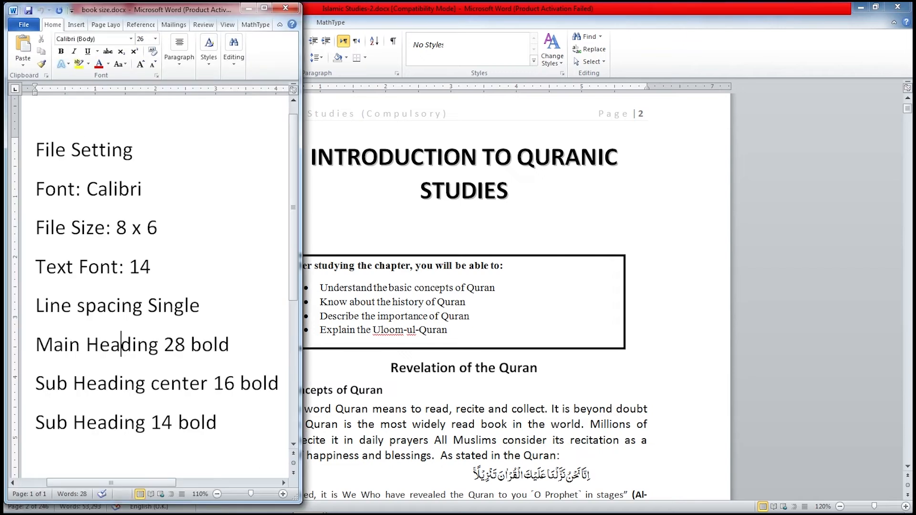
left_click(81, 150)
left_click(113, 189)
left_click(141, 227)
triple_click(148, 306)
triple_click(147, 345)
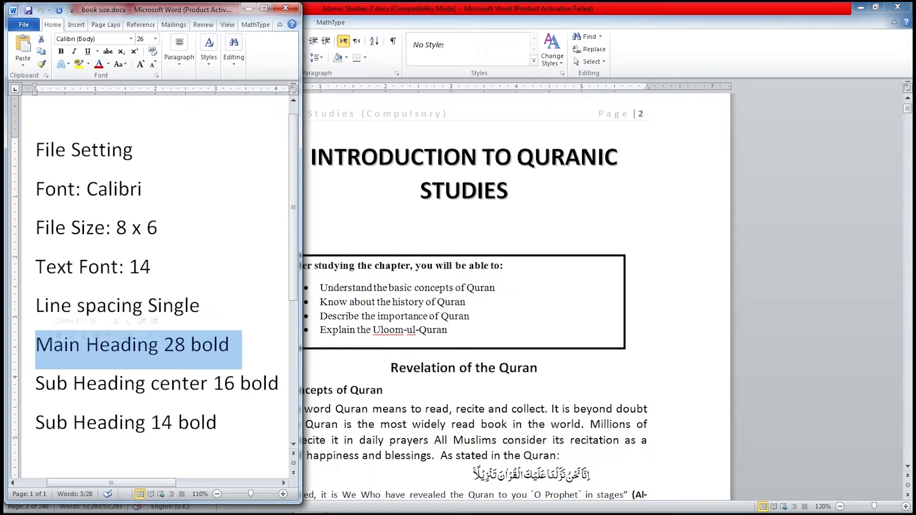
left_click_drag(36, 383, 281, 384)
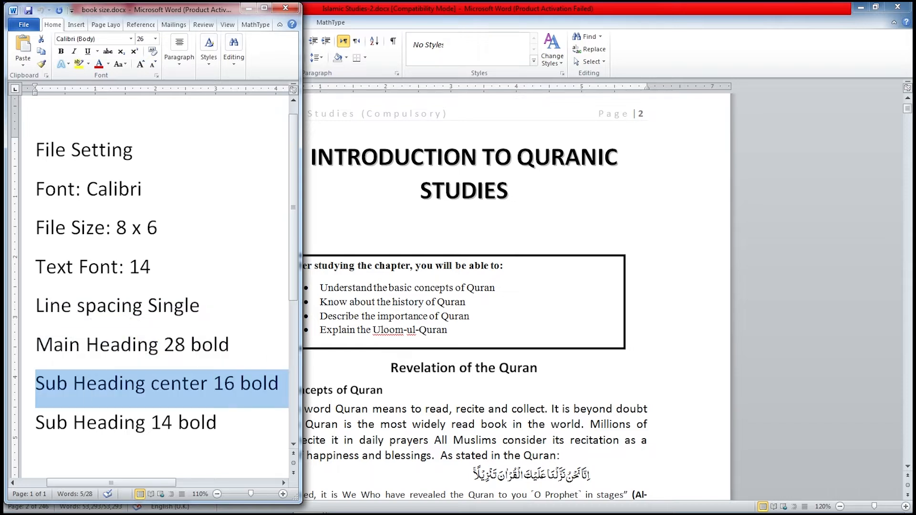
triple_click(191, 422)
left_click(224, 423)
left_click(286, 8)
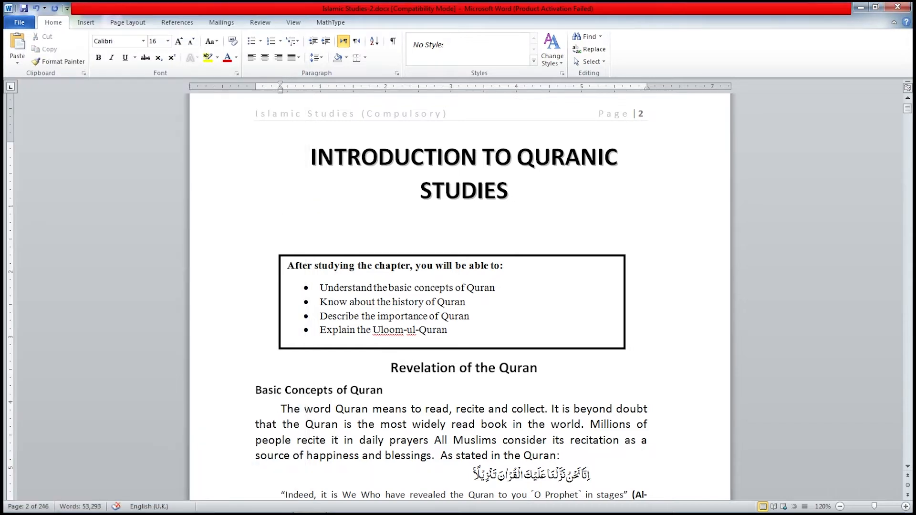
Step: Create a paragraph style named Main Hed from the chapter heading and add it to the Quick Style list
left_click(460, 157)
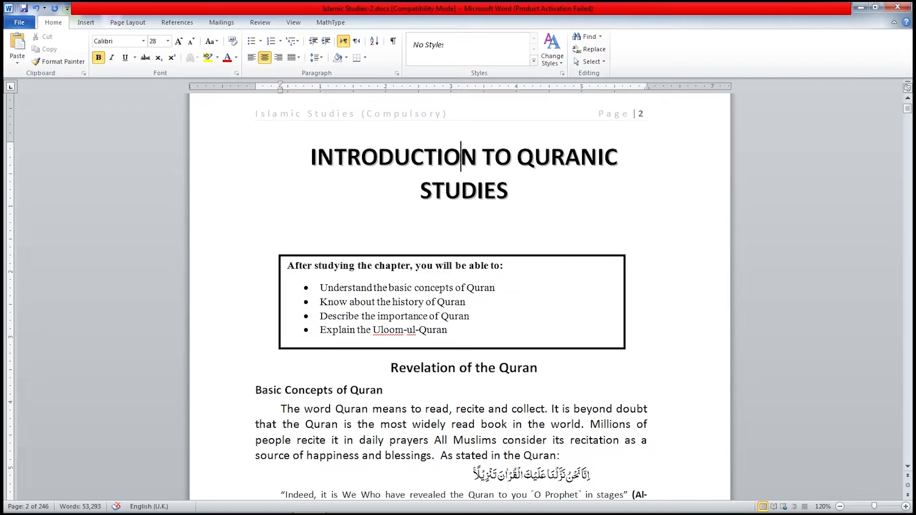
left_click(533, 59)
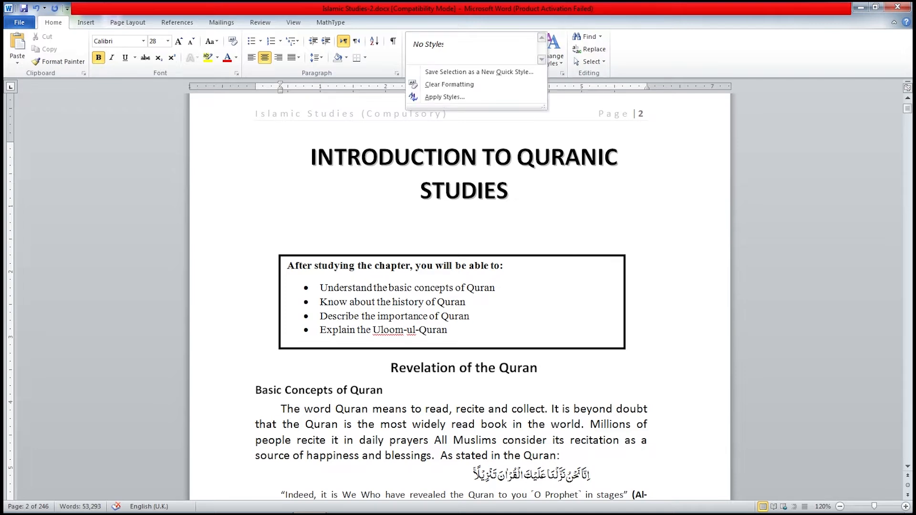
left_click(445, 96)
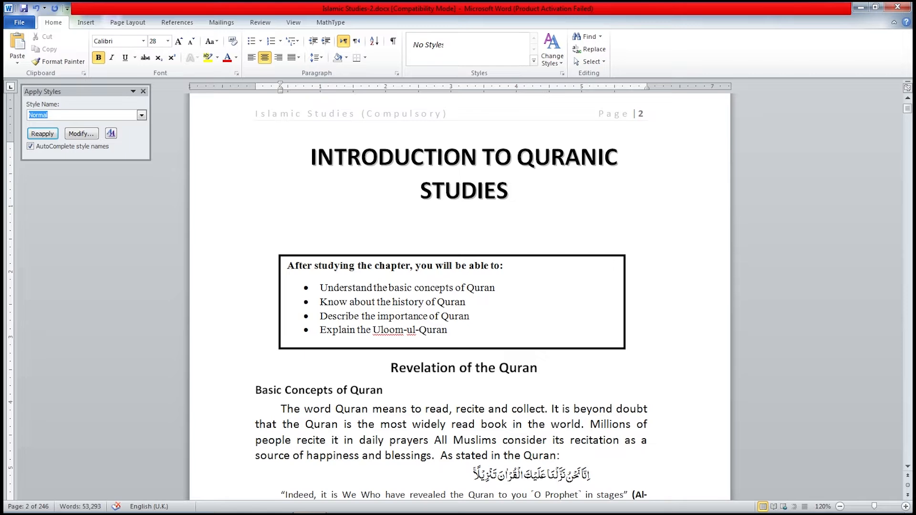
type("Main Hed")
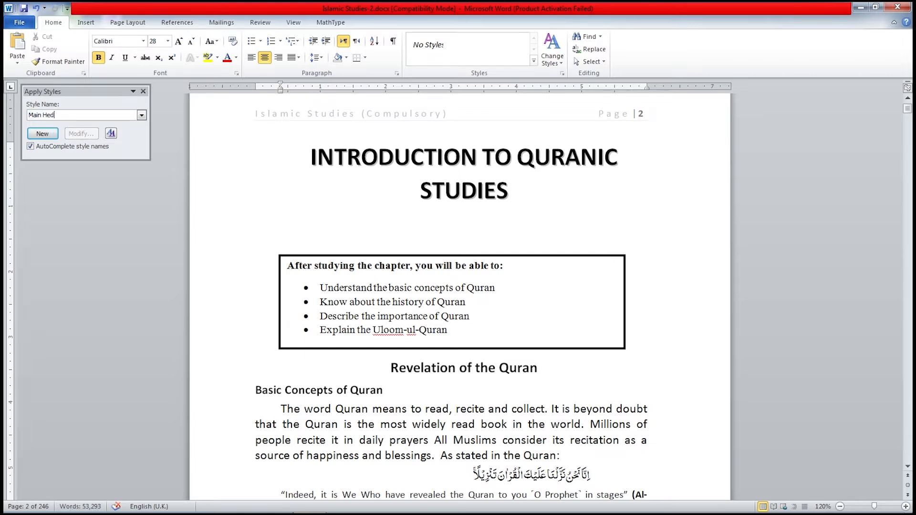
left_click(42, 133)
left_click(81, 133)
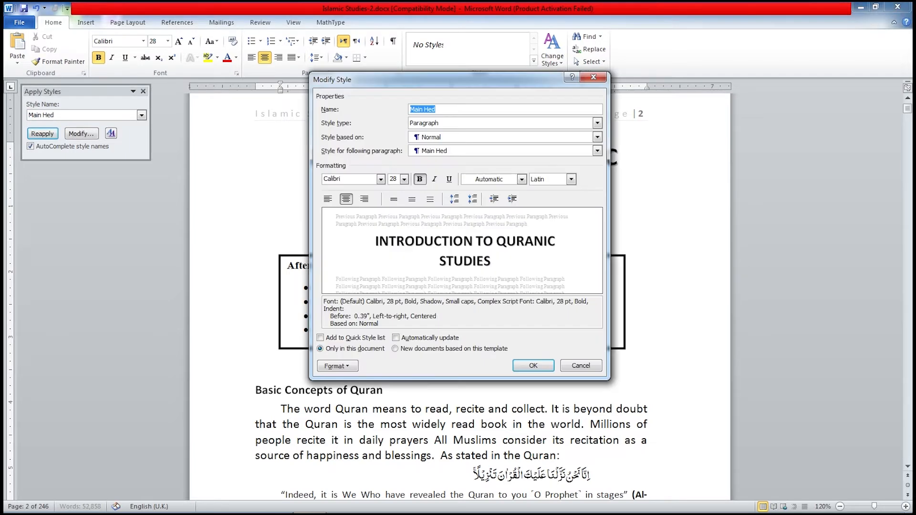
left_click(321, 338)
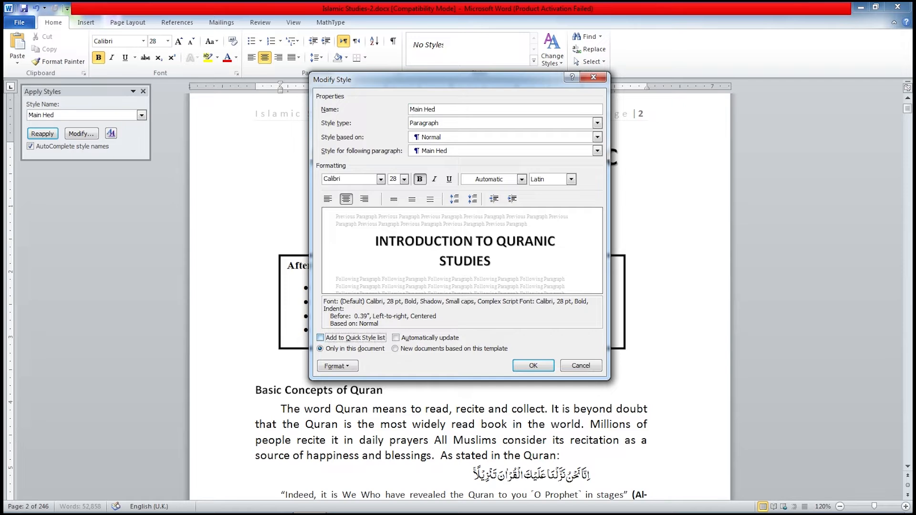
key("Return")
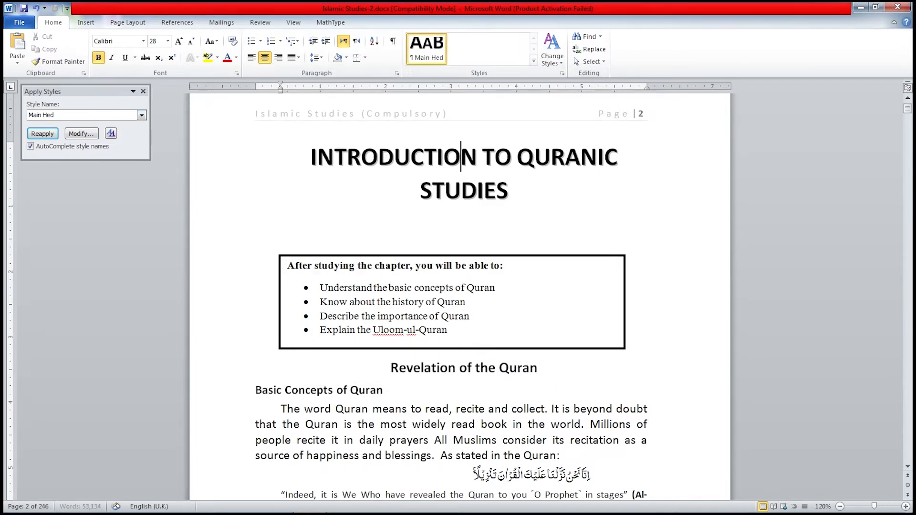
left_click(143, 92)
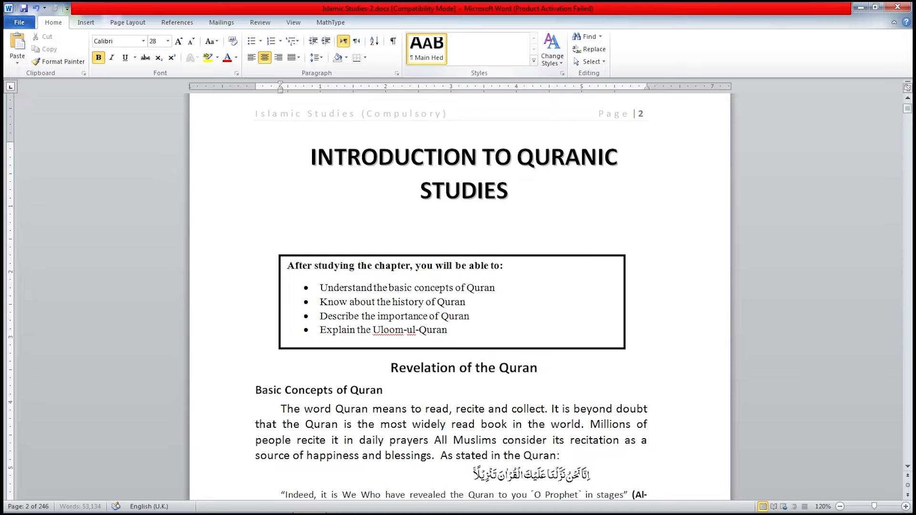
Step: Create a paragraph style named Text from the body paragraph, add it to the Quick Style list, and open its shortcut key settings
scroll(460, 296, "down", 1)
left_click(424, 375)
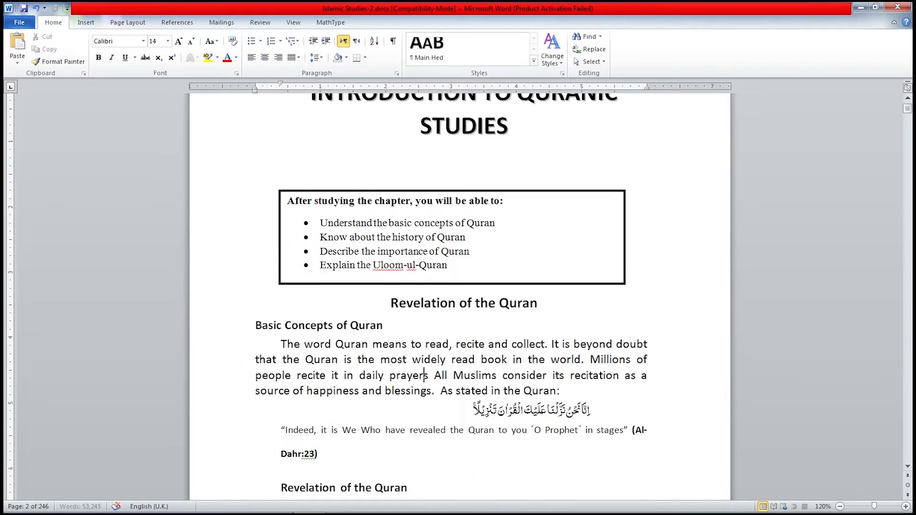
left_click(534, 60)
left_click(449, 97)
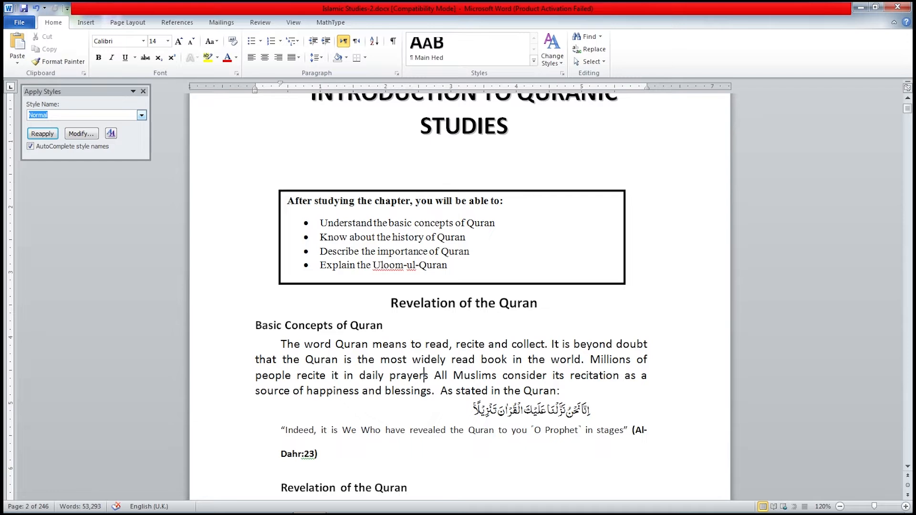
type("Text")
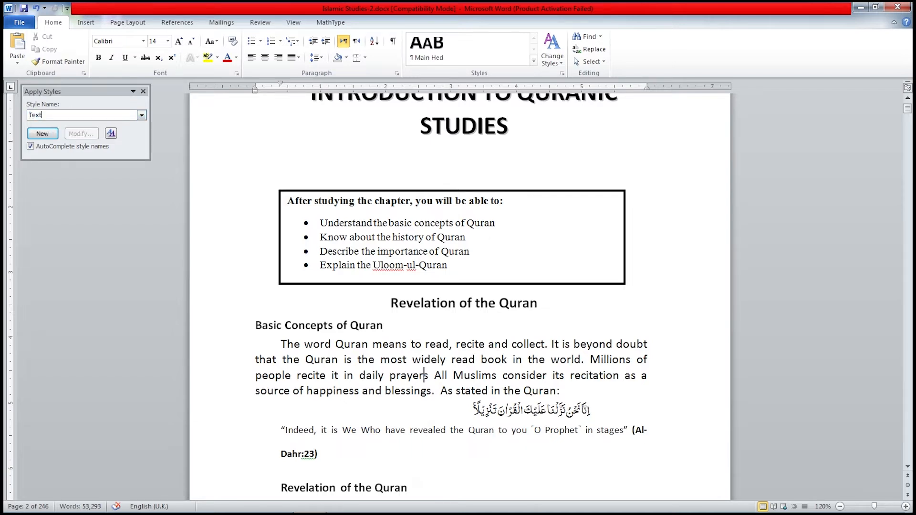
left_click(42, 133)
left_click(81, 133)
left_click(320, 338)
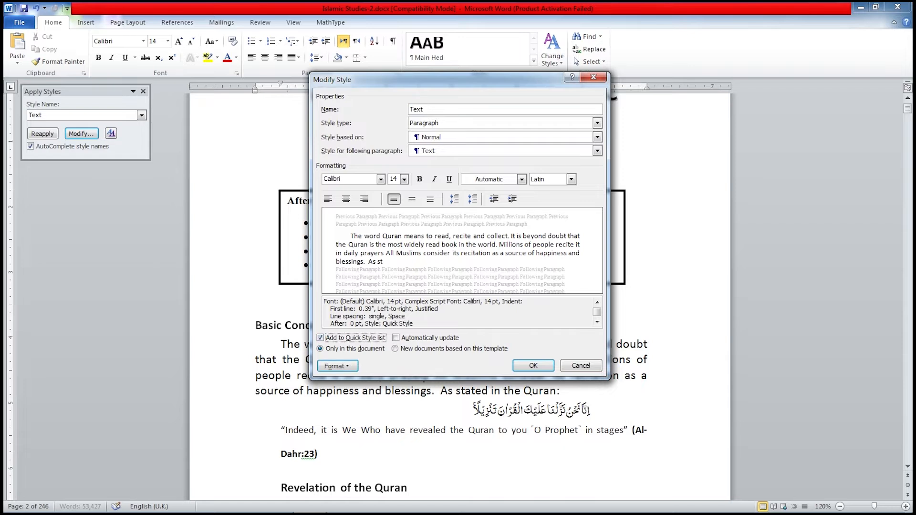
left_click(337, 366)
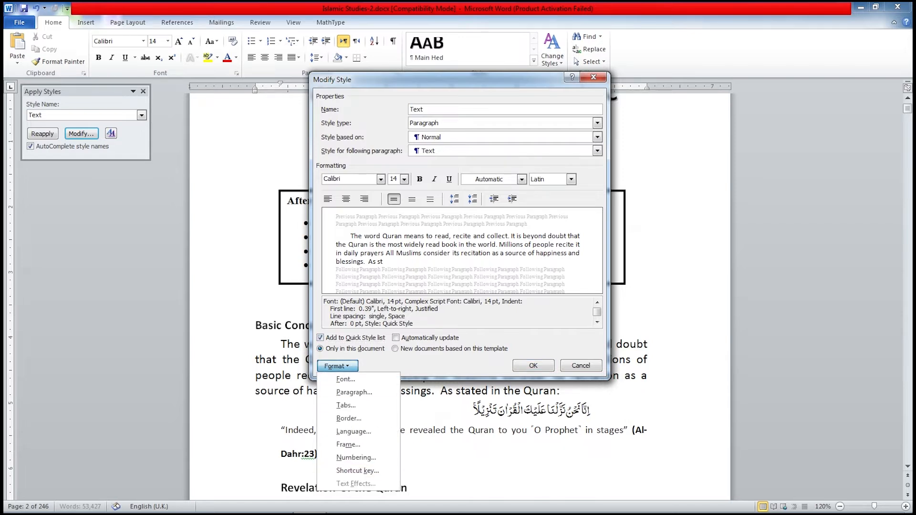
left_click(357, 471)
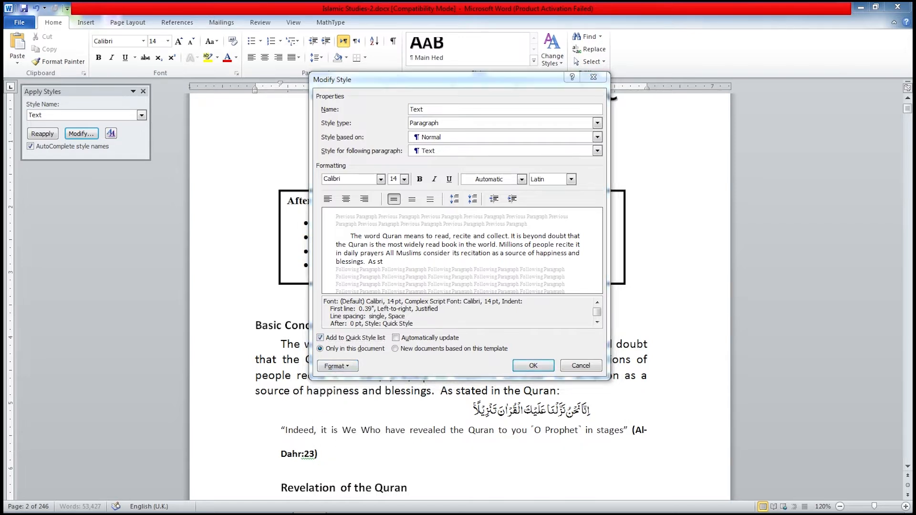
key("ctrl+shift+s")
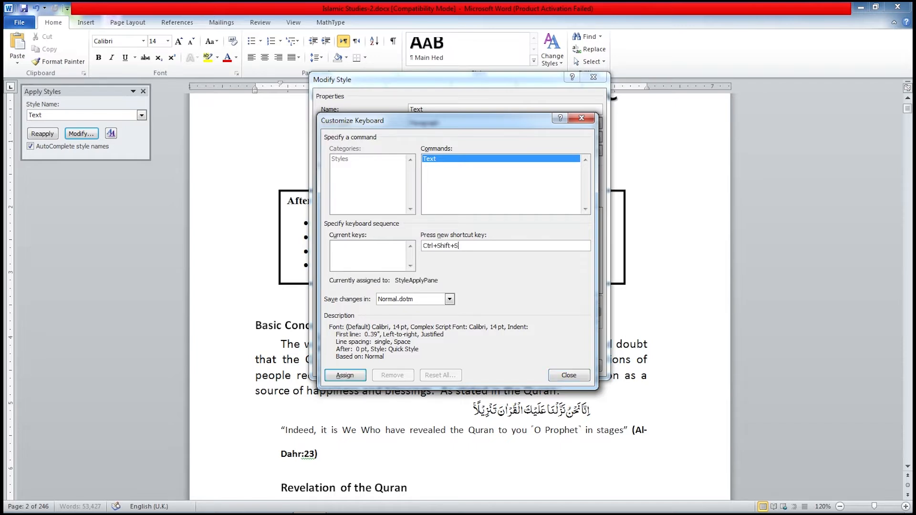
key("ctrl+shift+t")
left_click(345, 375)
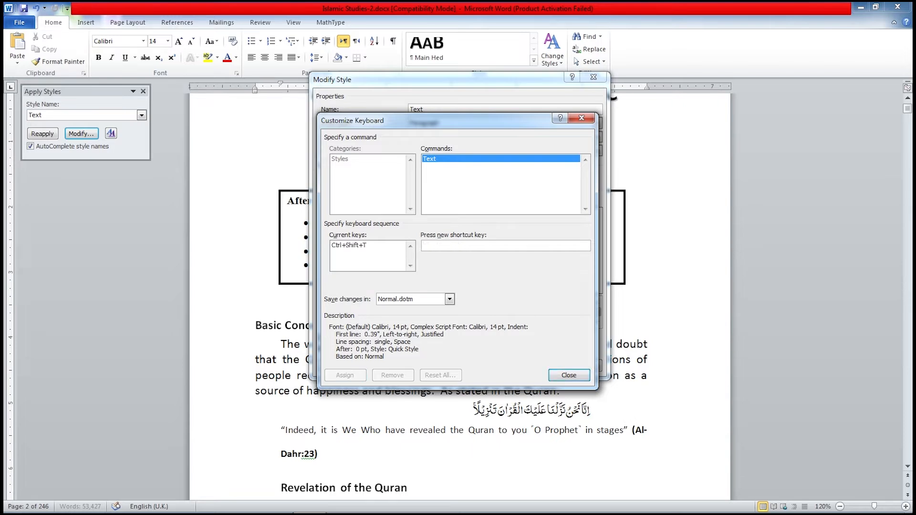
key("ctrl+z")
left_click(349, 246)
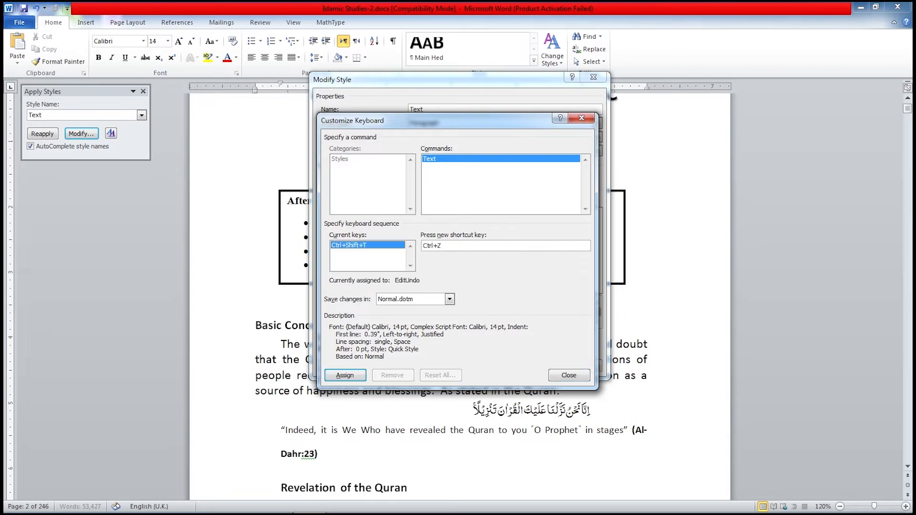
left_click(392, 375)
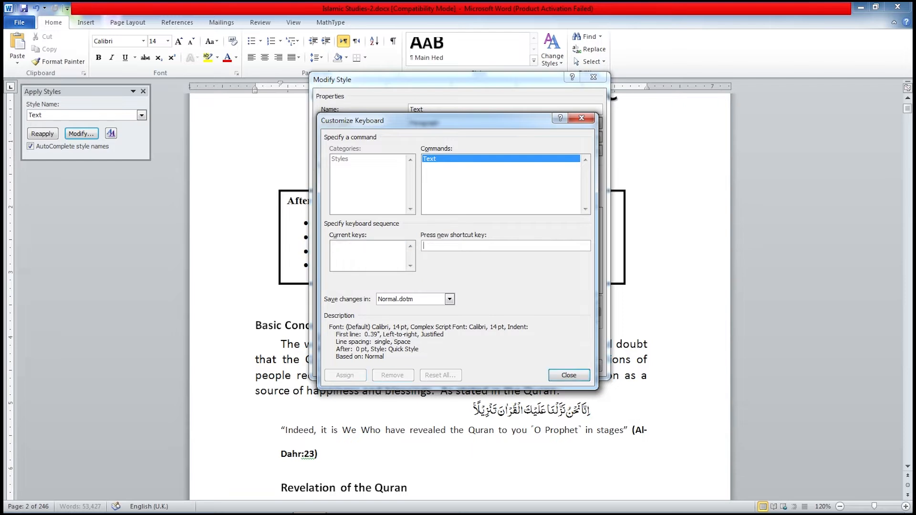
Step: Change where the shortcut is saved, assign Ctrl+Shift+T to the Text style, and confirm the style
left_click(449, 299)
left_click(410, 317)
left_click(477, 246)
key("ctrl+shift+t")
left_click(345, 375)
left_click(568, 375)
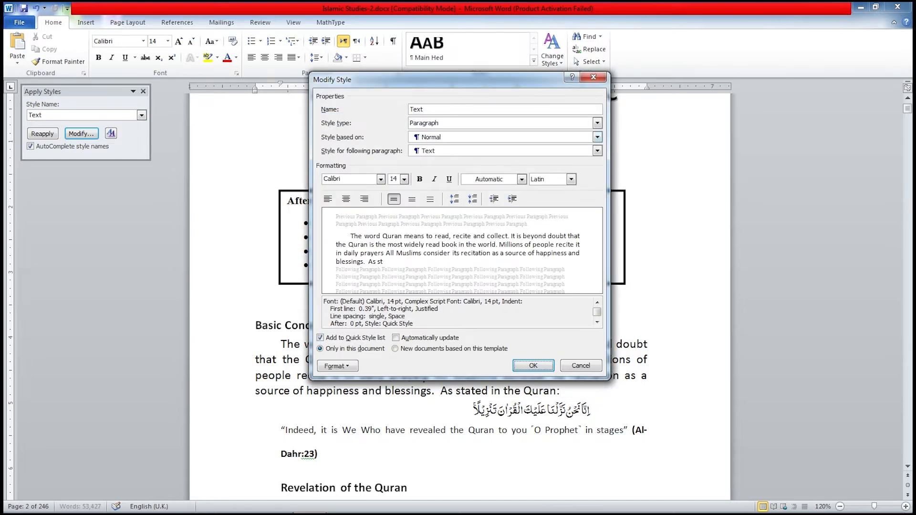
key("Return")
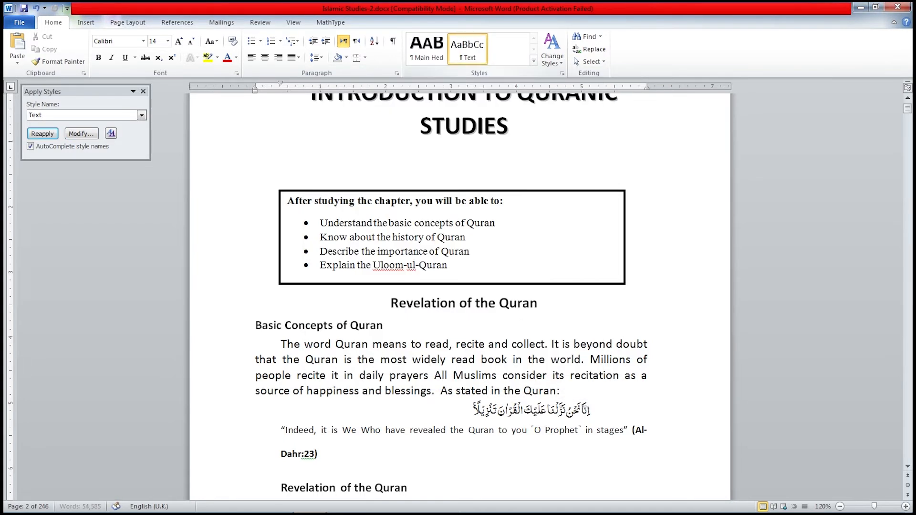
left_click(143, 91)
Step: Create a paragraph style named Center Hed from the centered Revelation of the Quran heading and add it to the Quick Style list
left_click(473, 303)
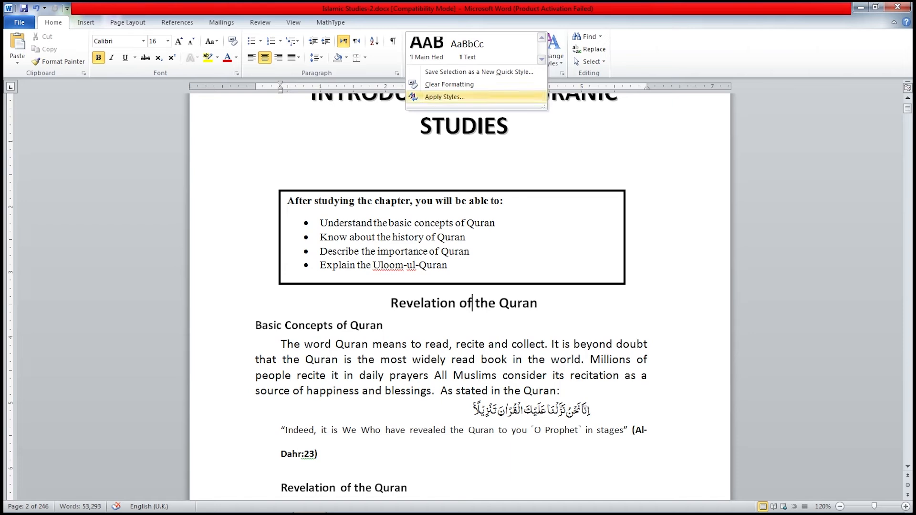
left_click(445, 97)
type("Center Hed")
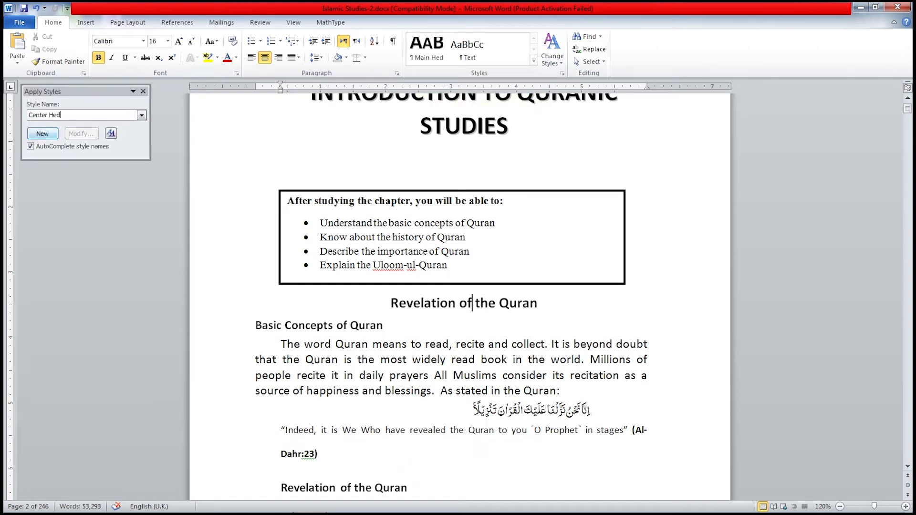
left_click(43, 134)
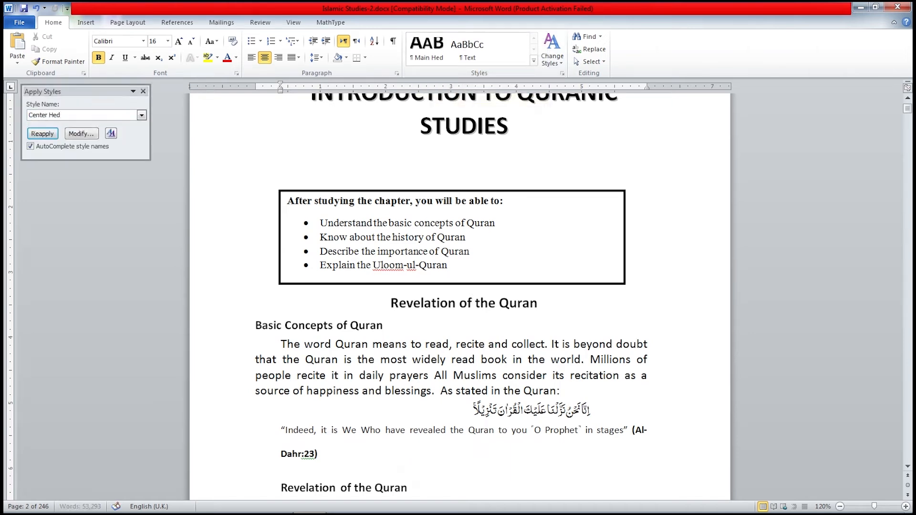
left_click(81, 133)
left_click(320, 338)
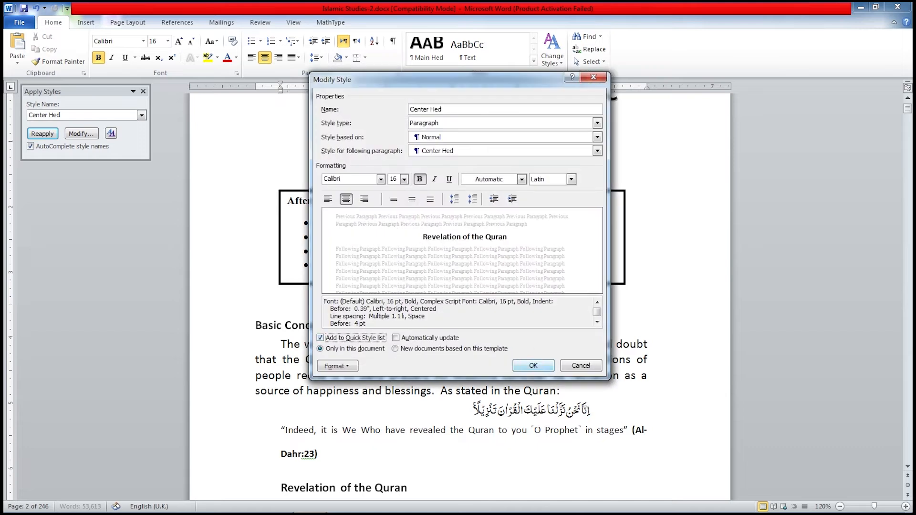
left_click(533, 366)
left_click(143, 91)
Step: Create a paragraph style named Arbi from the Arabic verse line and add it to the Quick Style list
scroll(460, 296, "down", 2)
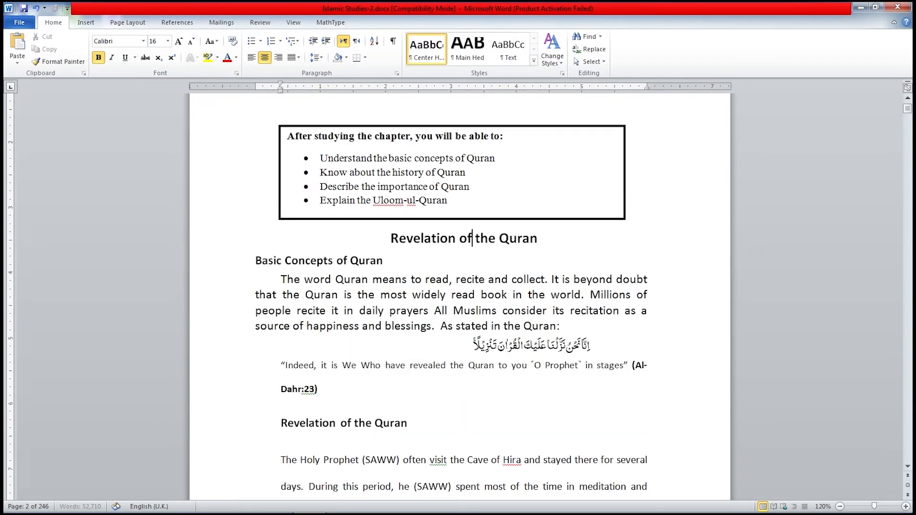
left_click(541, 346)
left_click(533, 60)
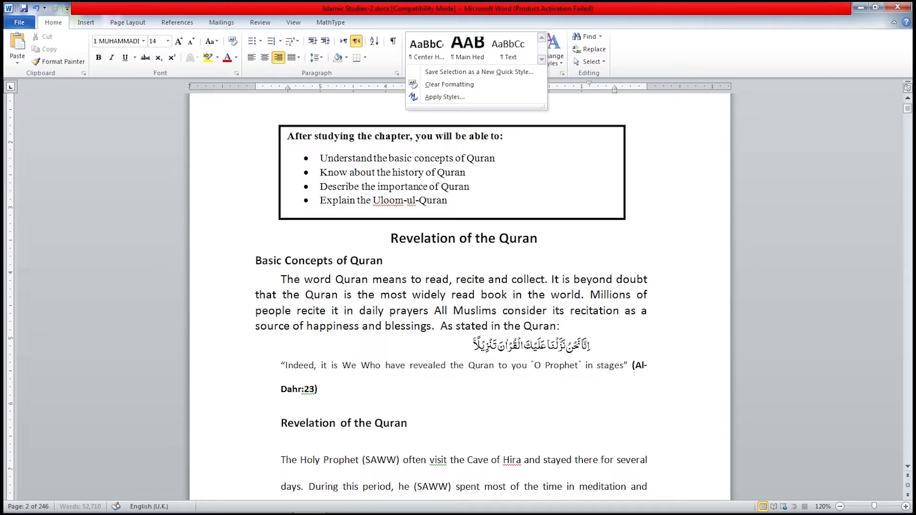
left_click(446, 96)
type("Arbi")
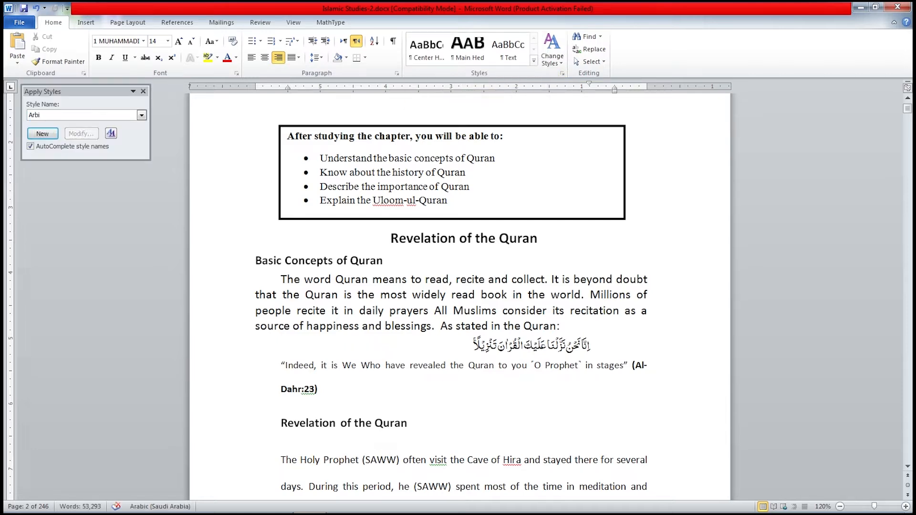
left_click(42, 133)
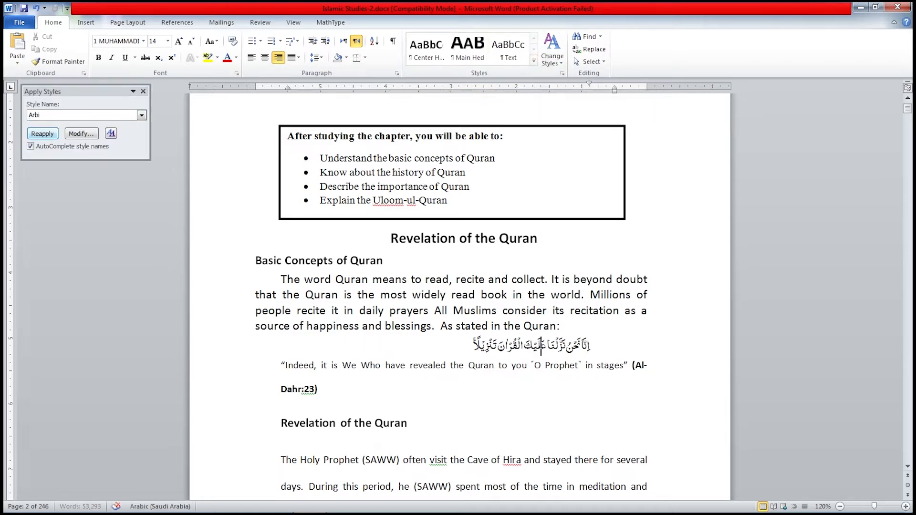
left_click(81, 134)
left_click(320, 337)
left_click(533, 366)
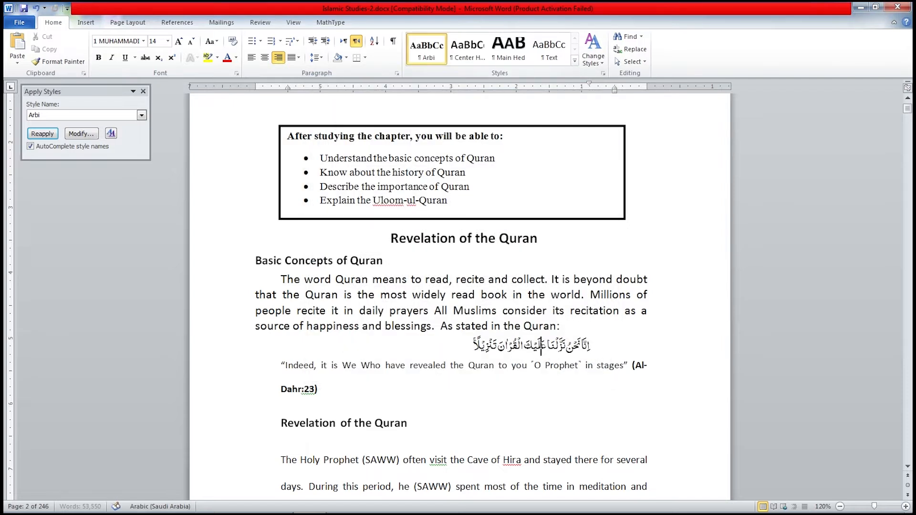
left_click(143, 91)
Step: Create a paragraph style named Sub Hed from the Basic Concepts of Quran heading and add it to the Quick Style list
scroll(459, 297, "up", 4)
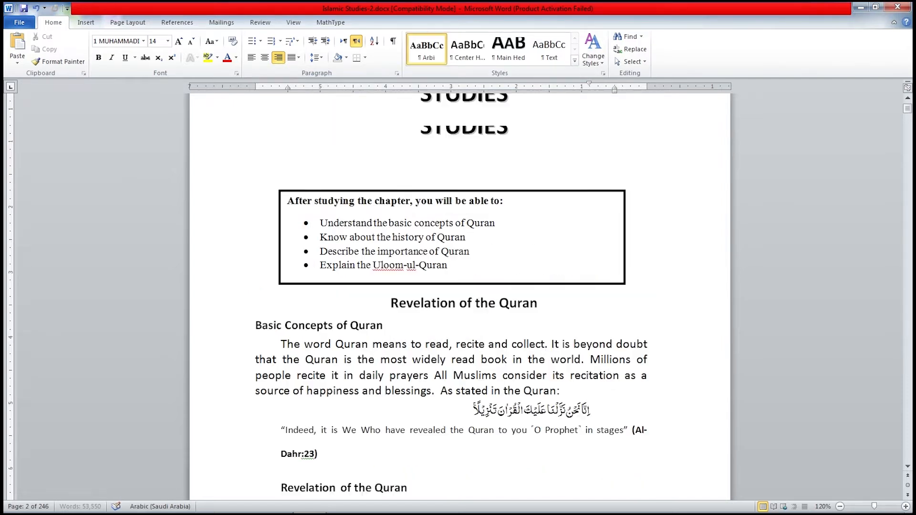
left_click(482, 157)
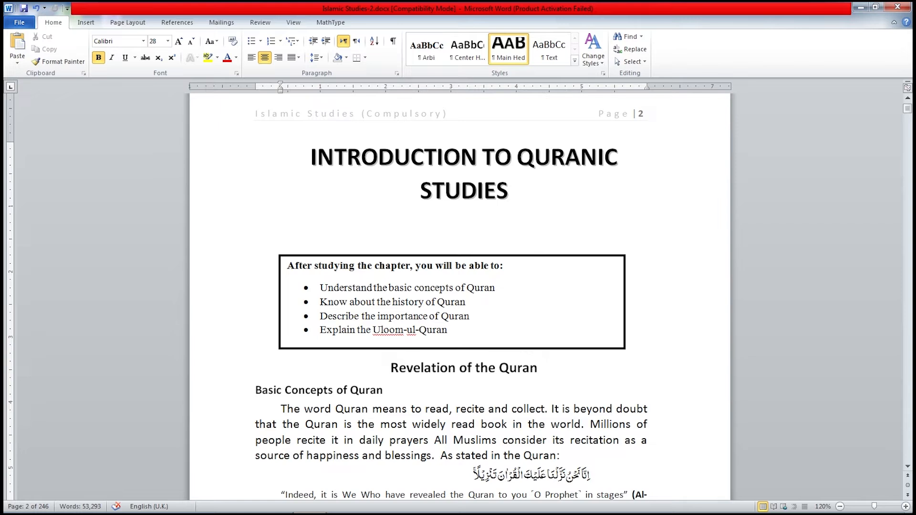
left_click(359, 390)
left_click(574, 60)
left_click(446, 97)
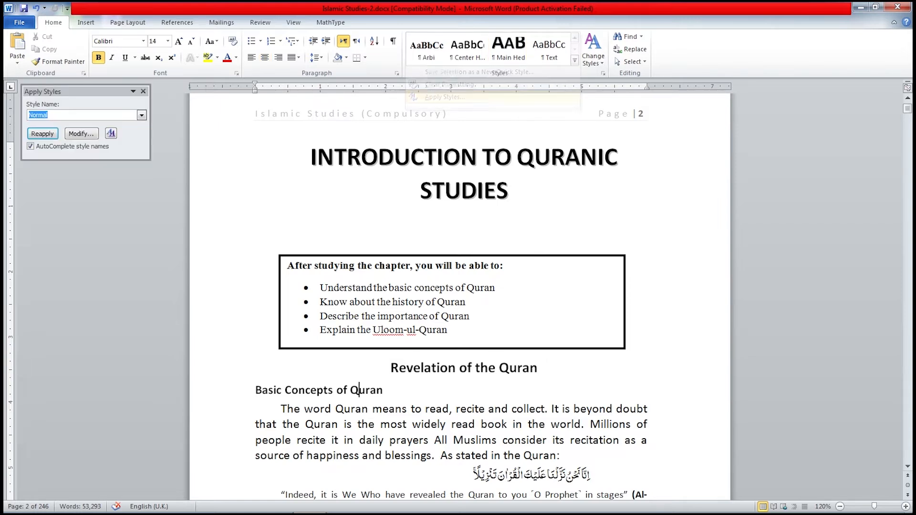
type("Sub ")
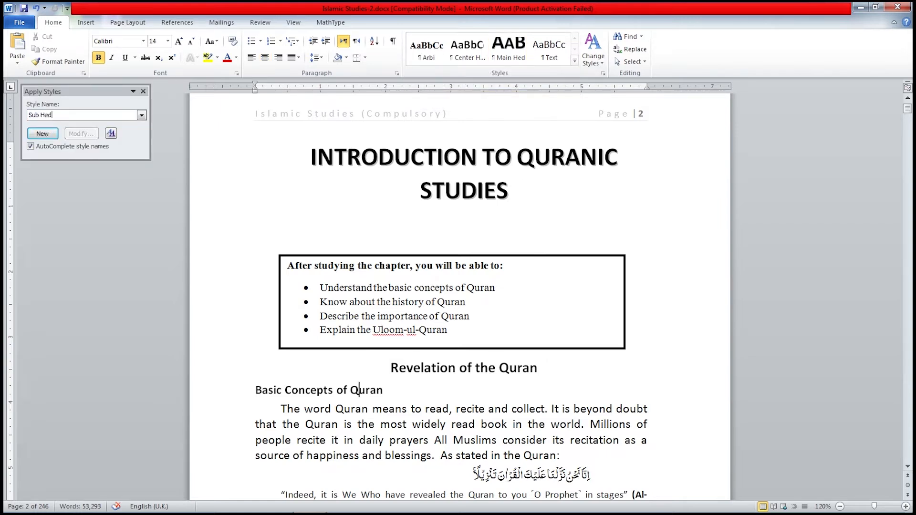
type("Hed")
key("Return")
key("Return")
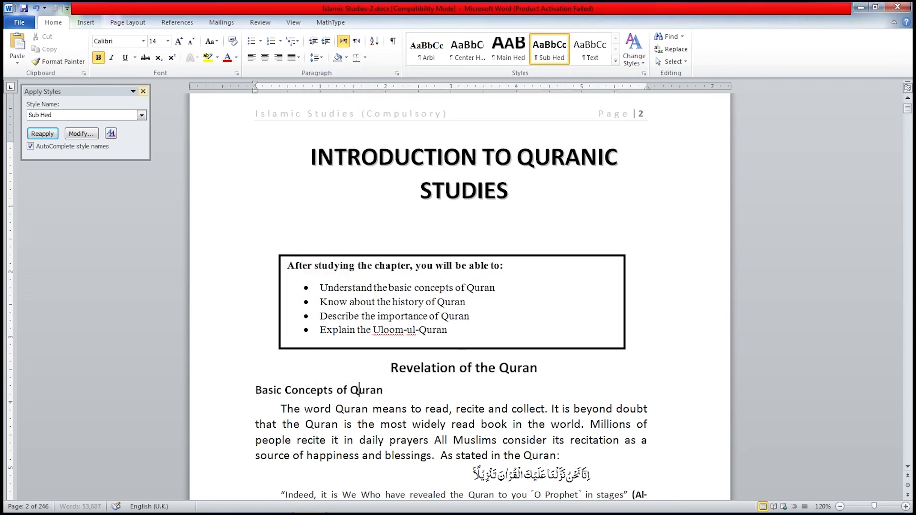
left_click(143, 91)
Step: Insert two blank lines between the chapter heading and the learning-outcomes box, removing the indent of the empty line
scroll(459, 296, "down", 1)
left_click(282, 159)
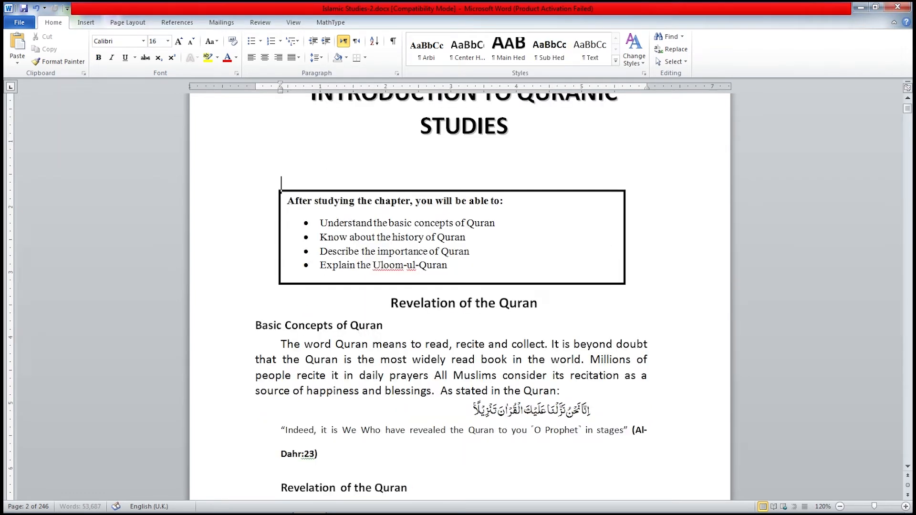
key("Return")
key("Up")
key("BackSpace")
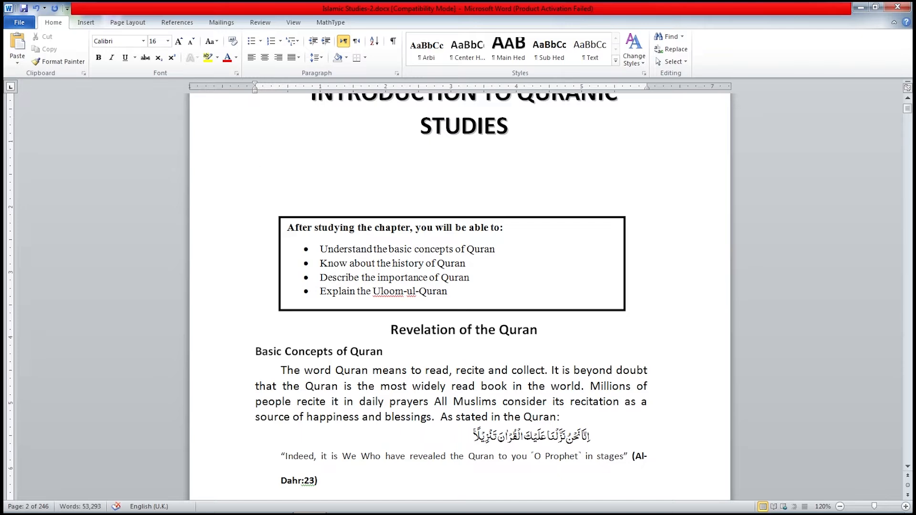
key("Return")
Step: Try moving the learning-outcomes text box up toward the chapter heading, and undo the last move
left_click(446, 275)
left_click_drag(429, 244, 420, 203)
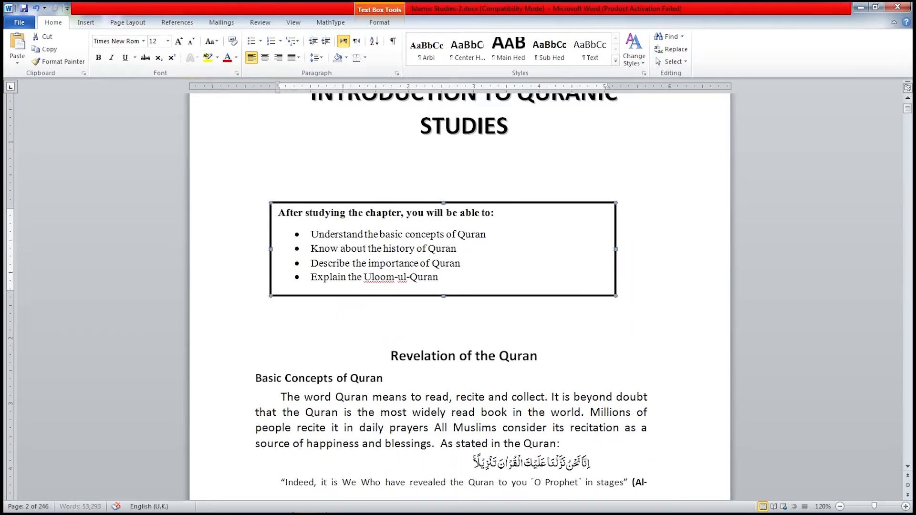
left_click(379, 22)
key("ctrl+z")
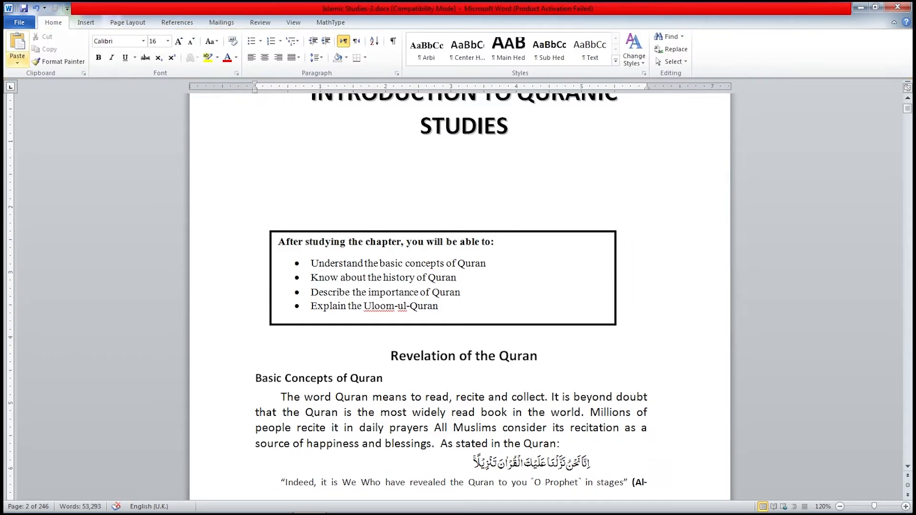
Step: Insert a one-cell table in the blank space between the chapter heading and the learning-outcomes box
left_click(86, 22)
left_click(93, 50)
left_click(90, 85)
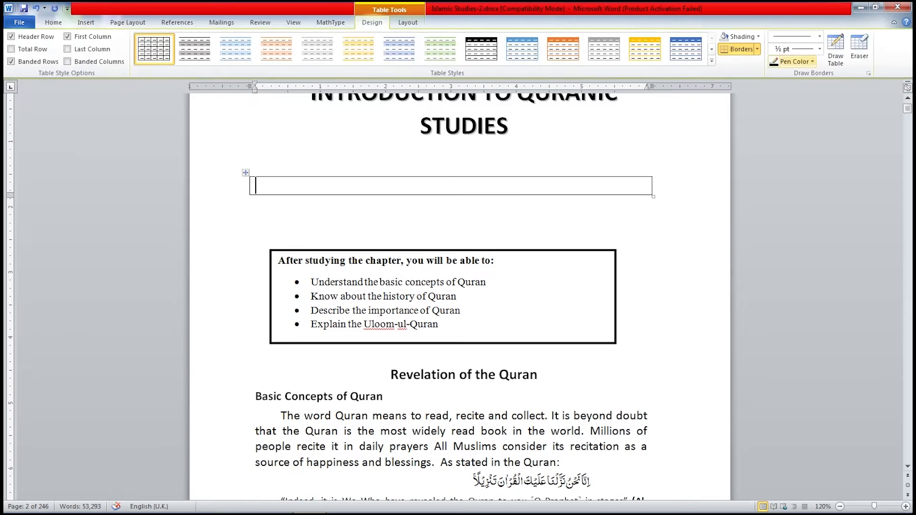
Step: Draw a 3 pt thick-and-thin double line on the upper and right borders of the one-cell table
left_click(819, 48)
left_click(796, 152)
left_click(820, 36)
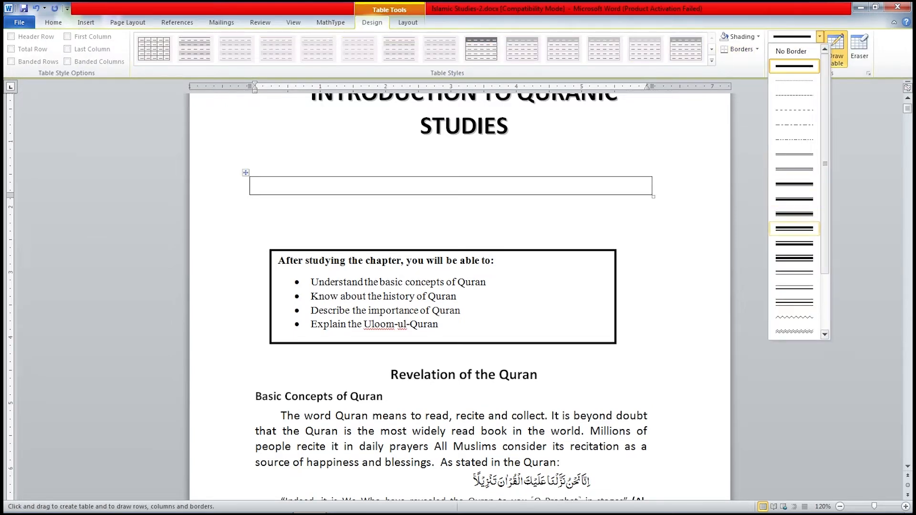
left_click(794, 244)
left_click(596, 177)
left_click(653, 189)
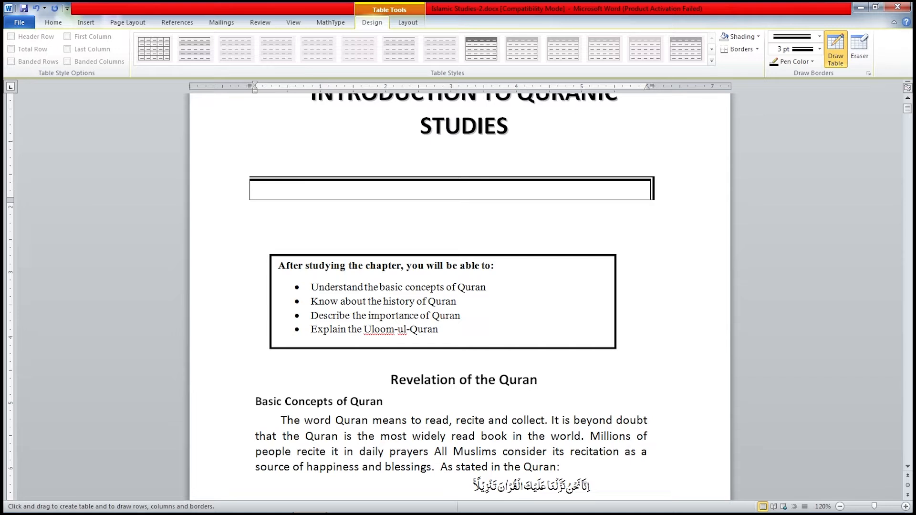
Step: Restyle all borders of the one-cell table with a ½ pt double line
left_click(820, 48)
left_click(793, 78)
left_click(820, 36)
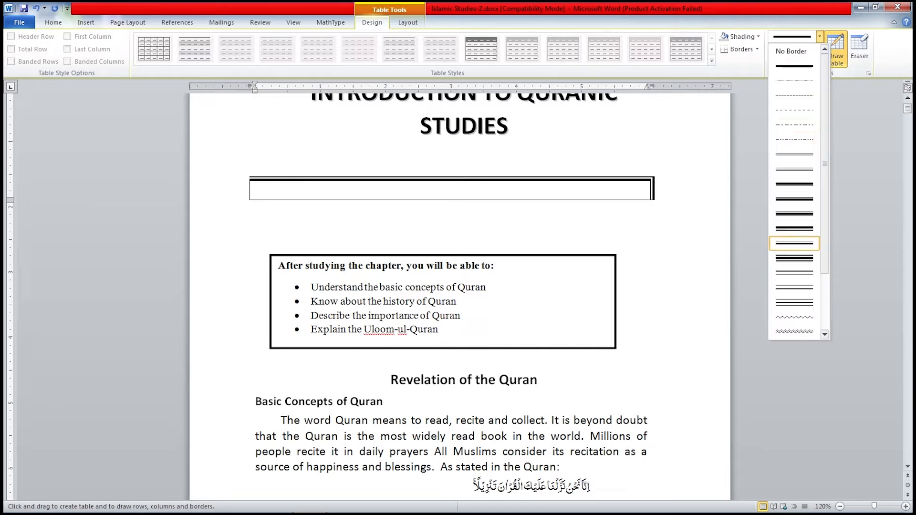
left_click(794, 154)
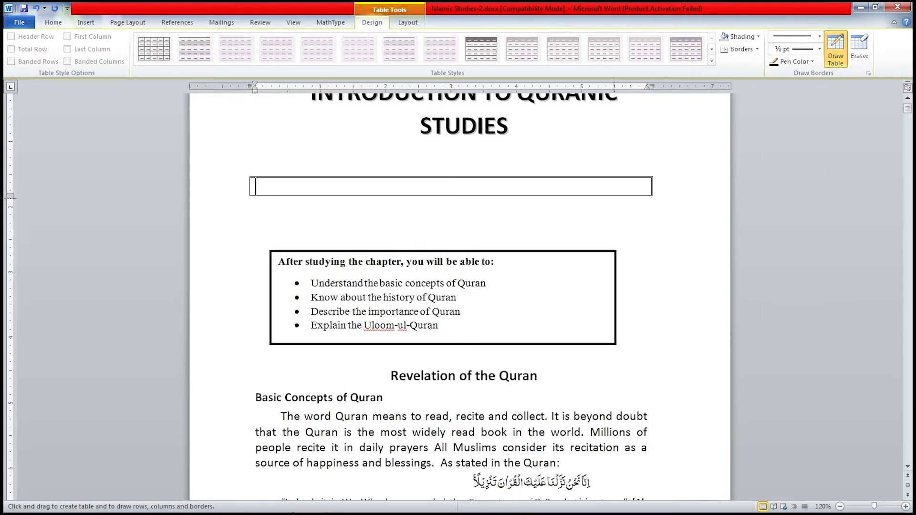
Step: Stop drawing table borders and place the cursor at the start of the learning-outcomes text box
key("Escape")
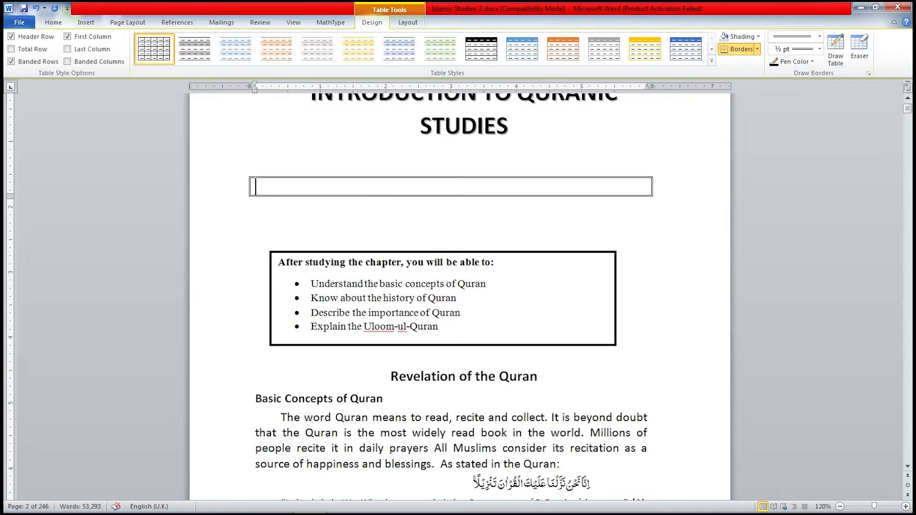
left_click(440, 327)
left_click(286, 262)
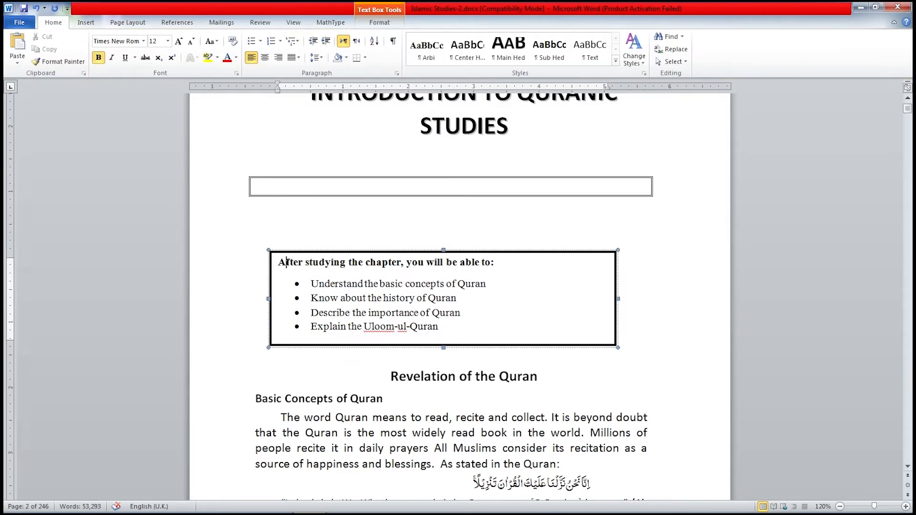
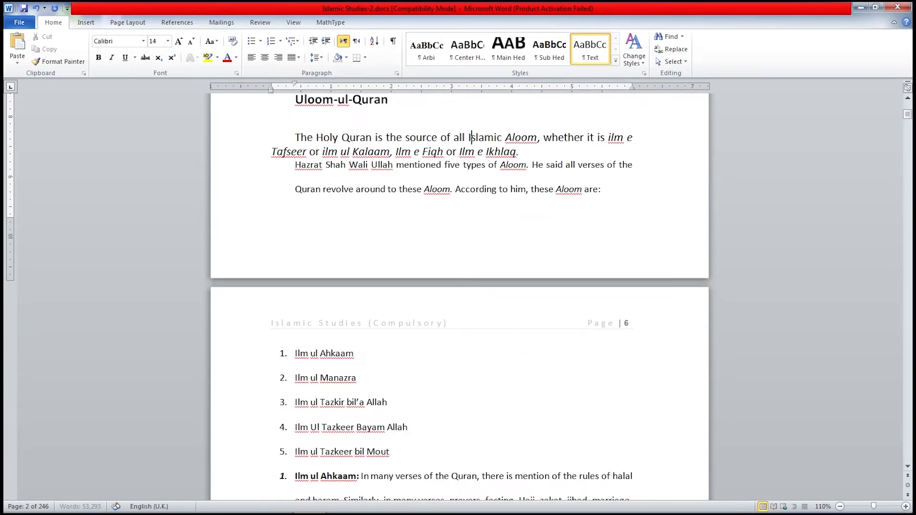
Step: Apply the Text style to the five-item list running from Ilm ul Ahkaam to Ilm ul Tazkeer bil Mout
left_click(283, 208)
scroll(284, 209, "down", 4)
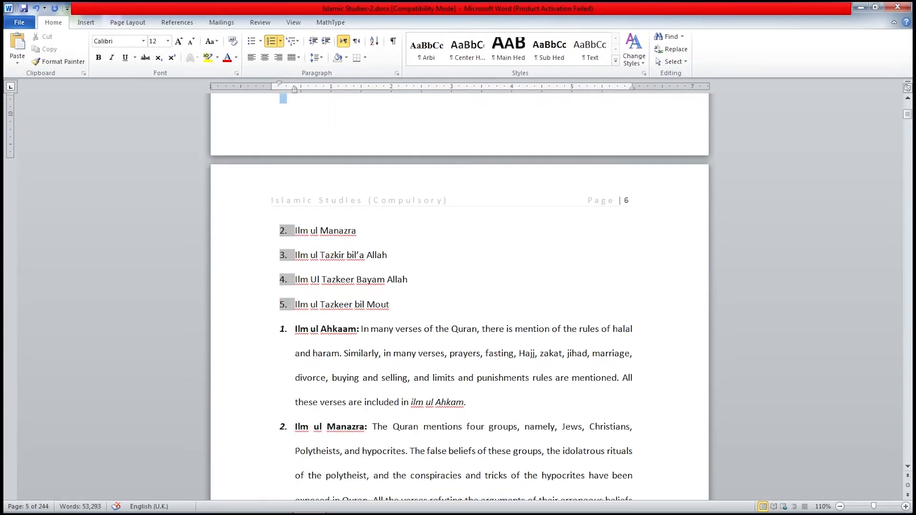
left_click(318, 306)
scroll(318, 306, "up", 4)
left_click(308, 208, "shift")
scroll(308, 209, "down", 4)
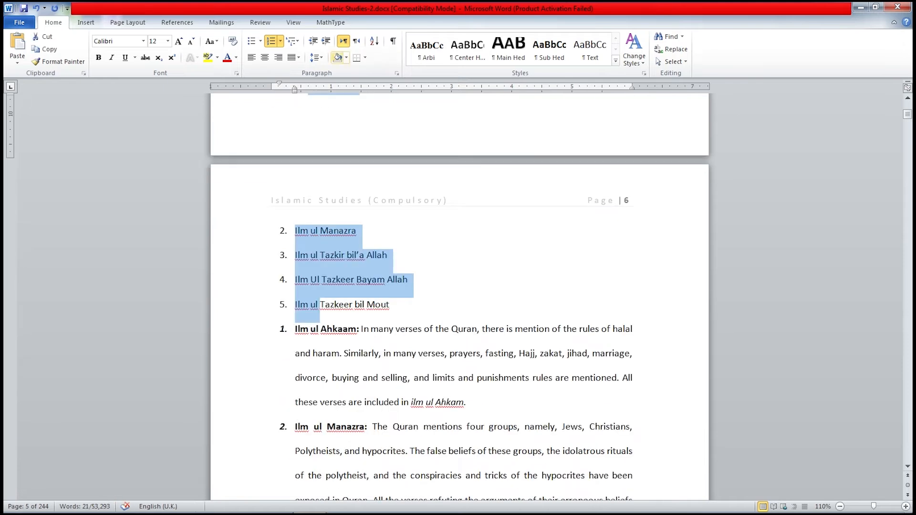
left_click(590, 50)
Step: Number the five-item Ilm list in the 1. 2. 3. format and set its hanging indent at about 0.5 inch
left_click(280, 41)
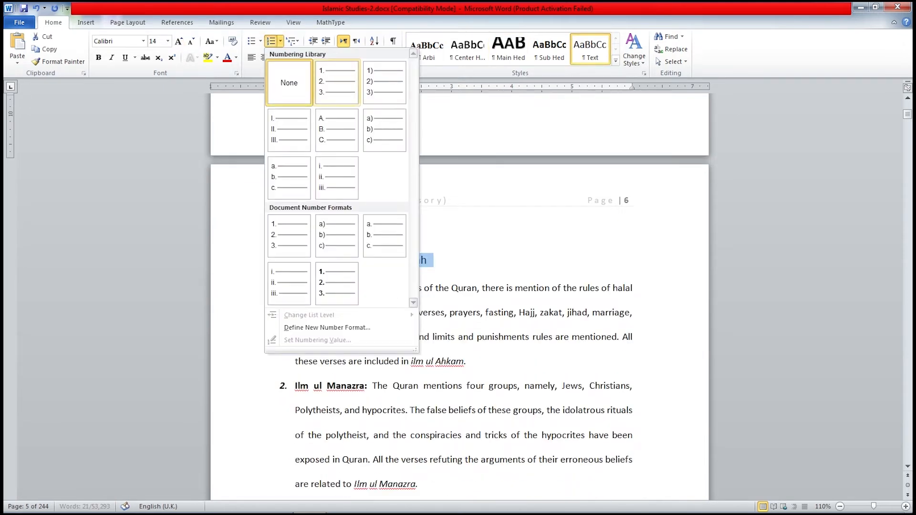
left_click(337, 83)
left_click_drag(274, 83, 301, 89)
Step: Replace the automatic number of the Ilm ul Tazkeer bil Mout definition with a typed "5." and a tab
left_click(283, 288)
scroll(283, 288, "down", 20)
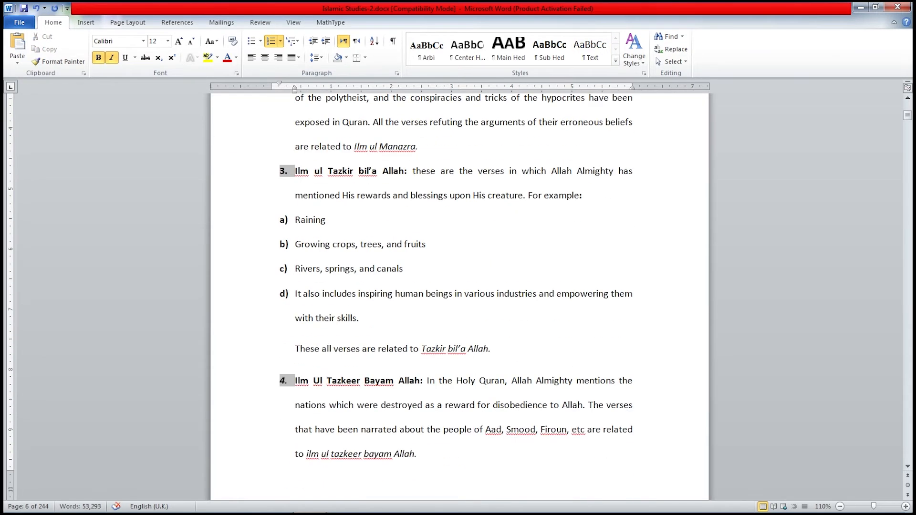
scroll(459, 296, "up", 11)
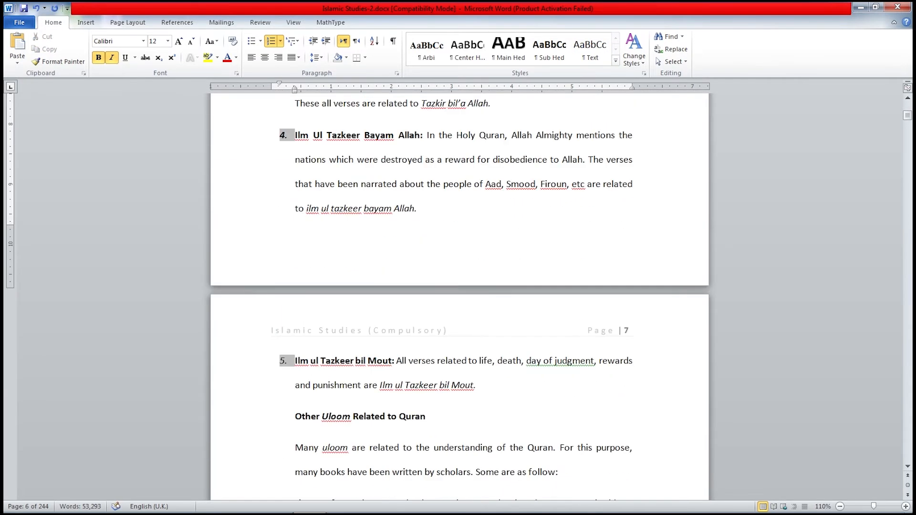
left_click(309, 361)
key("Home")
key("BackSpace")
key("BackSpace")
type("5.")
key("Tab")
Step: Replace the automatic number of the Ilm Ul Tazkeer Bayam Allah definition with a typed "4." and a tab
scroll(460, 295, "up", 7)
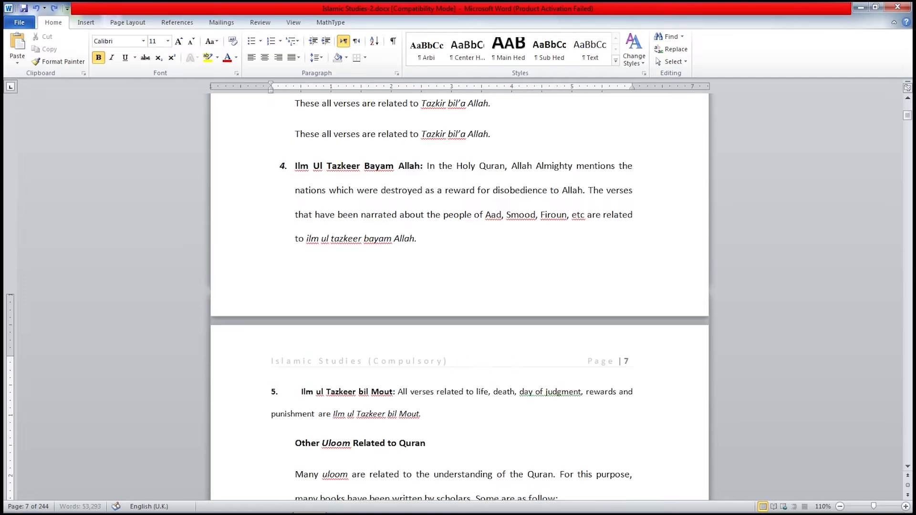
left_click(295, 350)
key("BackSpace")
key("BackSpace")
type("4.")
key("Tab")
key("ctrl+z")
Step: Replace the automatic number of the Ilm ul Tazkir bil'a Allah definition with a typed "3." and a tab
scroll(459, 296, "up", 4)
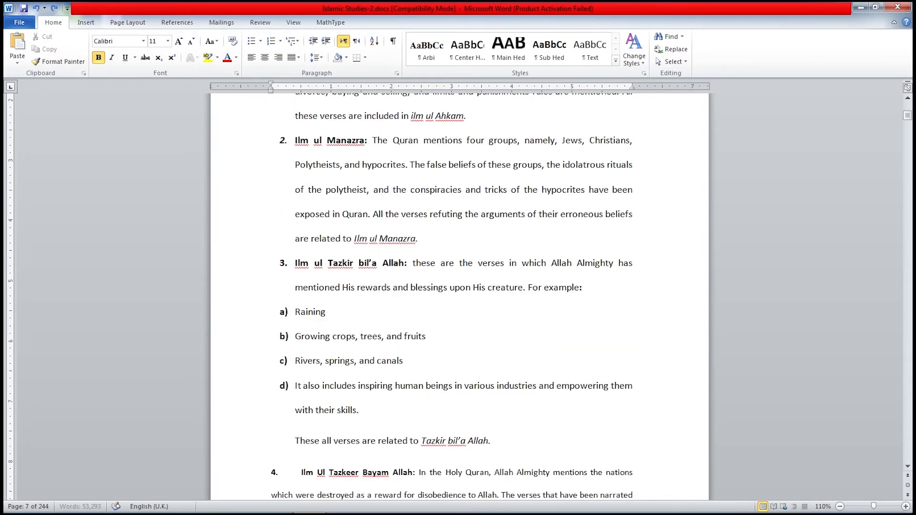
left_click(296, 262)
key("BackSpace")
key("BackSpace")
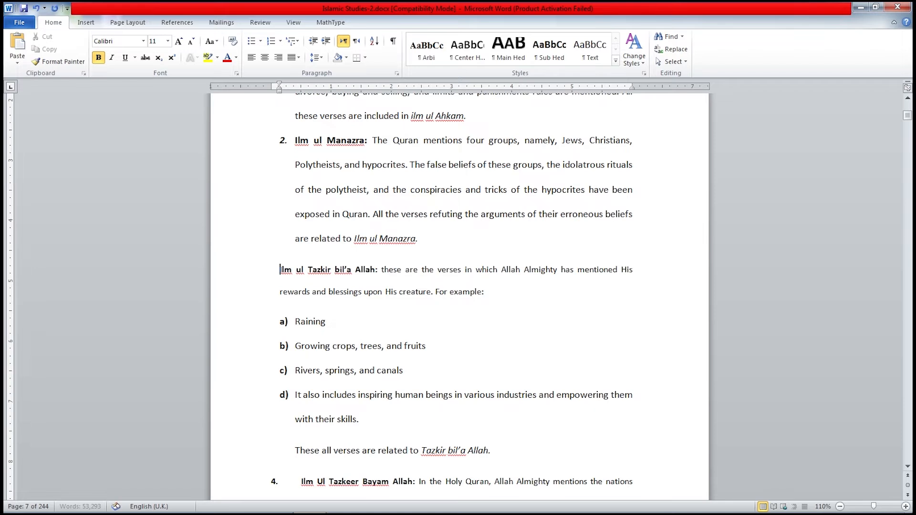
type("3.")
key("Tab")
key("ctrl+z")
Step: Replace the automatic number of the Ilm ul Manazra definition with a typed "2." and a tab
scroll(460, 296, "up", 4)
key("BackSpace")
key("BackSpace")
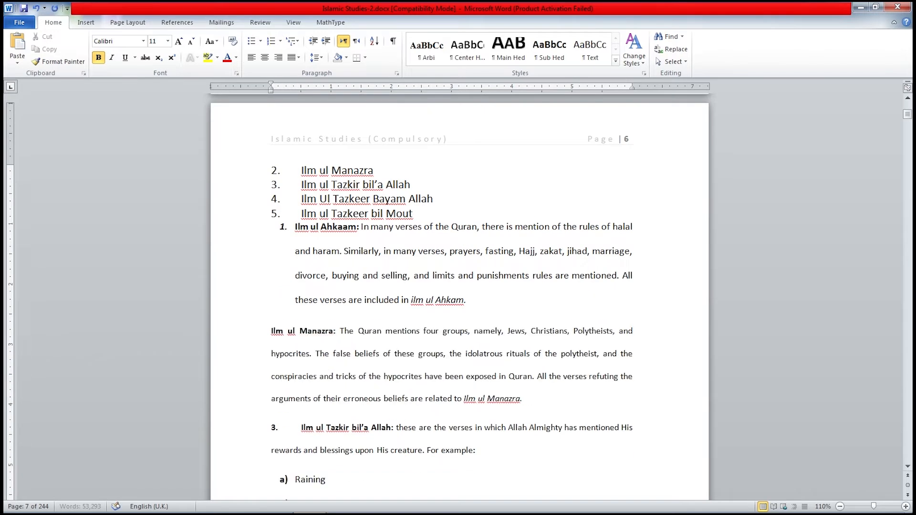
type("2.")
key("Tab")
key("ctrl+z")
Step: Replace the automatic number of the Ilm ul Ahkaam definition with a typed "1." and a tab
key("BackSpace")
key("BackSpace")
key("BackSpace")
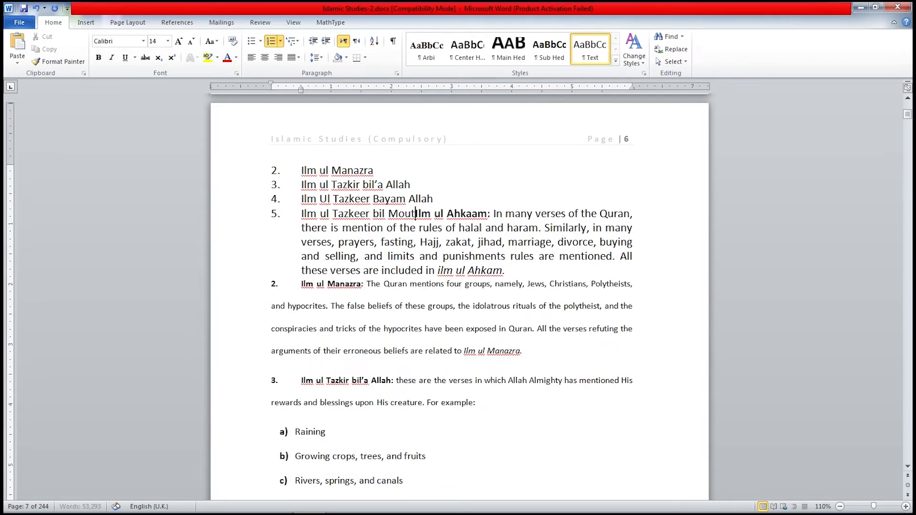
key("ctrl+z")
type("1.")
key("Tab")
key("ctrl+z")
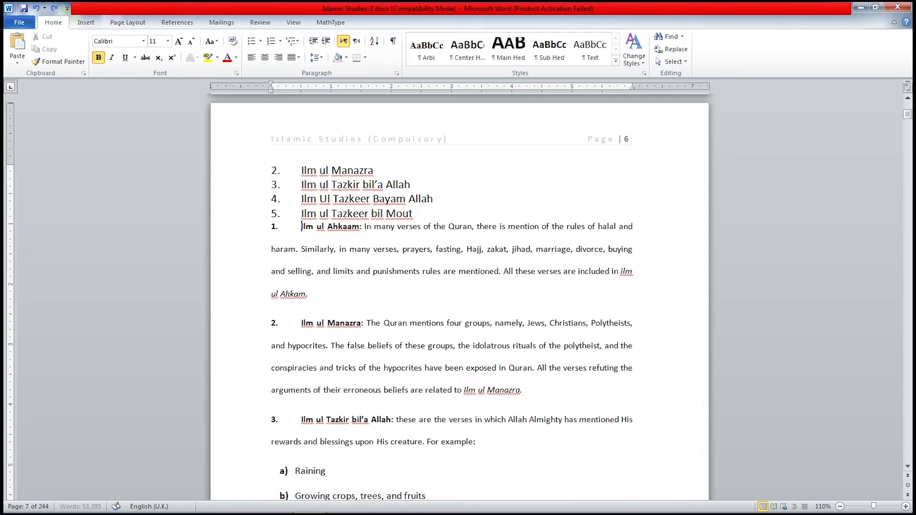
Step: Apply the Text style to definition paragraphs 1 to 3, from Ilm ul Ahkaam to Ilm ul Tazkir bil'a Allah
scroll(369, 297, "down", 4)
left_click(368, 297, "shift")
key("ctrl+t")
key("alt+t")
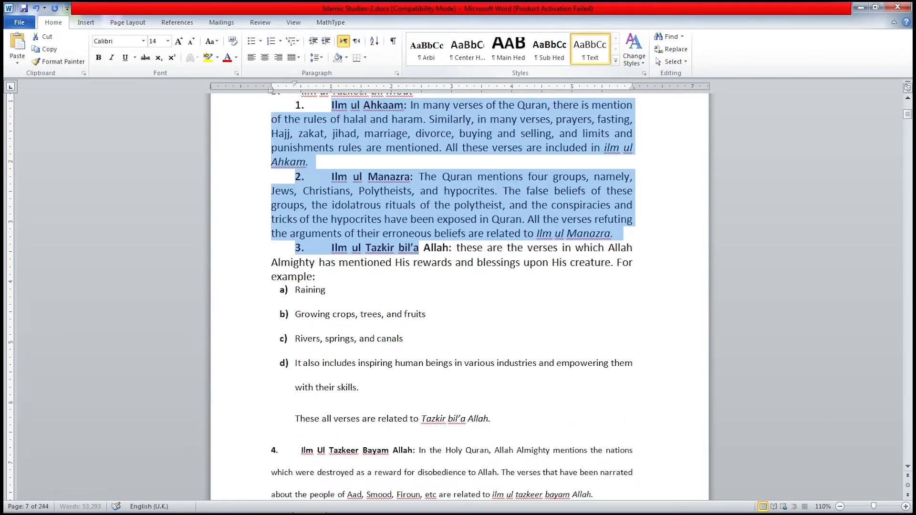
Step: Remove the first-line indents from definition paragraphs 1 to 3 and give them a hanging indent
key("Left")
scroll(368, 296, "up", 4)
key("Home")
key("BackSpace")
key("Down")
key("Down")
key("Down")
key("Down")
key("Down")
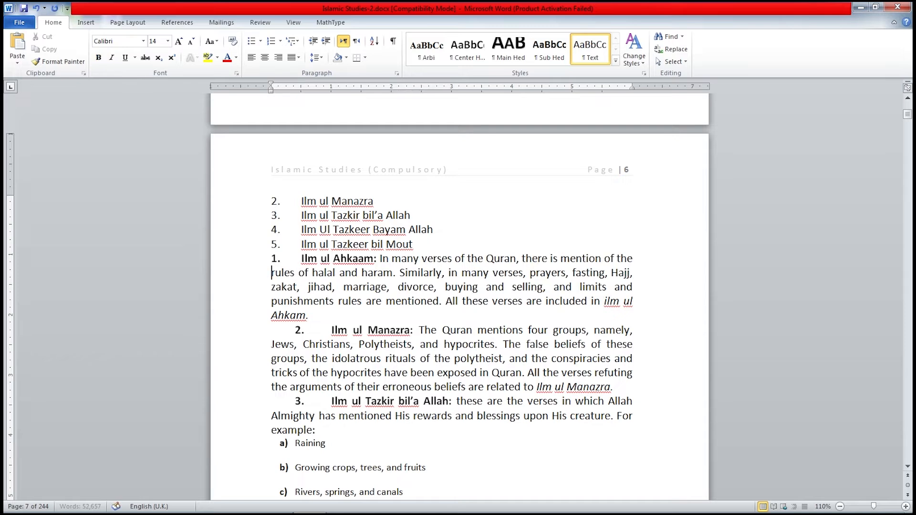
key("BackSpace")
key("Down")
key("Down")
key("Down")
key("Down")
key("Down")
key("BackSpace")
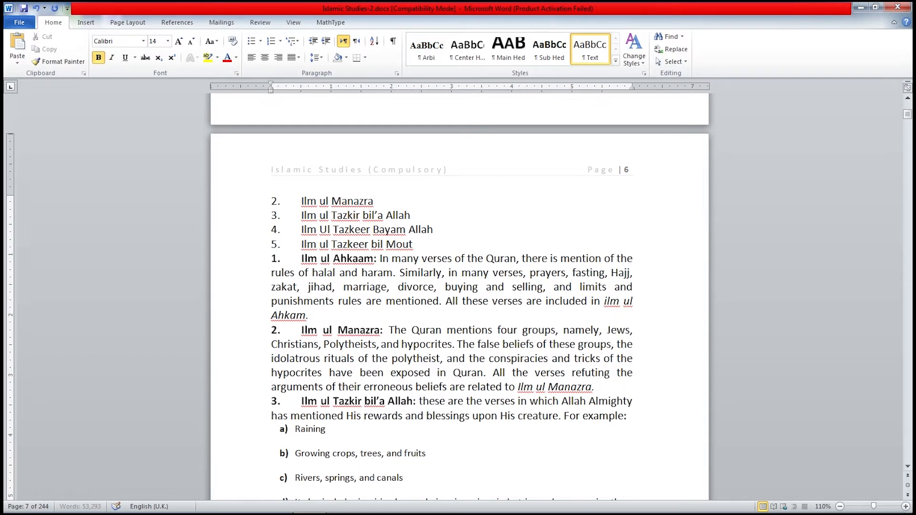
left_click_drag(352, 272, 353, 416)
key("ctrl+t")
Step: Apply the Text style to definition paragraphs 4 and 5
scroll(353, 416, "down", 6)
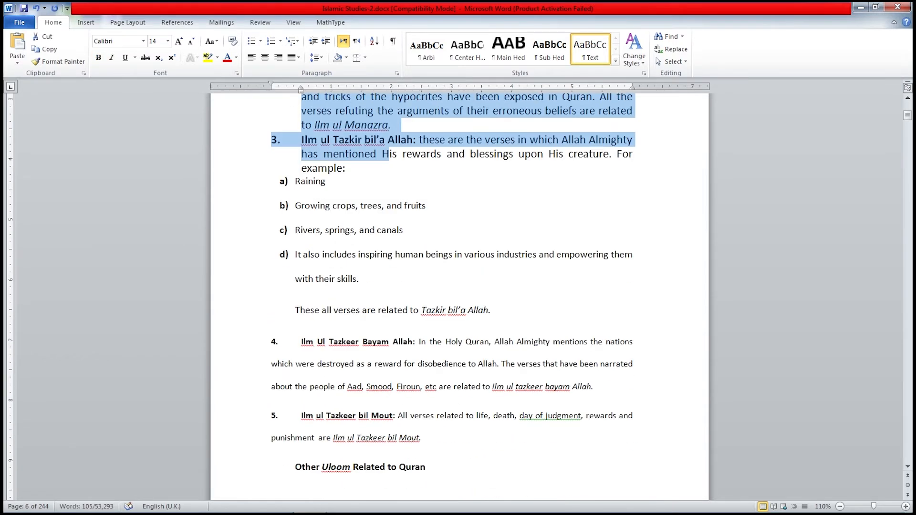
scroll(334, 305, "down", 2)
left_click(325, 280)
left_click_drag(325, 281, 334, 376)
left_click(591, 49)
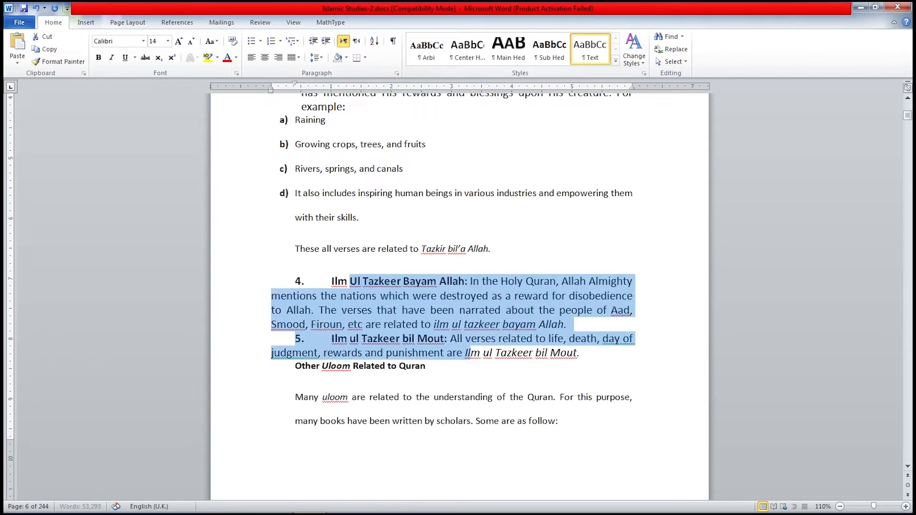
Step: Remove the first-line indents from definition paragraphs 4 and 5 and give them a hanging indent
left_click(296, 282)
key("BackSpace")
left_click(295, 339)
key("BackSpace")
left_click_drag(340, 310, 380, 339)
key("ctrl+t")
Step: Apply the Text style to the sentence "These all verses are related to Tazkir bil'a Allah."
scroll(380, 339, "up", 2)
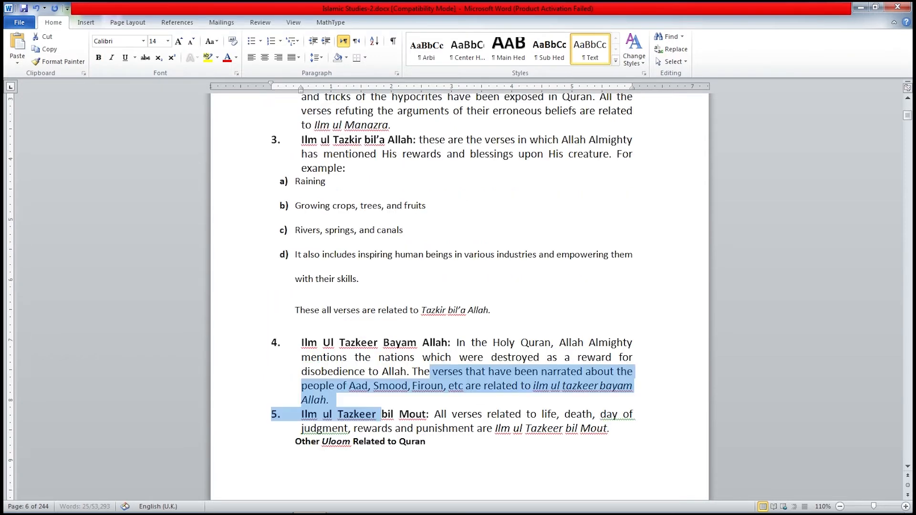
left_click(300, 310)
left_click(590, 49)
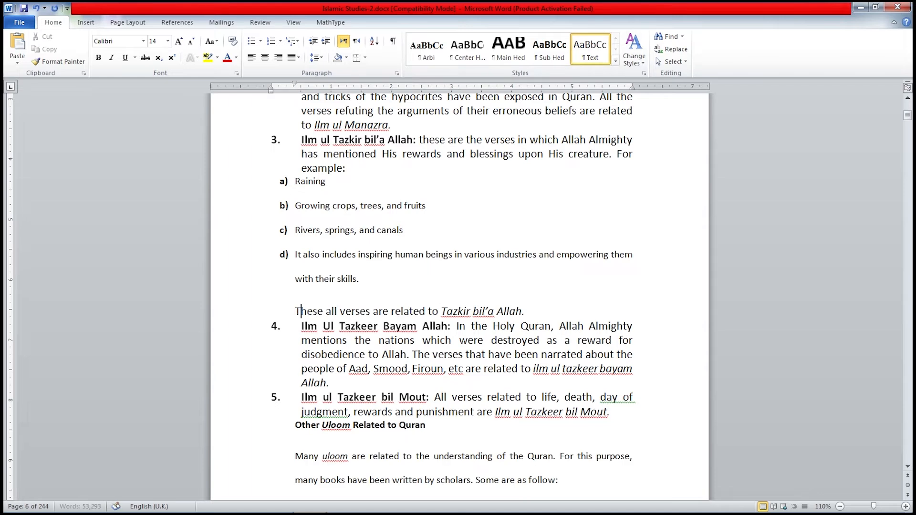
Step: Remove the automatic lettering from the four examples under definition 3 and apply the Text style to them
left_click_drag(306, 181, 322, 261)
left_click(296, 181)
key("BackSpace")
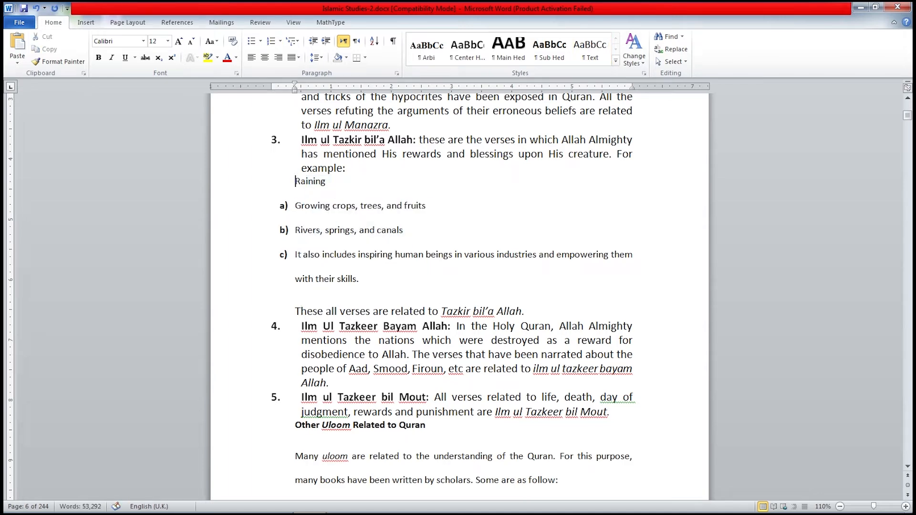
left_click_drag(295, 181, 334, 261)
left_click(590, 49)
Step: Reset the indent of the "Raining" line so it aligns with the text of definition 3
left_click(295, 183)
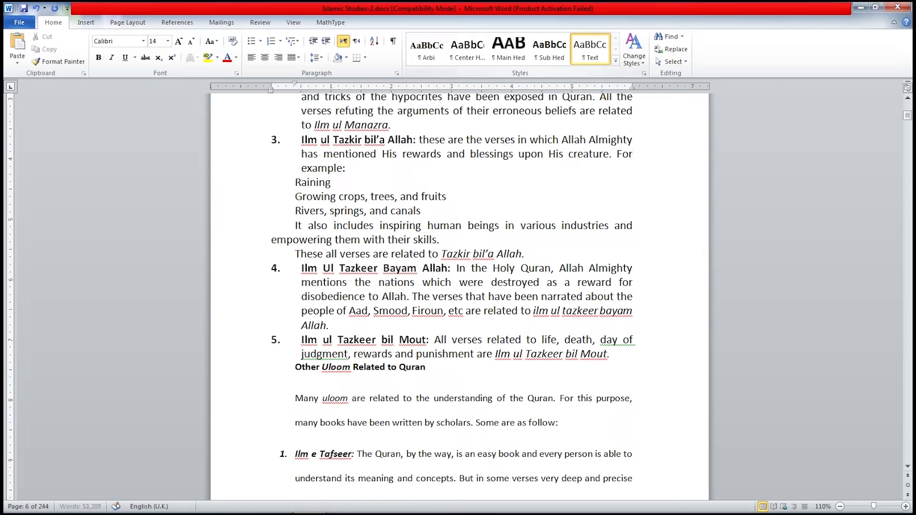
scroll(452, 236, "up", 3)
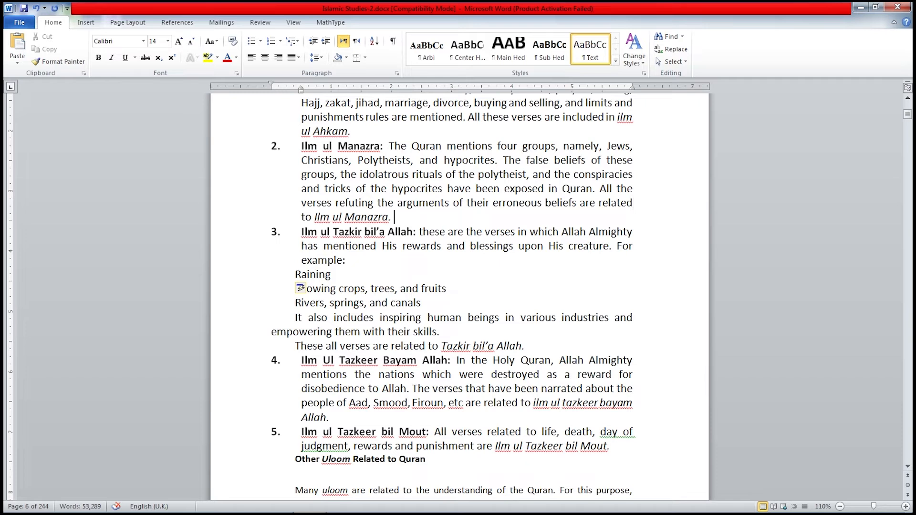
left_click(447, 289)
key("BackSpace")
key("BackSpace")
key("Return")
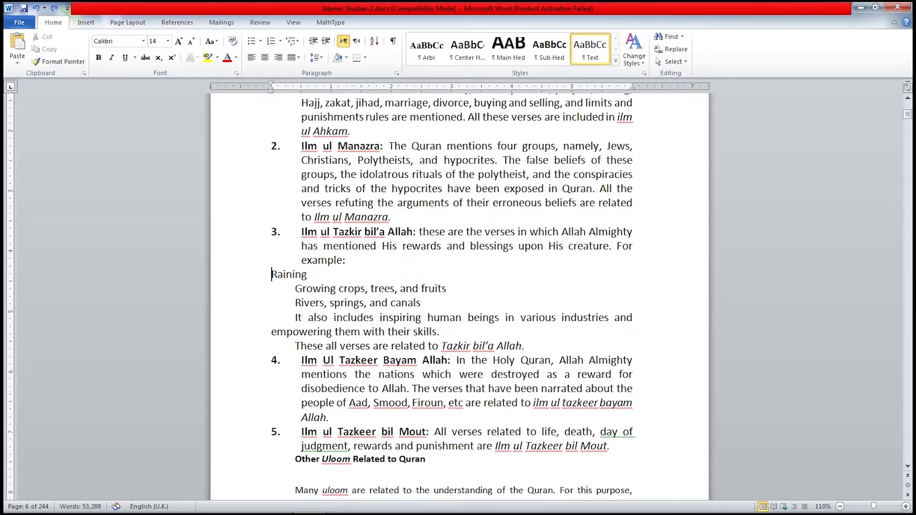
key("Tab")
key("Tab")
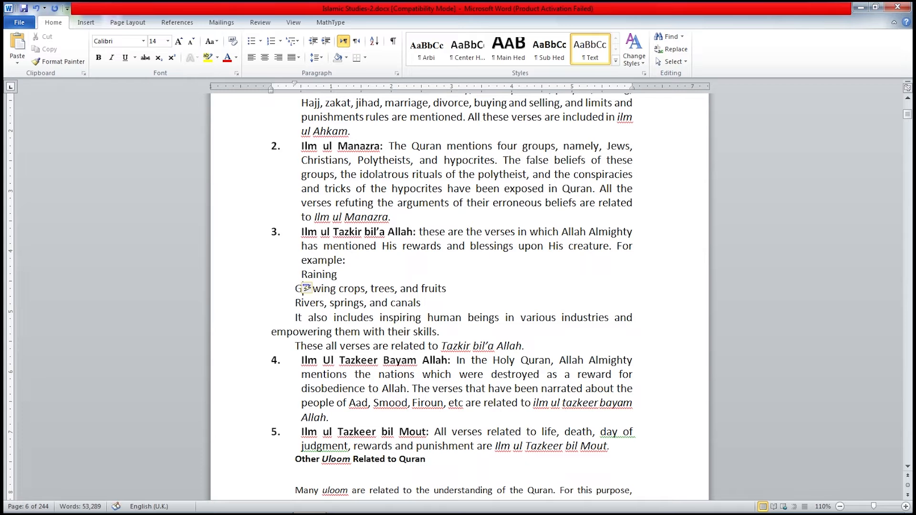
Step: Indent the first lines of the other three examples to align with "Raining"
key("Down")
key("Tab")
key("Down")
key("Tab")
key("Down")
key("Tab")
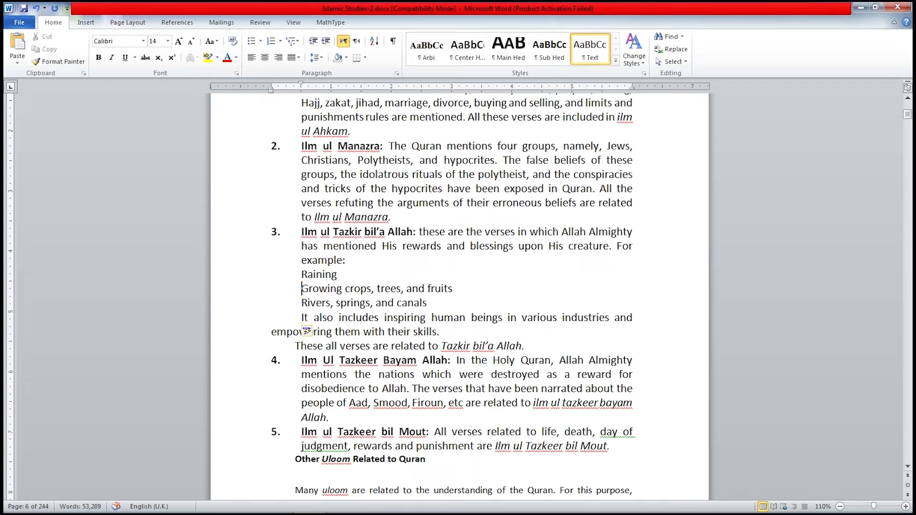
Step: Label "Raining" as (a) and bring "Growing crops, trees, and fruits" onto the same line after tabs, labelled (b)
type("(a)")
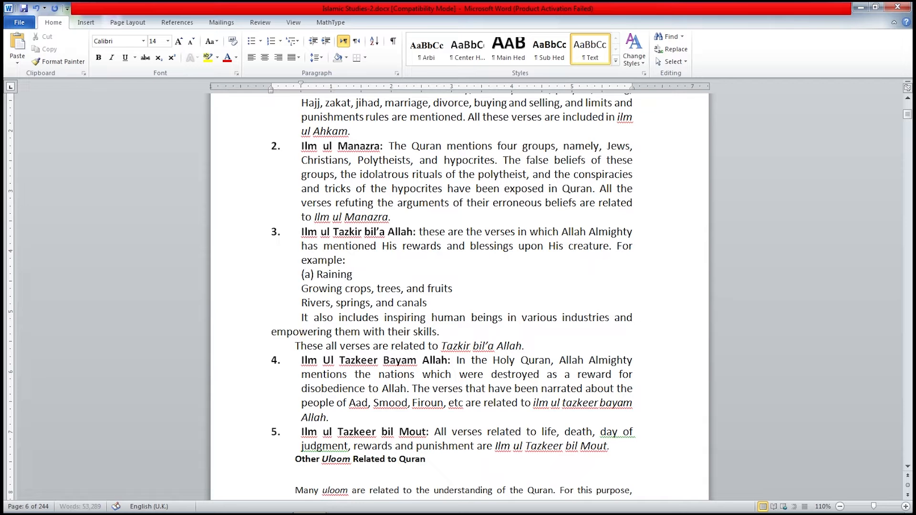
key("End")
key("Delete")
key("Tab")
key("Tab")
key("Tab")
type("(b)")
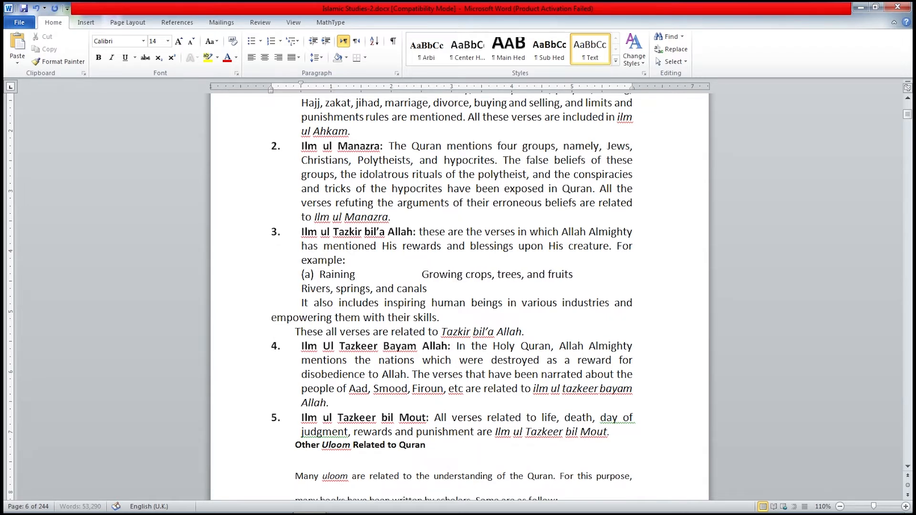
Step: Label the "Rivers, springs, and canals" line as (c) and the "It also includes inspiring human beings" line as (d)
key("Down")
key("Home")
type("(c)")
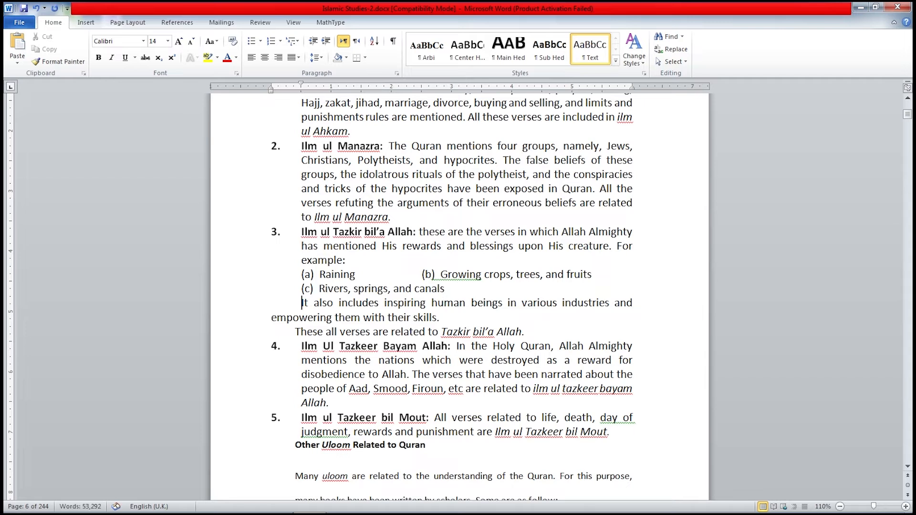
key("Down")
key("Home")
type("(d)")
Step: Set a left tab stop at about 0.25 inch for lines (a) to (d) and remove the (a) line's first-line indent
key("Home")
key("BackSpace")
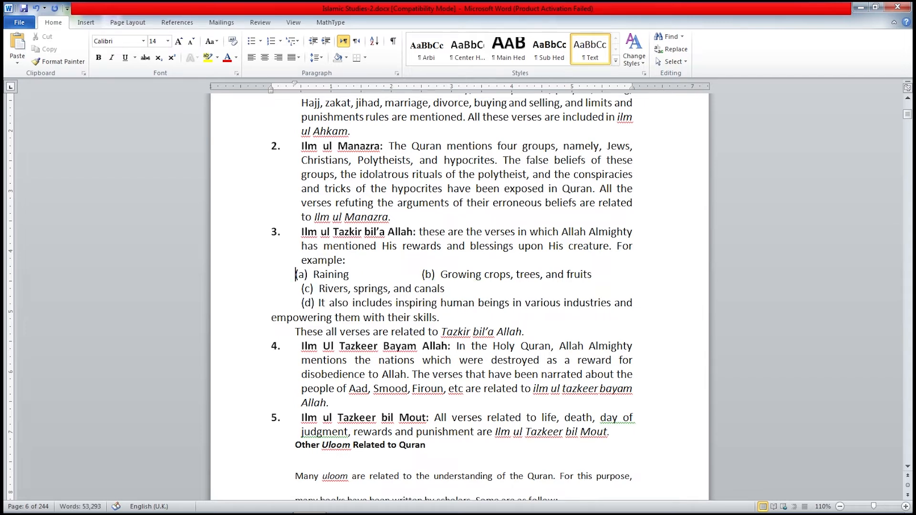
key("ctrl+z")
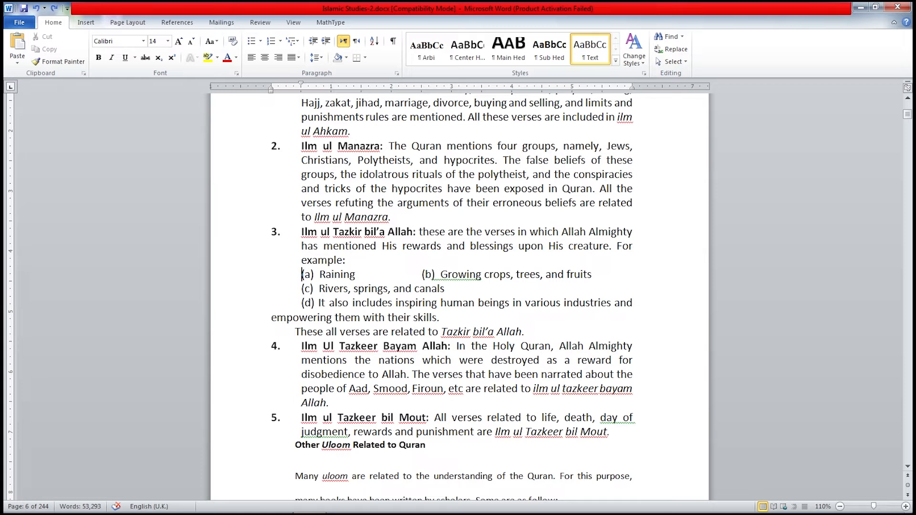
key("BackSpace")
left_click_drag(295, 274, 326, 317)
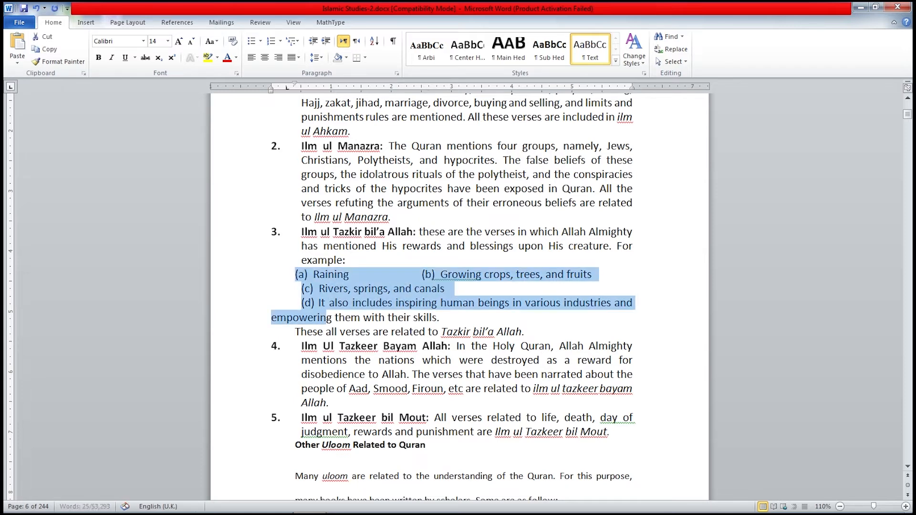
left_click(295, 274)
key("BackSpace")
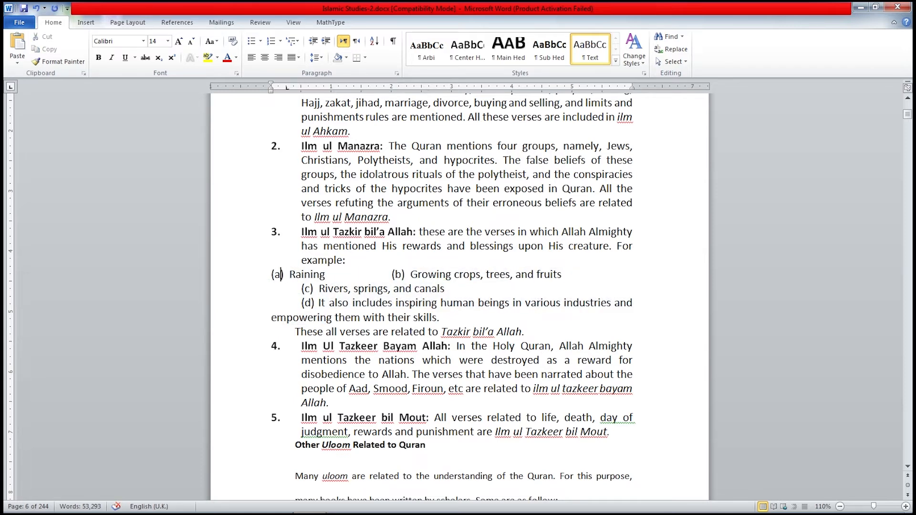
Step: Tab the (a) label to the new tab stop and align "Raining" with the text of definition 3
key("Left")
key("Left")
key("Tab")
key("Right")
key("Right")
key("Right")
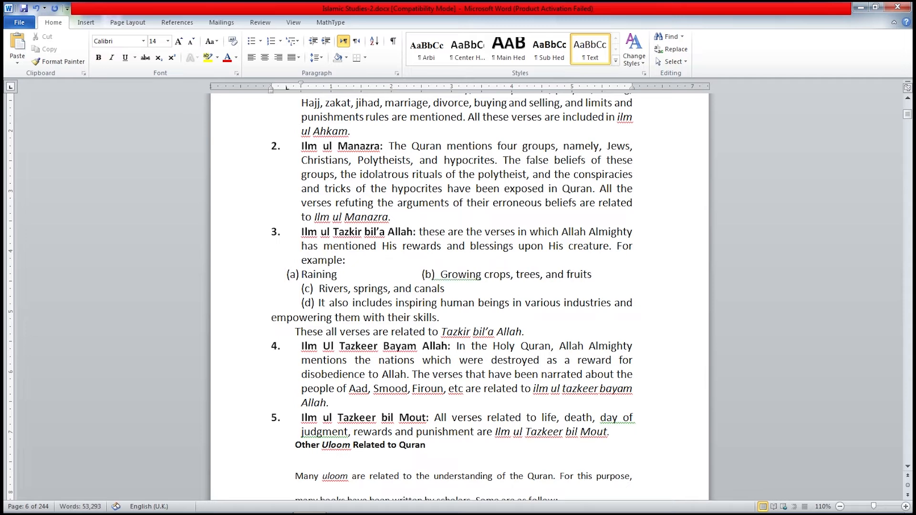
Step: Move the (b) item onto its own line and align its label and text with the (a) item above
left_click(422, 275)
key("Return")
key("Tab")
key("Right")
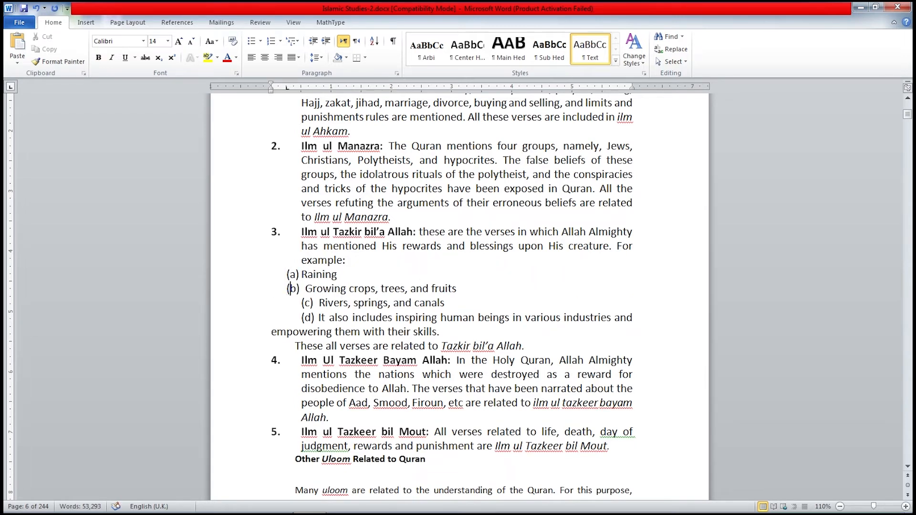
key("Delete")
Step: Tab the (c) label to the same tab stop and align "Rivers, springs, and canals" with the item text above
key("Down")
key("BackSpace")
key("Tab")
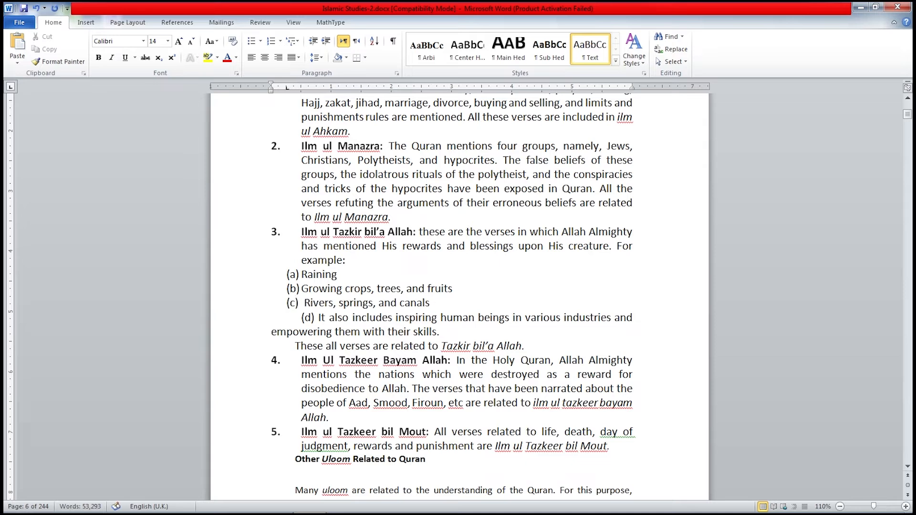
key("Delete")
Step: Tab the (d) label and its text to match items (a) to (c), with a hanging indent for the wrapped line
key("Down")
key("BackSpace")
key("Tab")
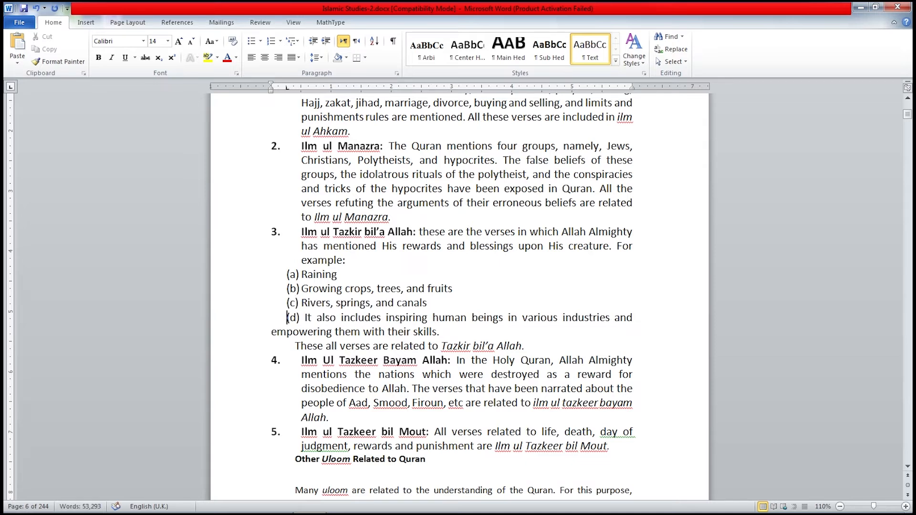
key("Delete")
key("Tab")
key("ctrl+t")
key("ctrl+t")
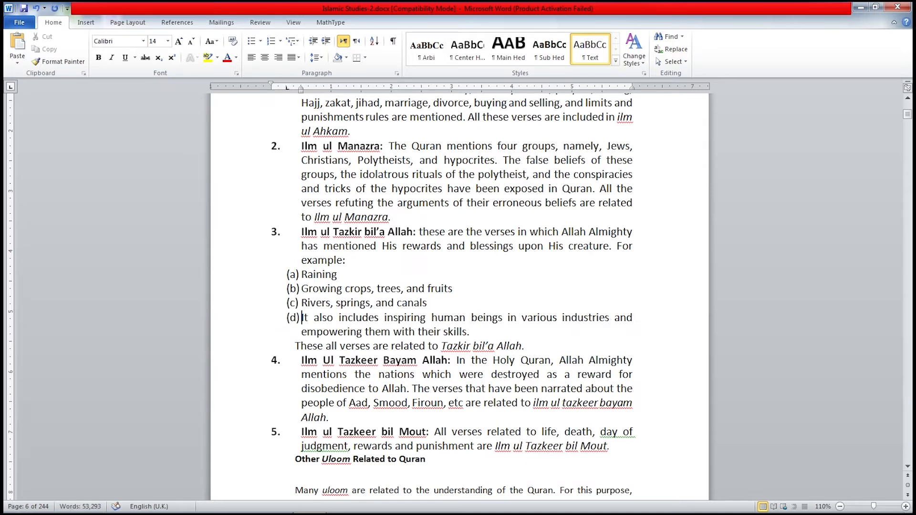
Step: Tab the line "These all verses are related to Tazkir bil'a Allah." in to align with the list text
scroll(460, 297, "down", 2)
key("Down")
key("Down")
key("Home")
key("Tab")
Step: Apply the Text style to the "Many uloom are related to the understanding of the Quran" paragraph
scroll(459, 297, "down", 2)
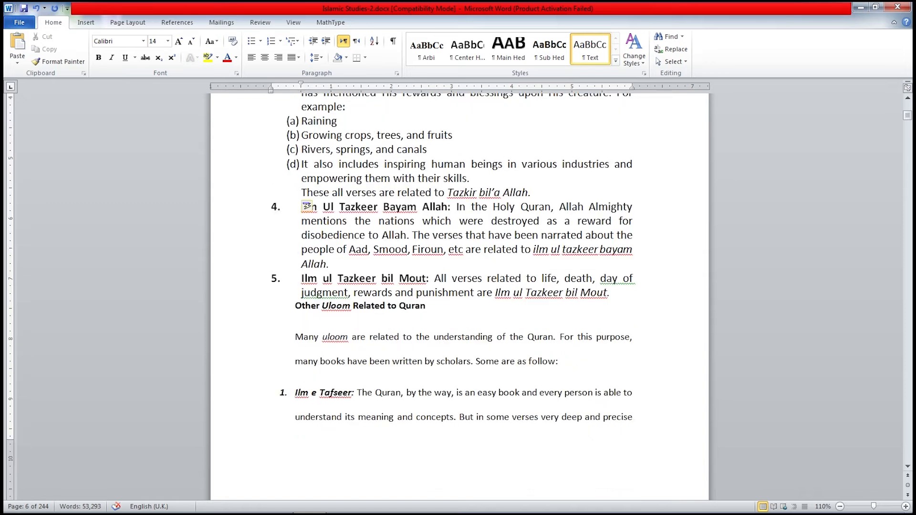
left_click(374, 337)
left_click(590, 49)
left_click(375, 305)
key("Delete")
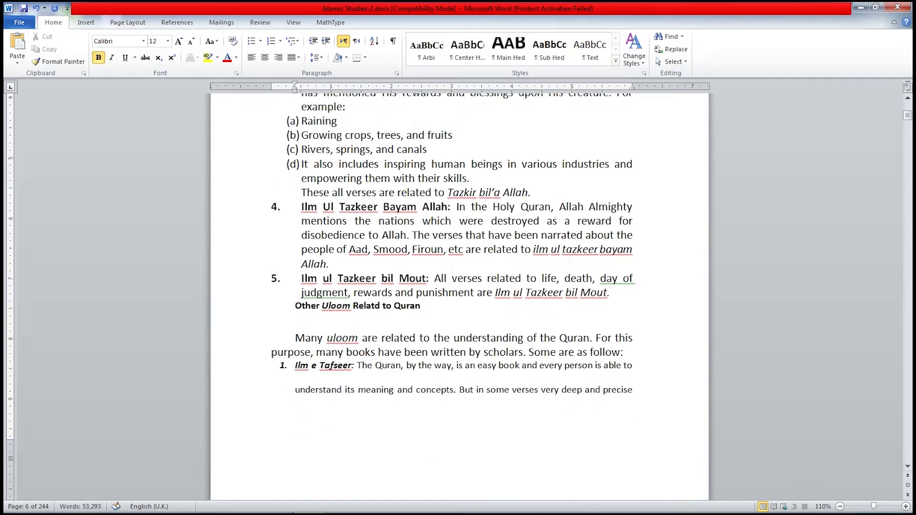
key("ctrl+z")
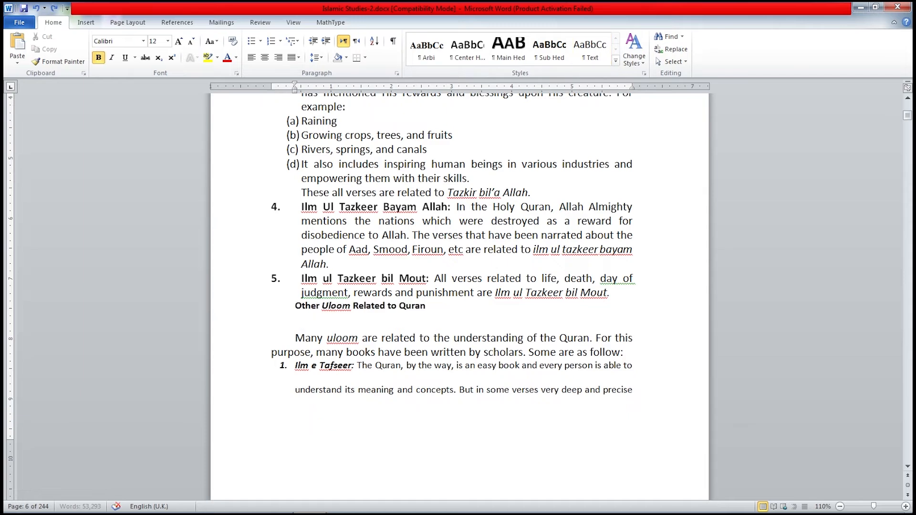
left_click(482, 279)
left_click(590, 49)
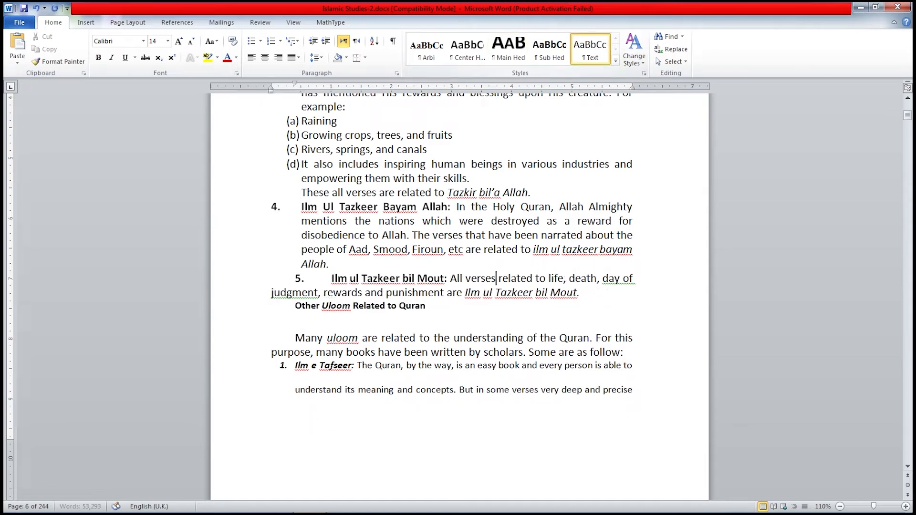
key("ctrl+t")
Step: Apply the Text style and bold to "Other Uloom Related to Quran" and tab it and the following paragraph's first line to the list text
left_click_drag(429, 306, 295, 307)
left_click(590, 49)
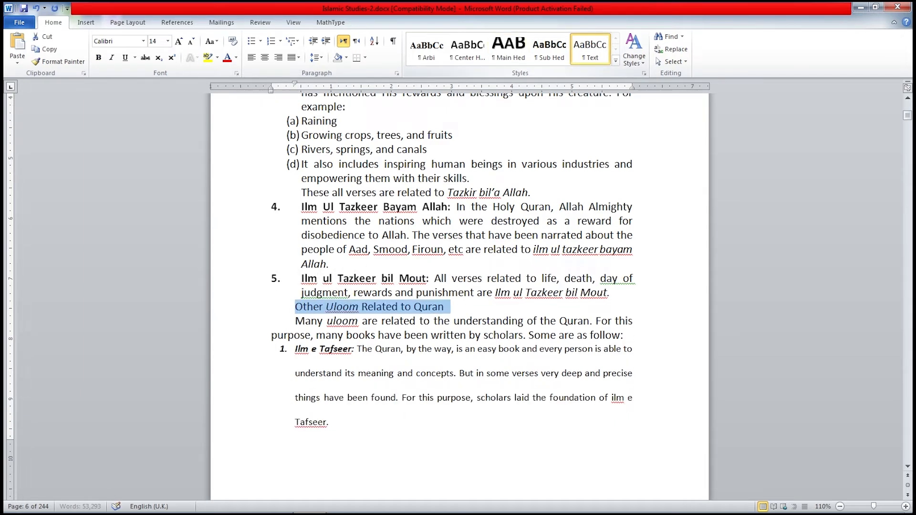
key("ctrl+b")
left_click(451, 279)
left_click(295, 307)
key("Tab")
left_click(295, 321)
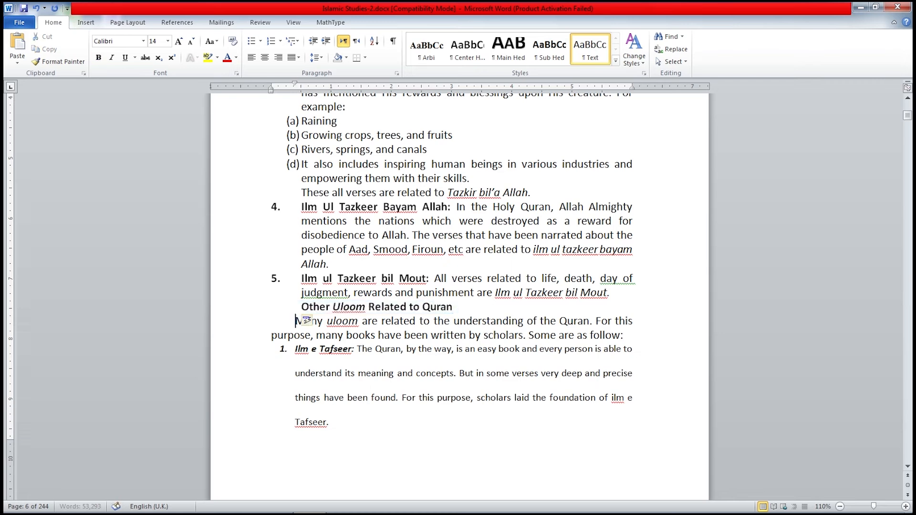
key("Tab")
Step: Apply the Text style to the list items from "Ilm e Tafseer" through "Ilm e Nasikh and Mansookh"
scroll(459, 296, "down", 3)
left_click(295, 256)
scroll(459, 296, "down", 15)
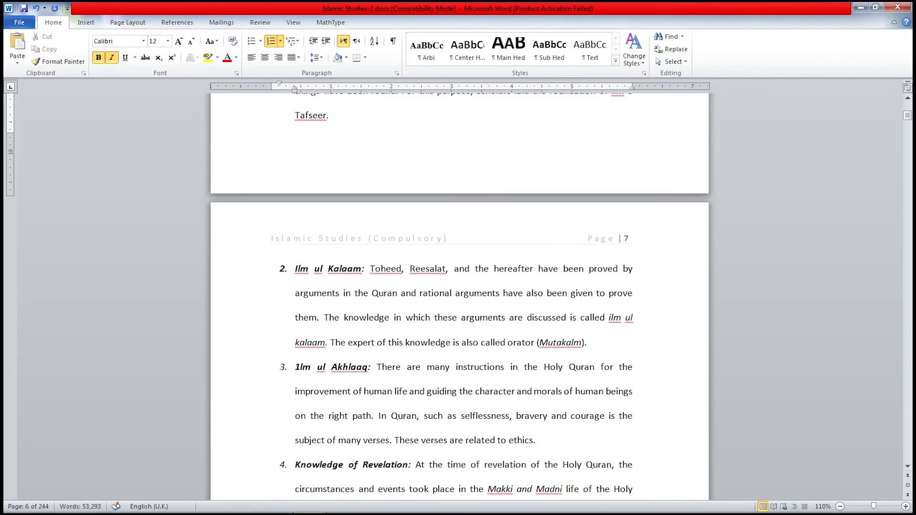
scroll(358, 288, "down", 10)
scroll(358, 289, "up", 5)
left_click(358, 288, "shift")
scroll(358, 288, "up", 20)
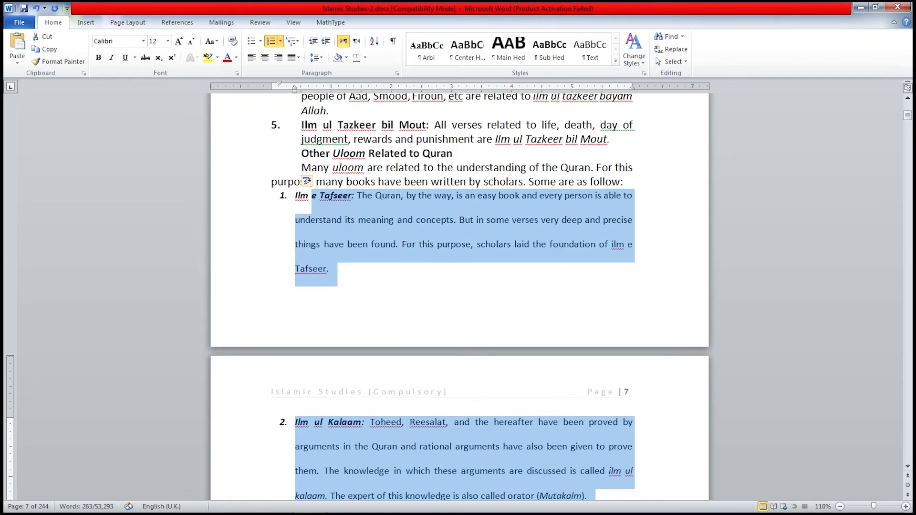
scroll(460, 296, "down", 15)
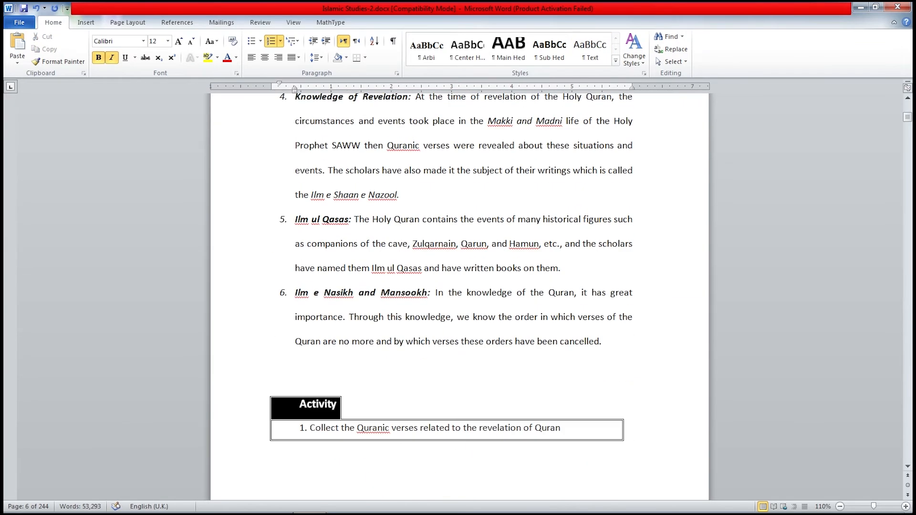
left_click(590, 47)
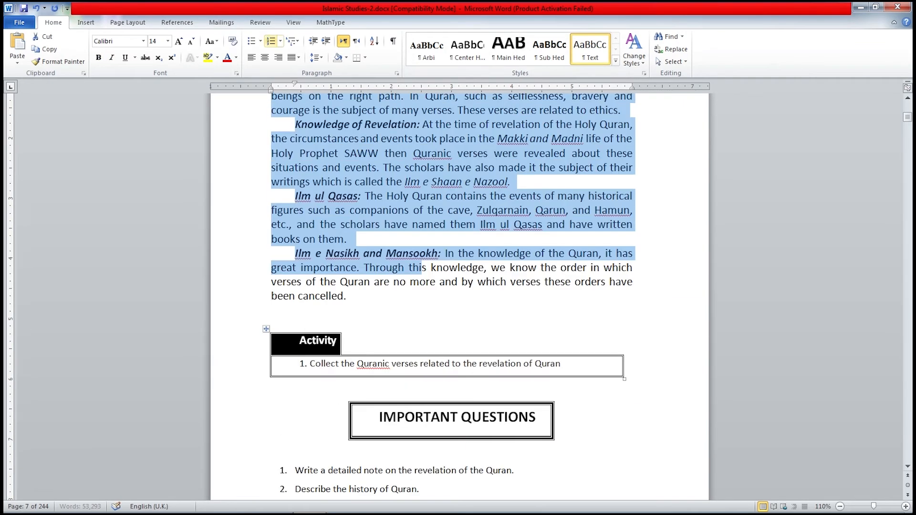
Step: Number these six items 1 to 6, with the numbers at the left margin and a 0.5-inch hanging indent
left_click(280, 42)
left_click(290, 188)
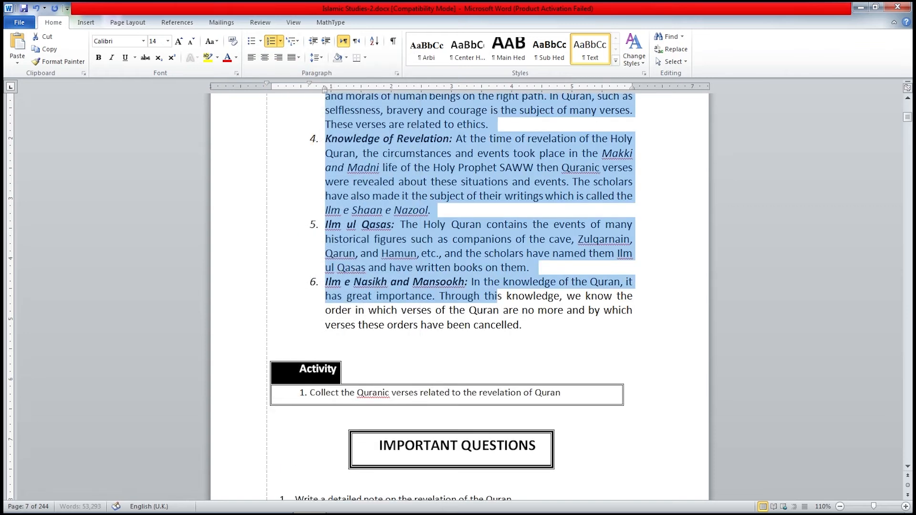
left_click_drag(325, 89, 300, 89)
scroll(460, 296, "up", 20)
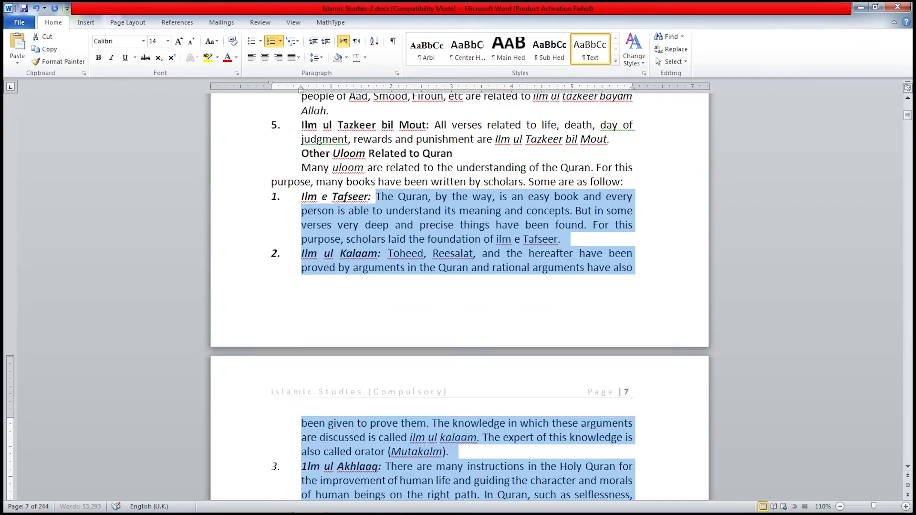
scroll(459, 295, "down", 3)
left_click(302, 260)
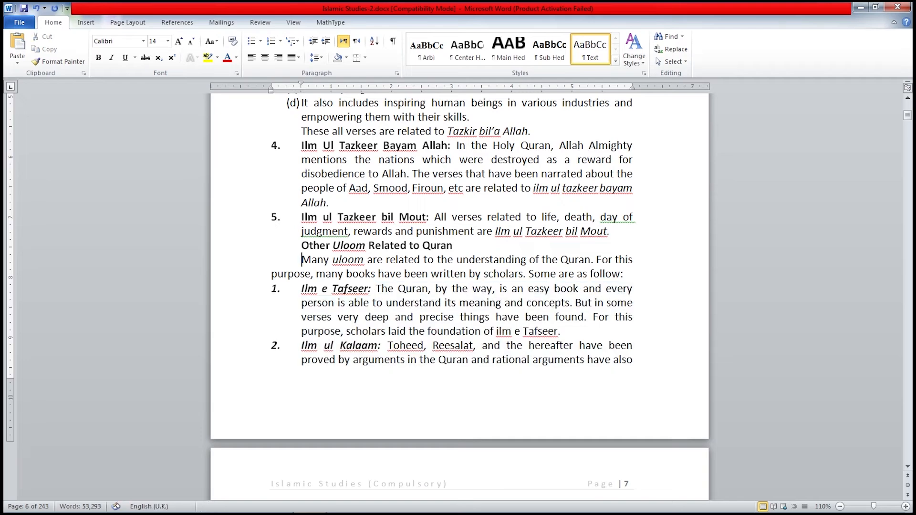
Step: Apply the Sub Hed style to the section headings on pages 2 and 3, starting with the left-hand "Revelation of the Quran"
scroll(460, 296, "down", 14)
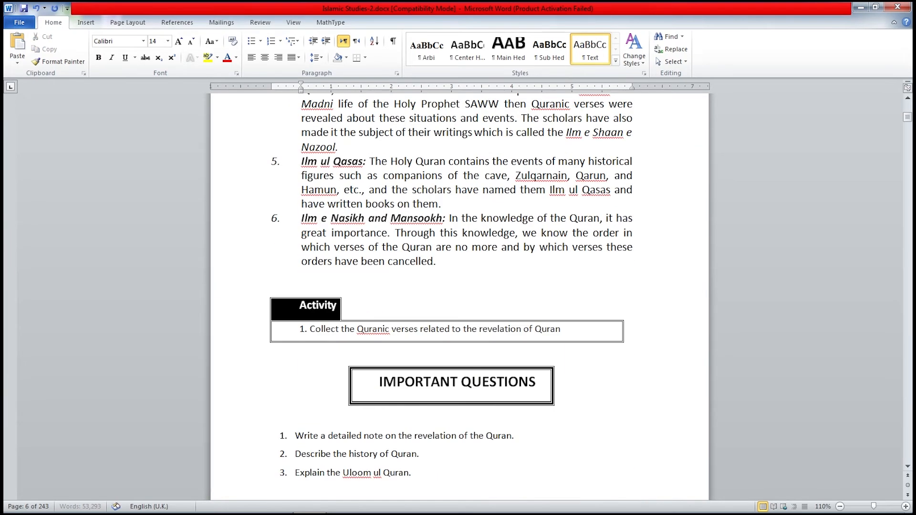
scroll(459, 296, "up", 8)
scroll(459, 296, "up", 15)
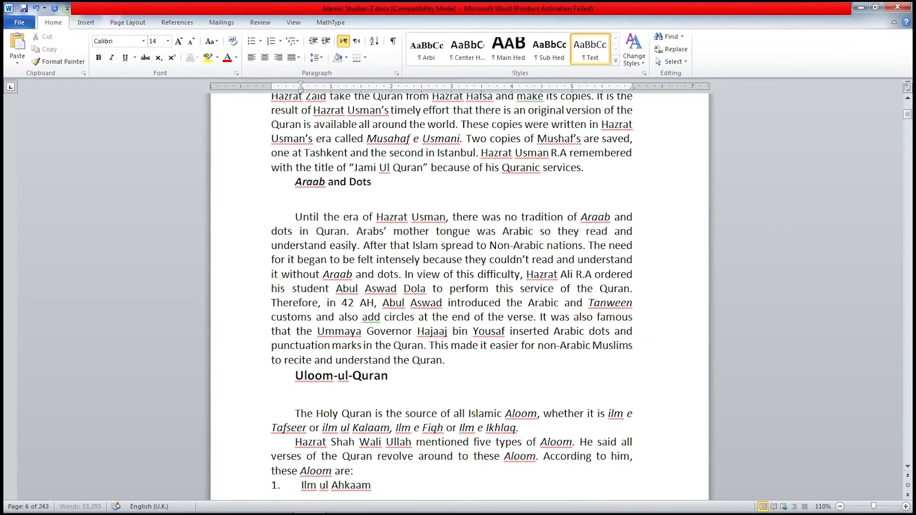
scroll(459, 296, "up", 20)
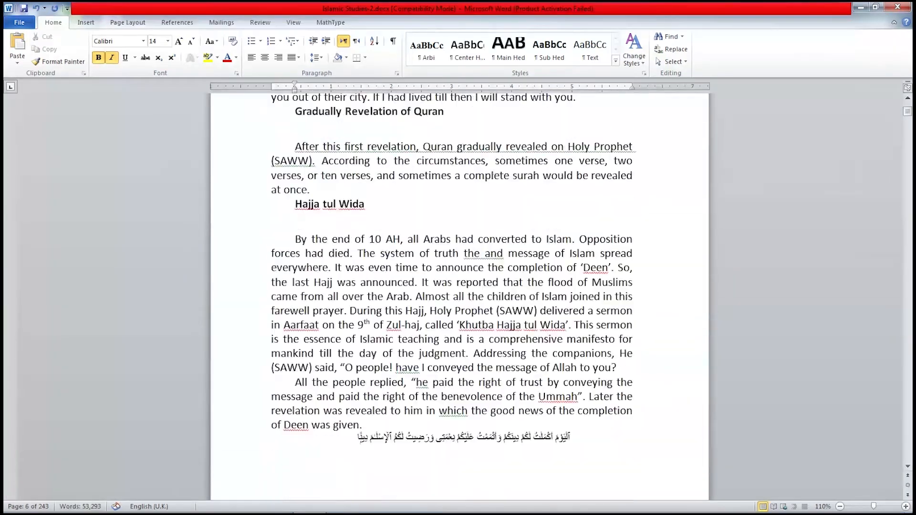
scroll(459, 296, "up", 8)
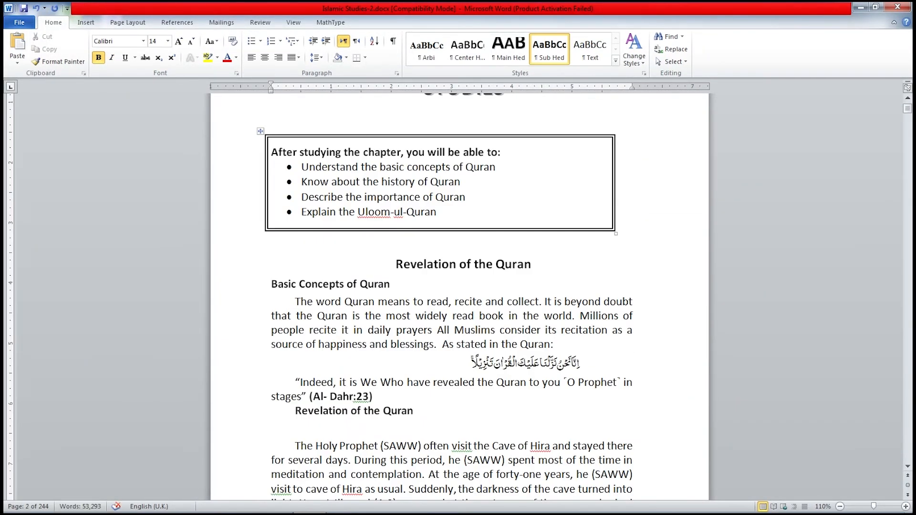
left_click(525, 363)
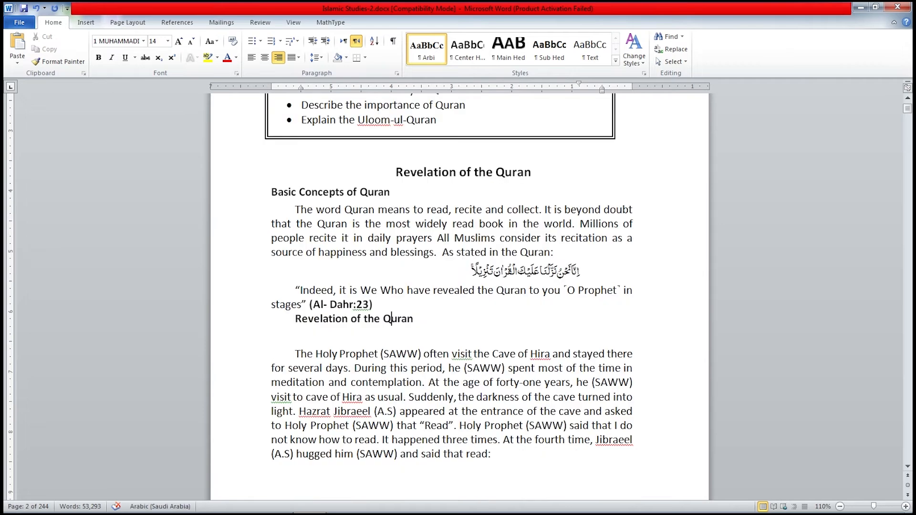
scroll(459, 296, "down", 13)
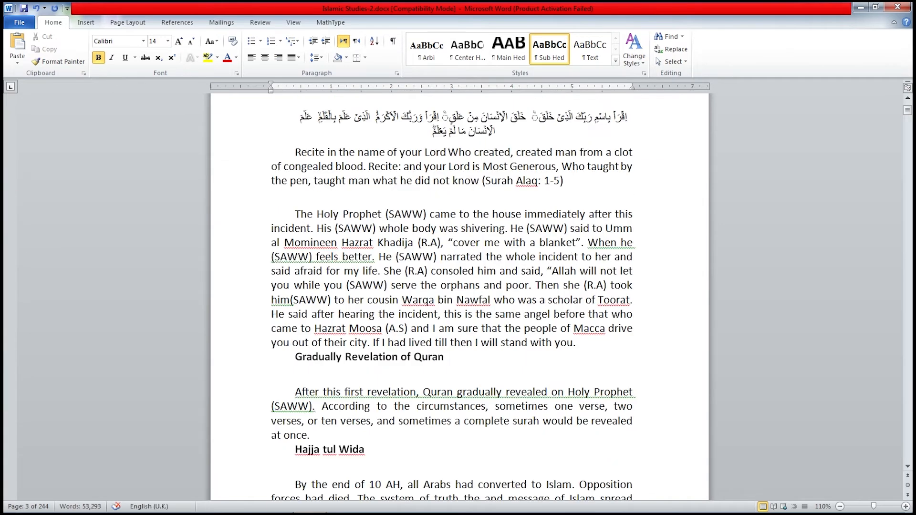
scroll(459, 295, "down", 4)
scroll(327, 250, "down", 8)
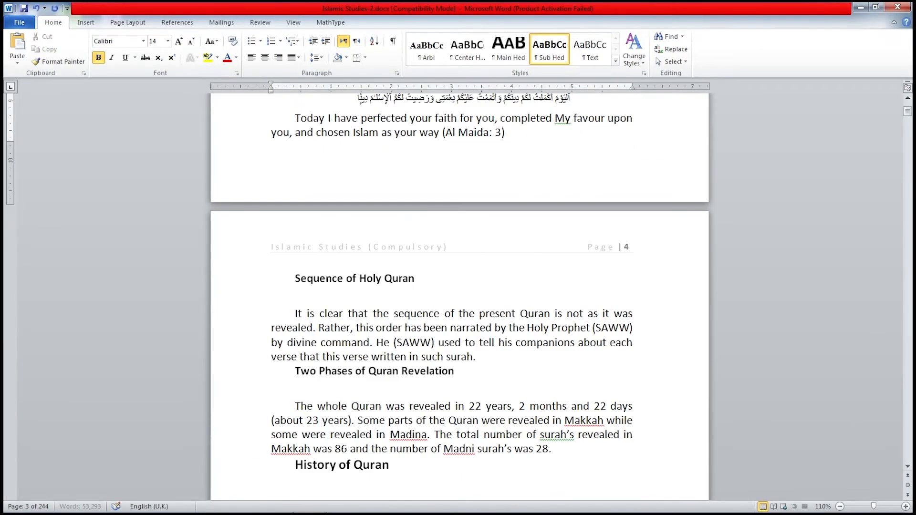
Step: Apply the Sub Hed style to the headings on pages 4 and 5, from "Sequence of Holy Quran" through "Uloom-ul-Quran"
scroll(459, 296, "down", 3)
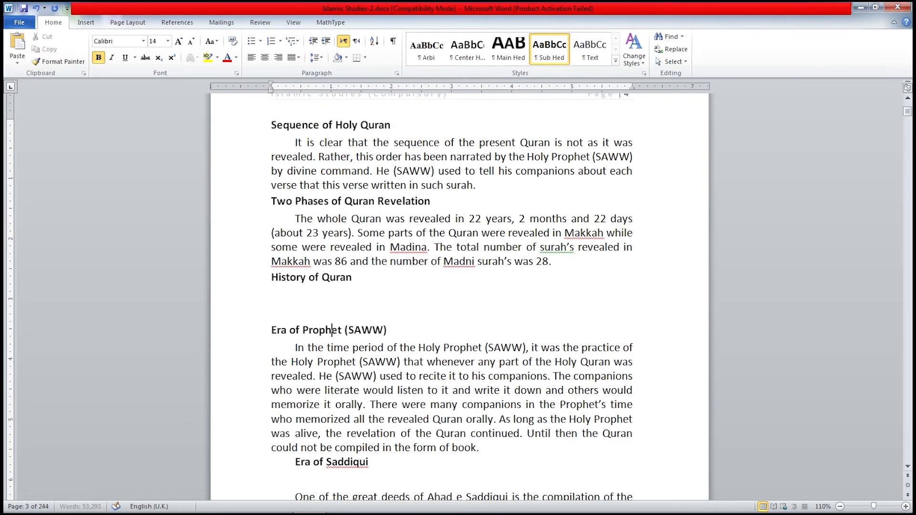
scroll(332, 329, "down", 14)
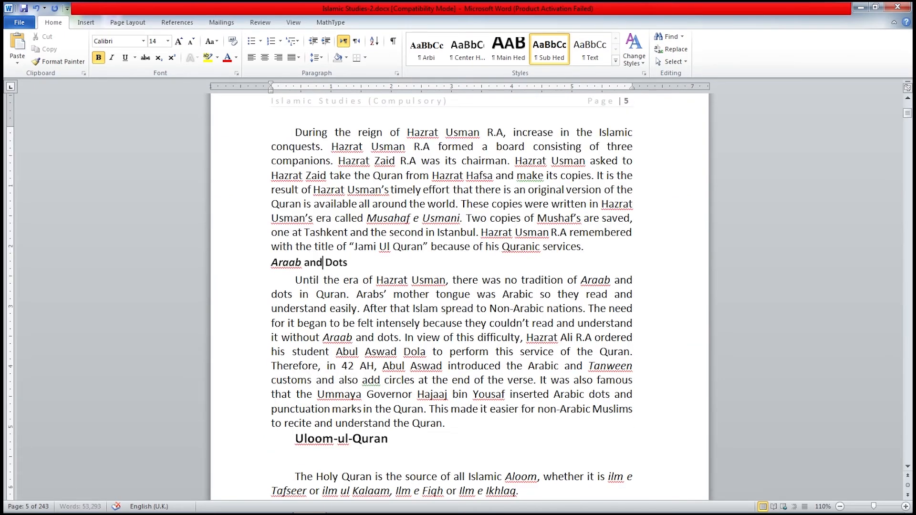
left_click(348, 439)
key("F4")
Step: Apply the Arbi style to the Arabic verse at the start of page 3 and set its direction to right-to-left
scroll(349, 334, "down", 7)
left_click(348, 334)
scroll(348, 333, "down", 6)
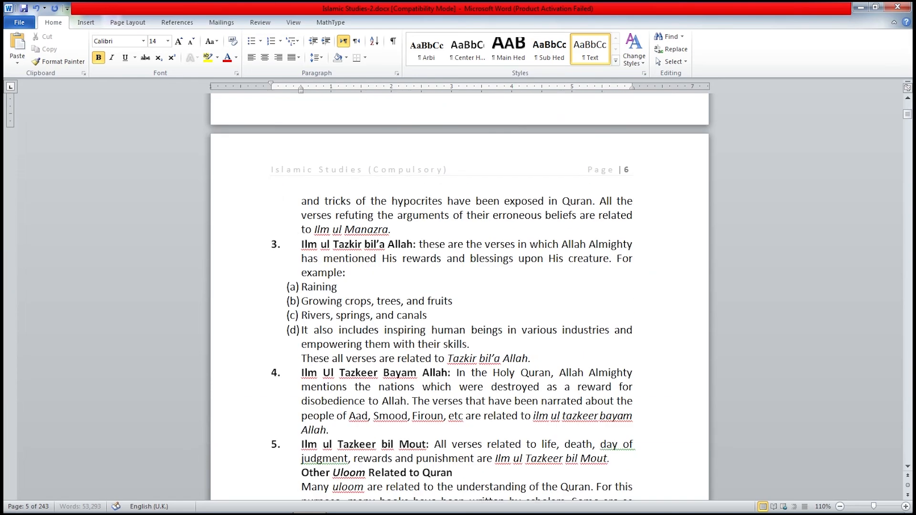
scroll(459, 296, "down", 11)
scroll(460, 296, "up", 18)
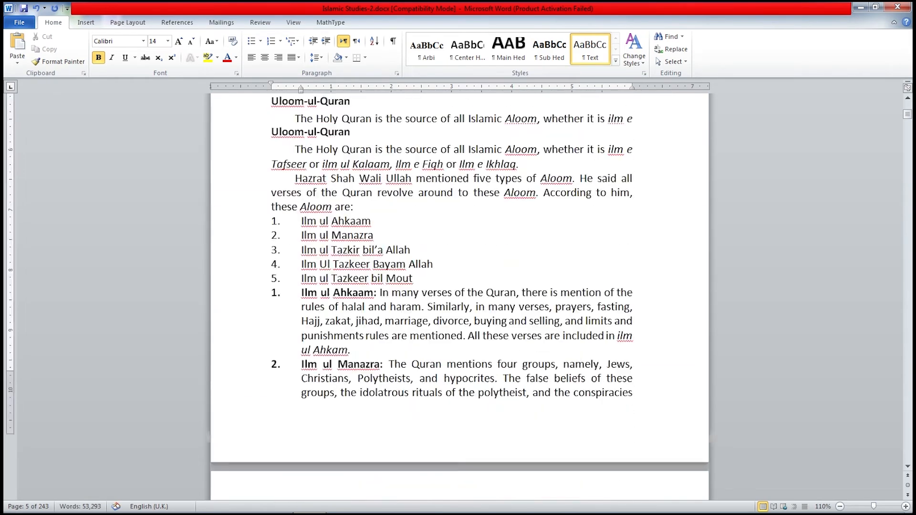
scroll(459, 296, "up", 20)
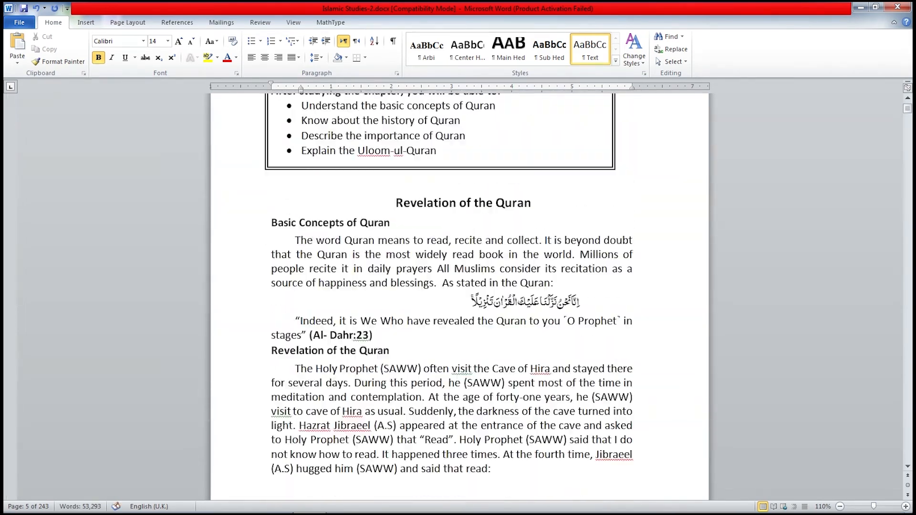
scroll(459, 296, "up", 2)
left_click(548, 363)
key("Page_Down")
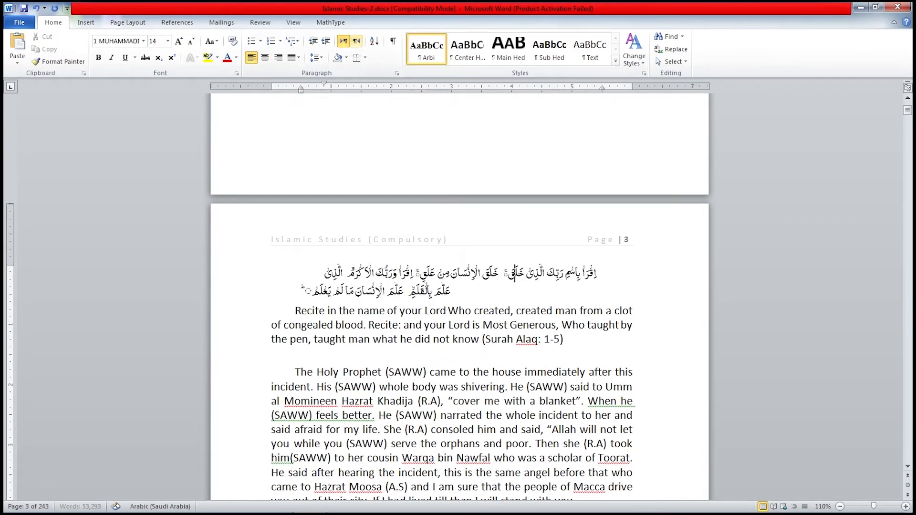
key("ctrl+shift")
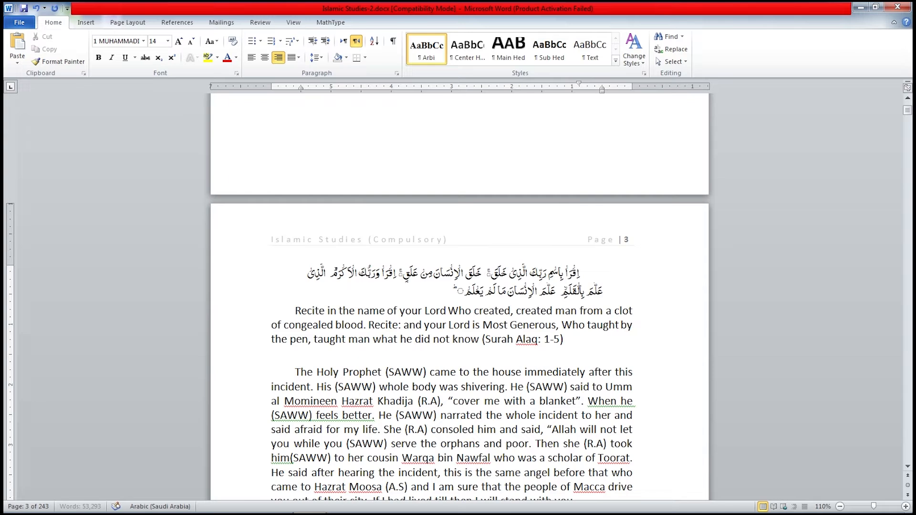
Step: Open the Arbi quick style for modification and accept its settings as they are
right_click(426, 42)
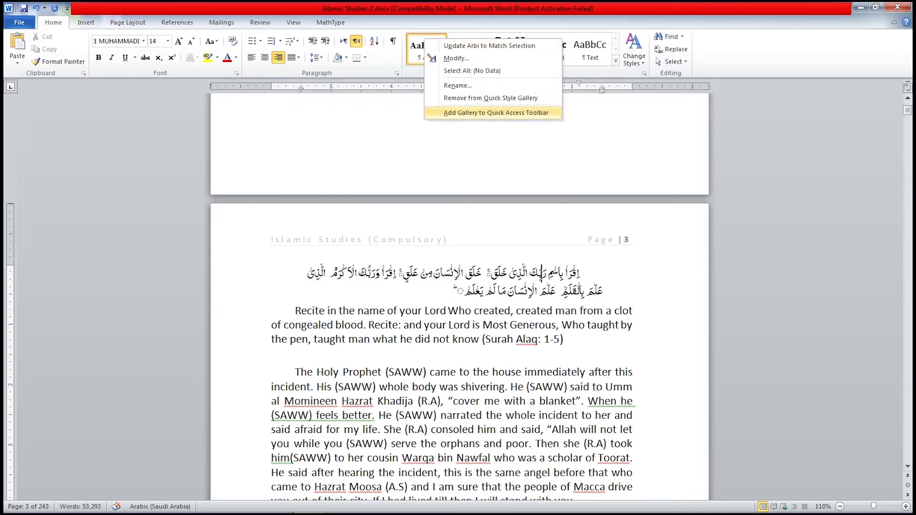
key("Up")
key("Up")
key("Up")
key("Up")
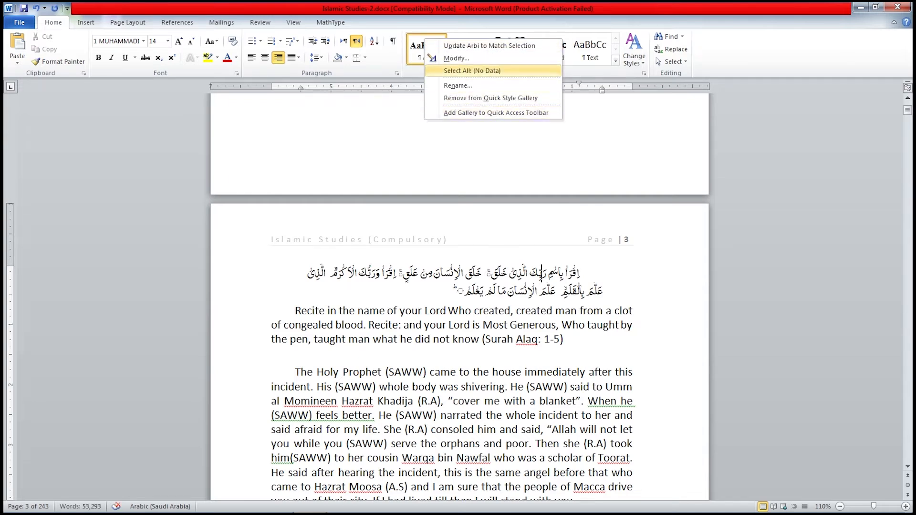
key("Return")
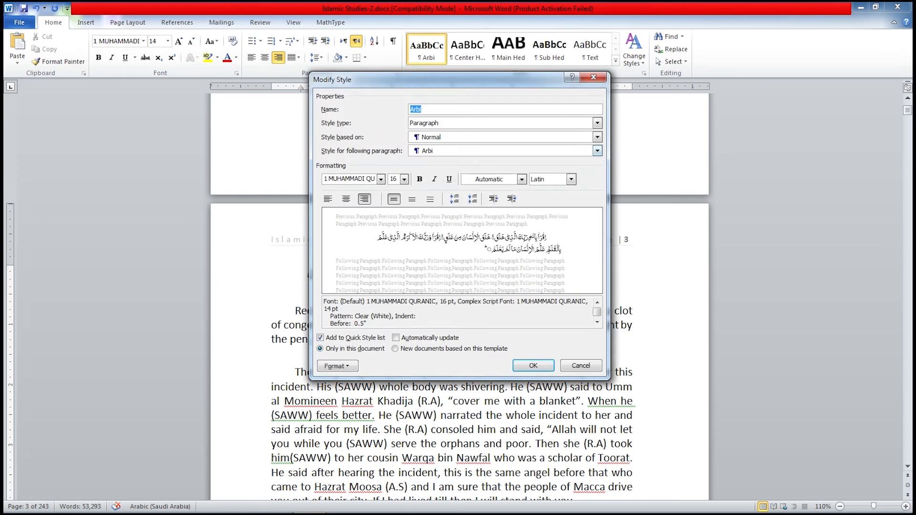
left_click(533, 365)
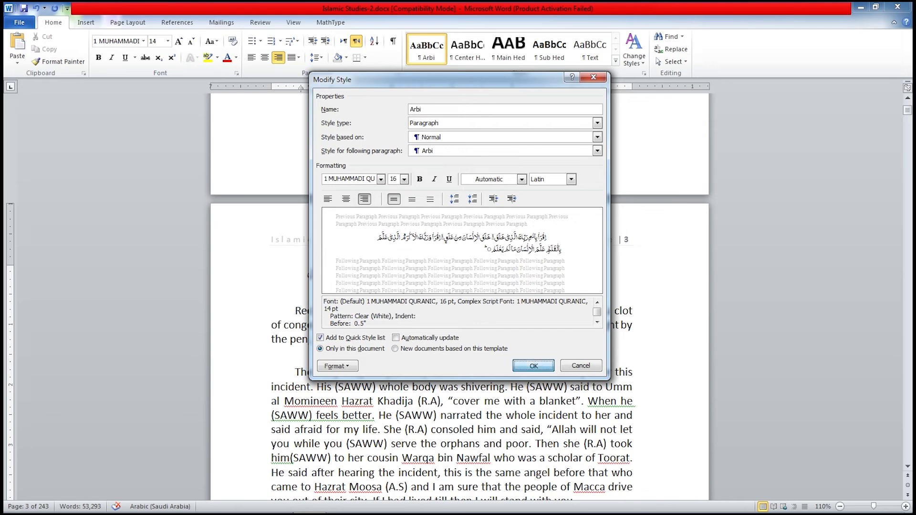
Step: Apply the Arbi style to the Arabic verse near the end of page 3
scroll(533, 365, "down", 12)
left_click(495, 225)
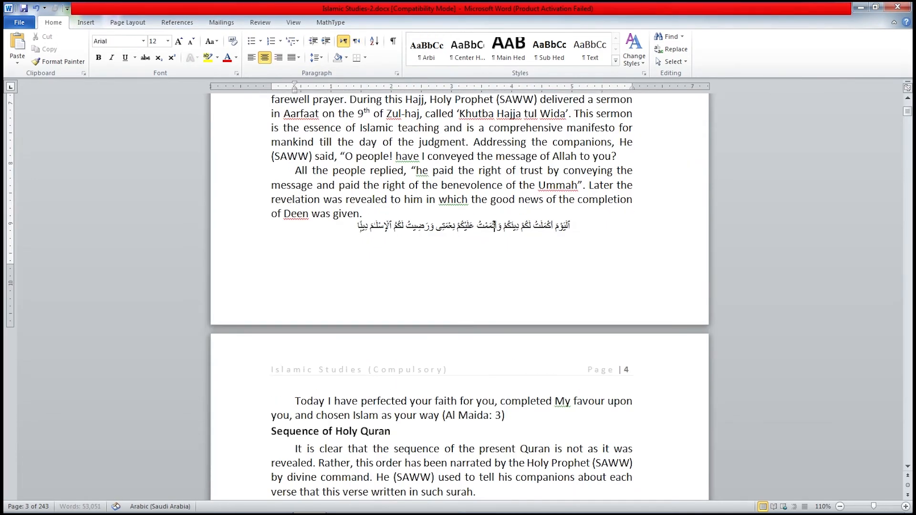
left_click(426, 49)
Step: Remove the blank paragraph below the Surah Alaq translation on page 3
scroll(460, 296, "down", 20)
scroll(459, 296, "down", 20)
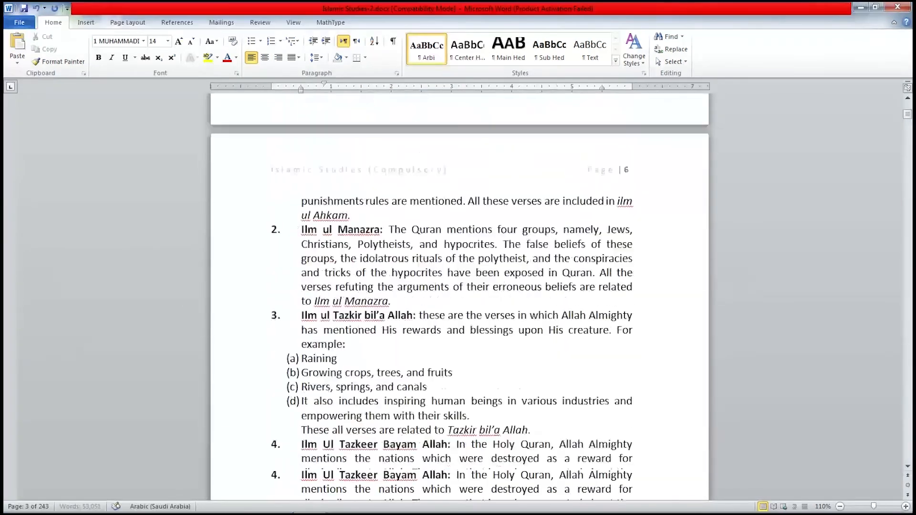
scroll(459, 296, "up", 20)
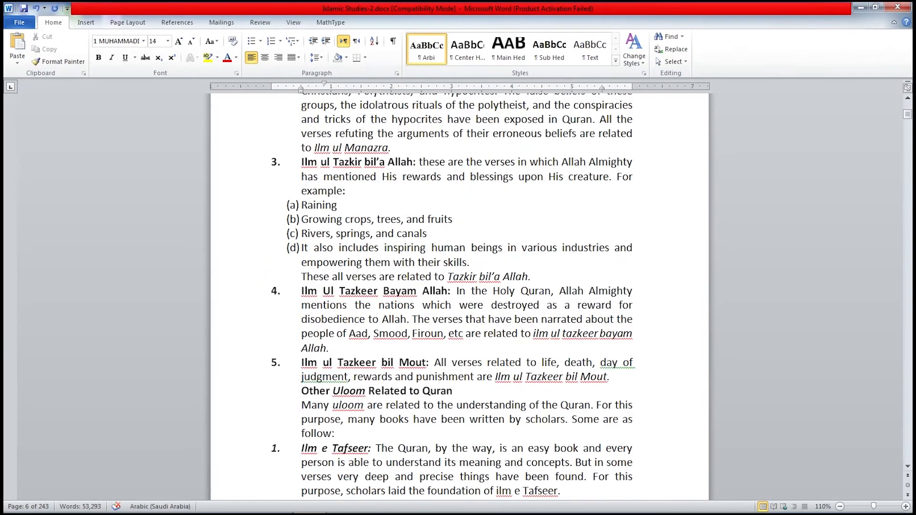
scroll(459, 296, "up", 20)
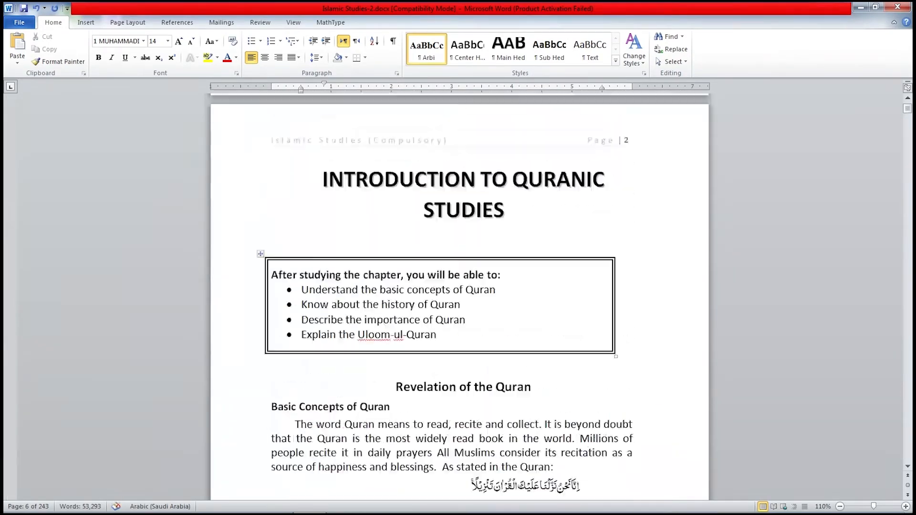
scroll(460, 296, "down", 16)
left_click(295, 260)
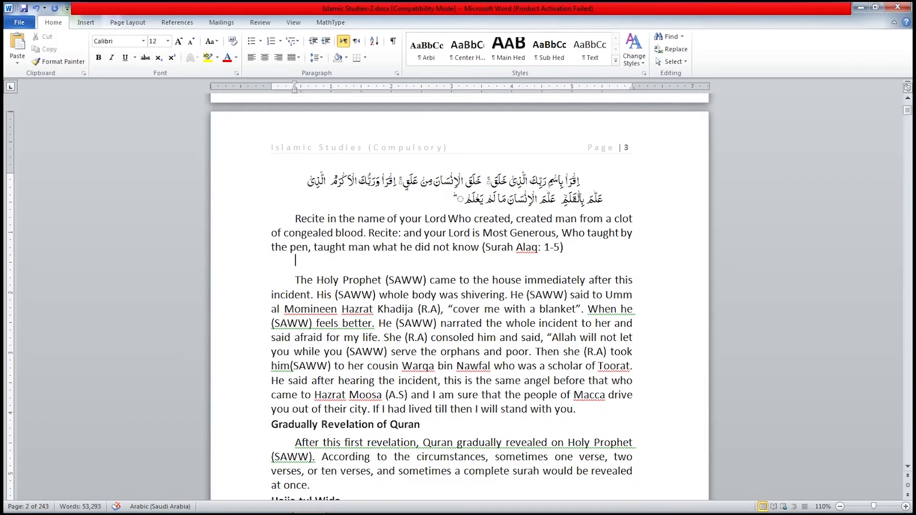
scroll(459, 296, "down", 20)
left_click(323, 155)
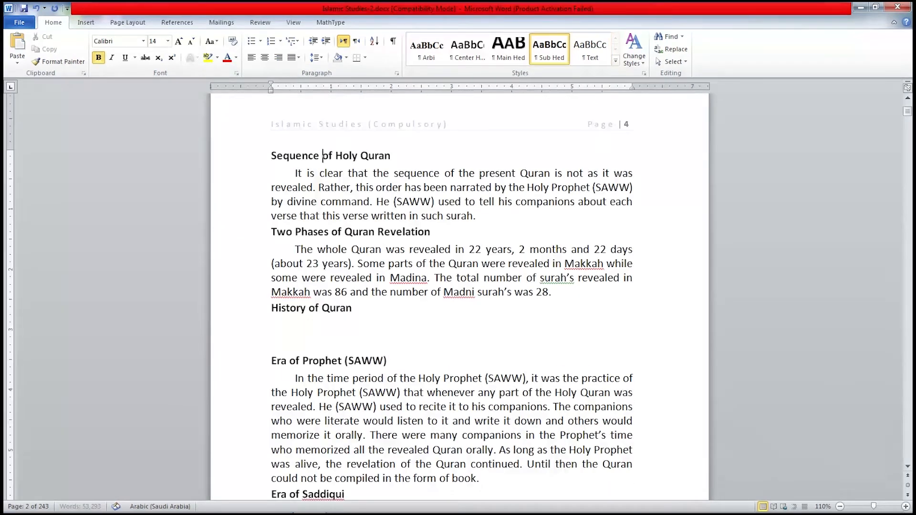
key("Up")
scroll(459, 296, "up", 3)
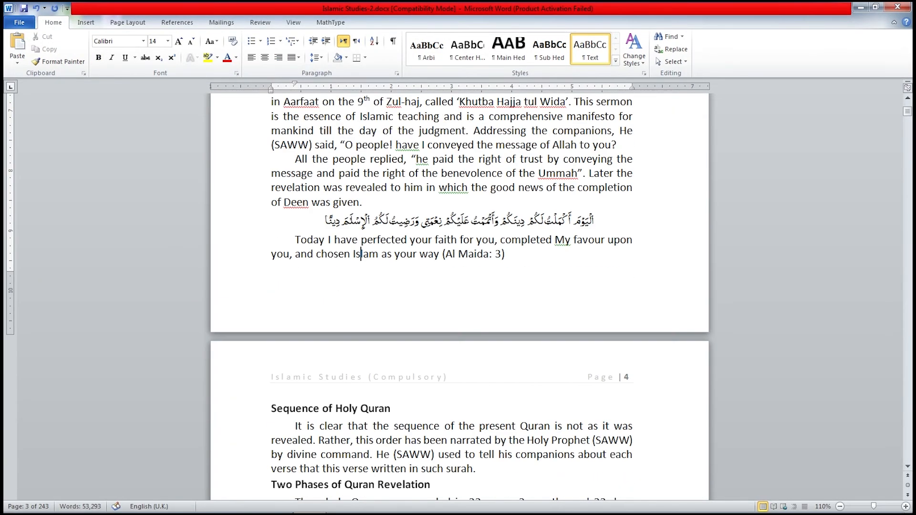
key("Down")
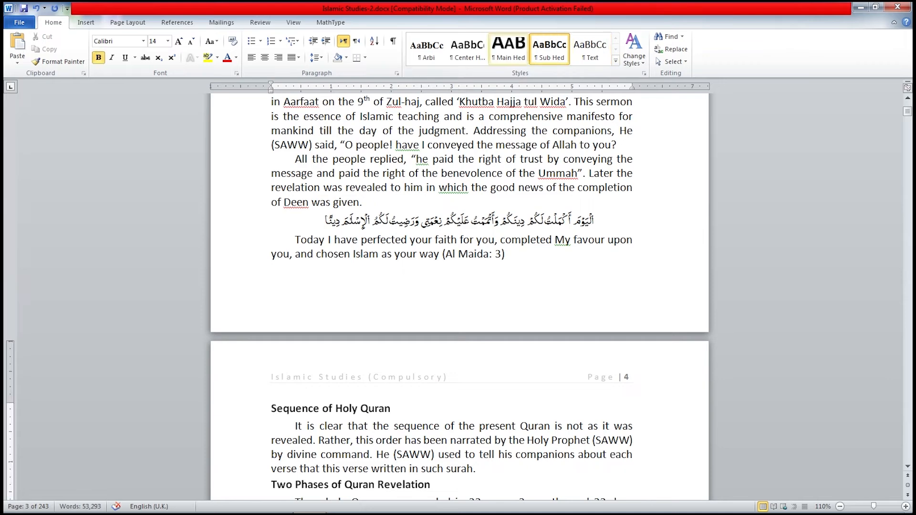
scroll(459, 296, "up", 10)
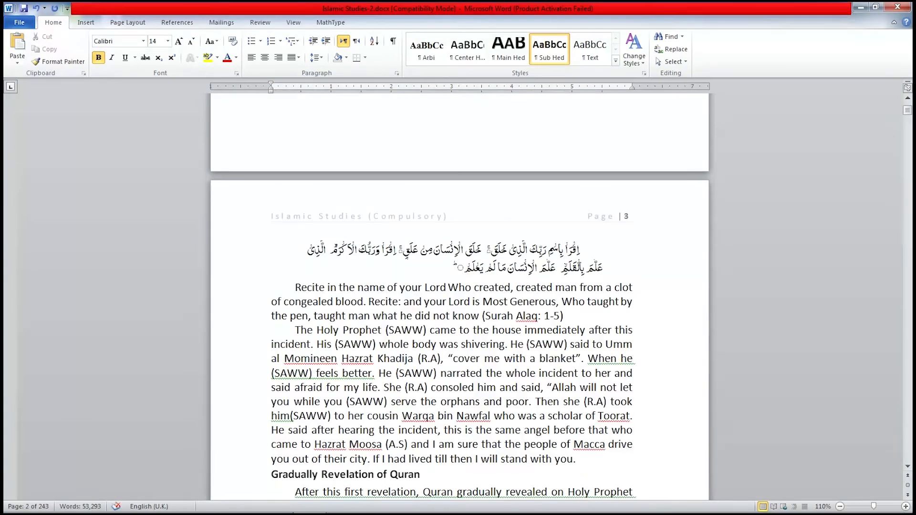
Step: Delete the empty space between the "History of Quran" and "Era of Prophet (SAWW)" headings on page 4, keeping both headings intact
scroll(460, 296, "down", 13)
left_click(294, 395)
key("Delete")
key("Delete")
key("Delete")
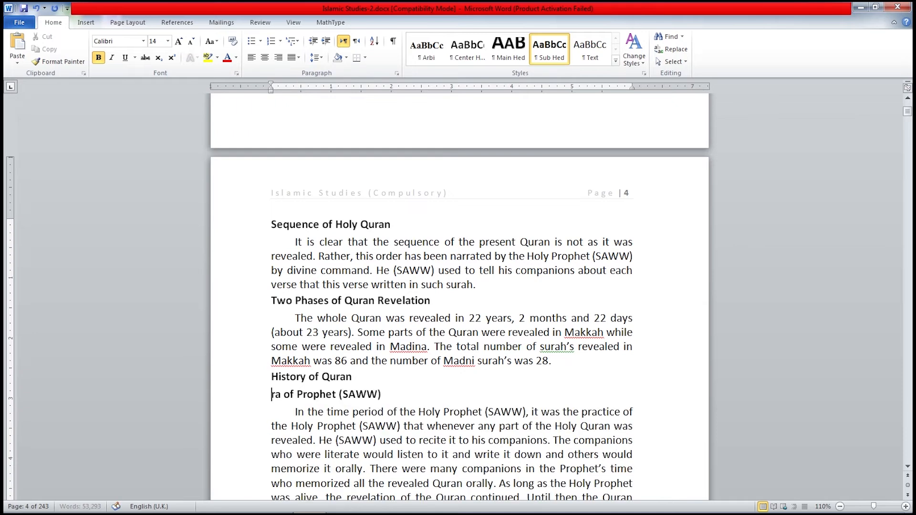
key("ctrl+z")
double_click(273, 193)
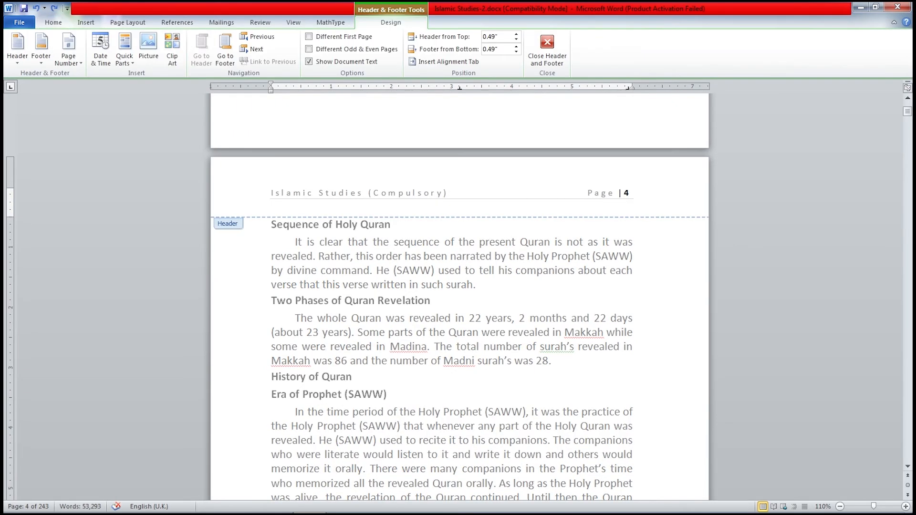
key("Escape")
Step: Move the Activity heading on page 7 out of its black box to the blank line above and apply the Sub Hed style
scroll(460, 296, "down", 12)
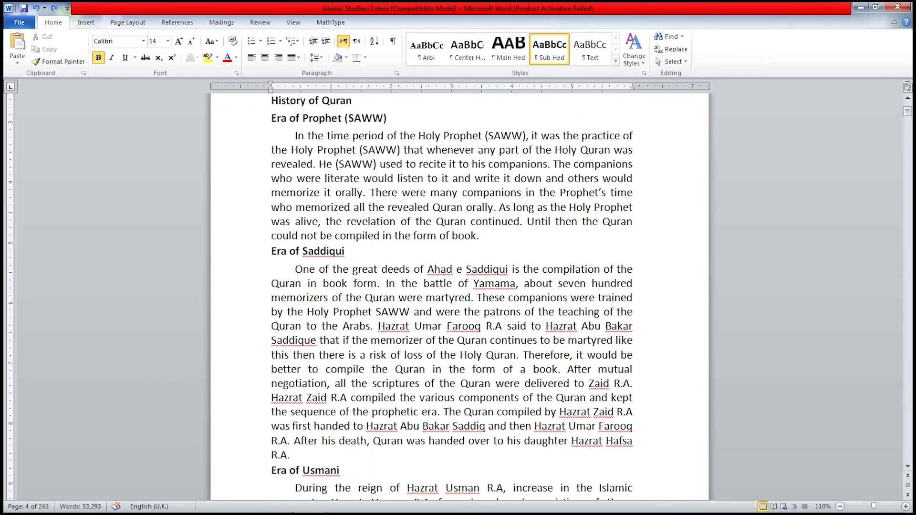
scroll(459, 296, "down", 20)
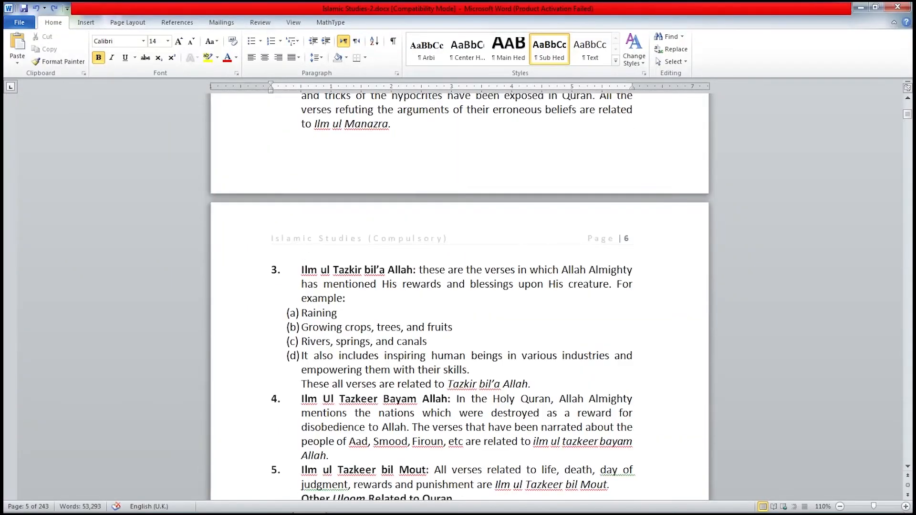
scroll(459, 295, "down", 20)
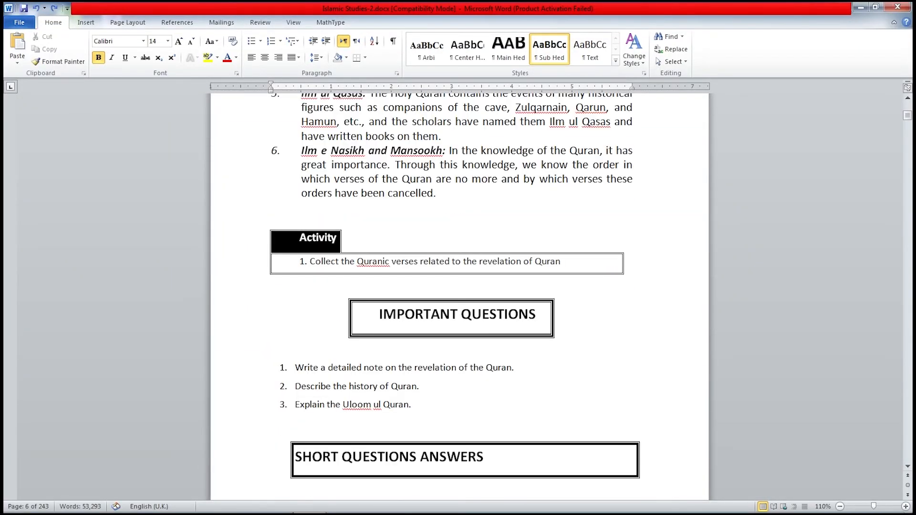
left_click(296, 206)
key("Down")
key("shift+End")
key("ctrl+x")
key("Up")
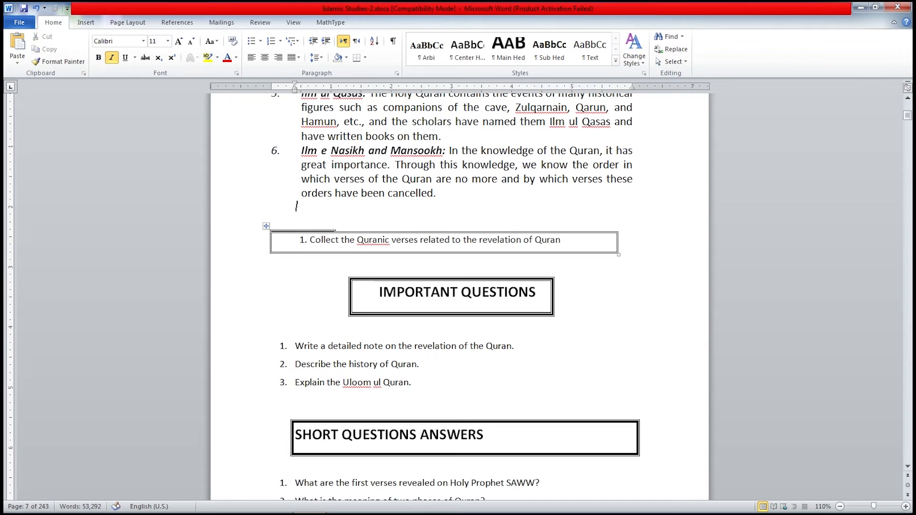
key("ctrl+v")
left_click(549, 50)
Step: Move the item "1. Collect the Quranic verses related to the revelation of Quran" from its box to a new line under Activity
triple_click(341, 231)
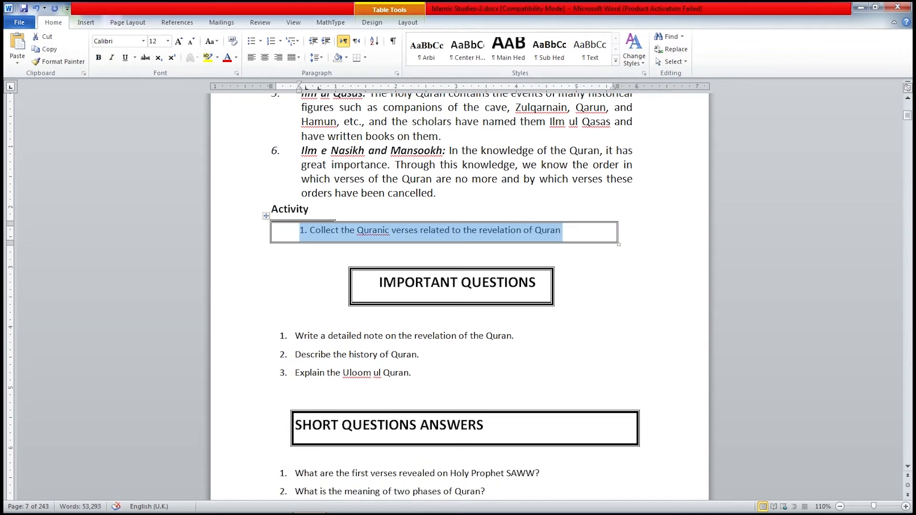
key("ctrl+x")
left_click(310, 208)
key("Return")
key("ctrl+v")
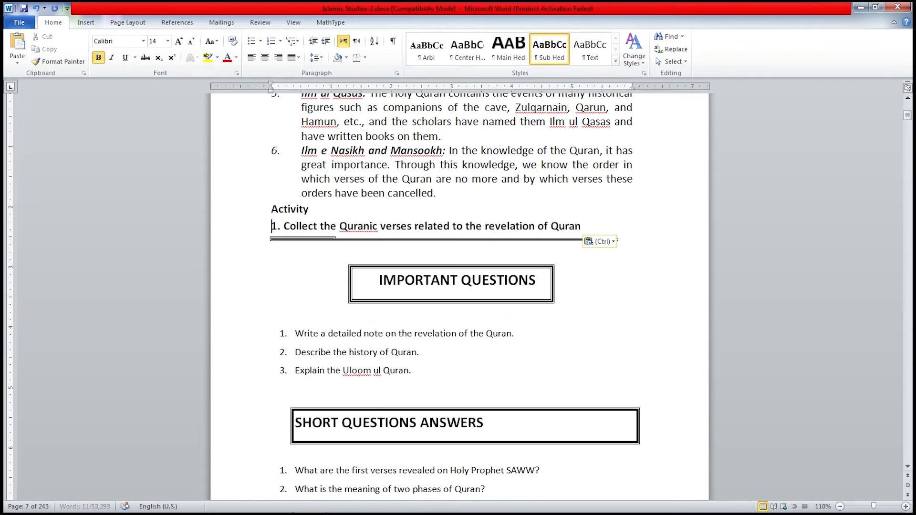
Step: Apply the Text style to the activity item, remove its indent, and replace the space after the number with a tab
left_click(590, 50)
key("BackSpace")
key("Right")
key("Right")
key("Delete")
key("Tab")
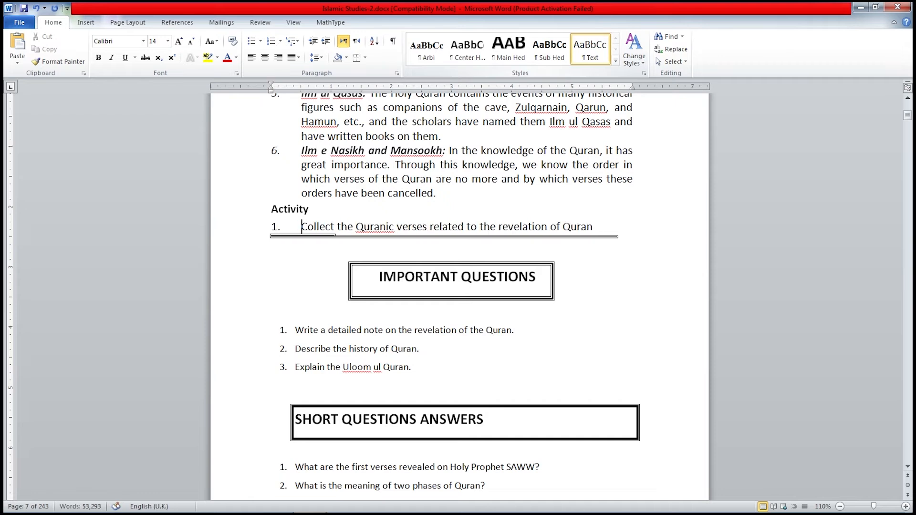
Step: Delete the emptied Activity box and insert blank lines above the IMPORTANT QUESTIONS box
key("End")
key("Return")
key("BackSpace")
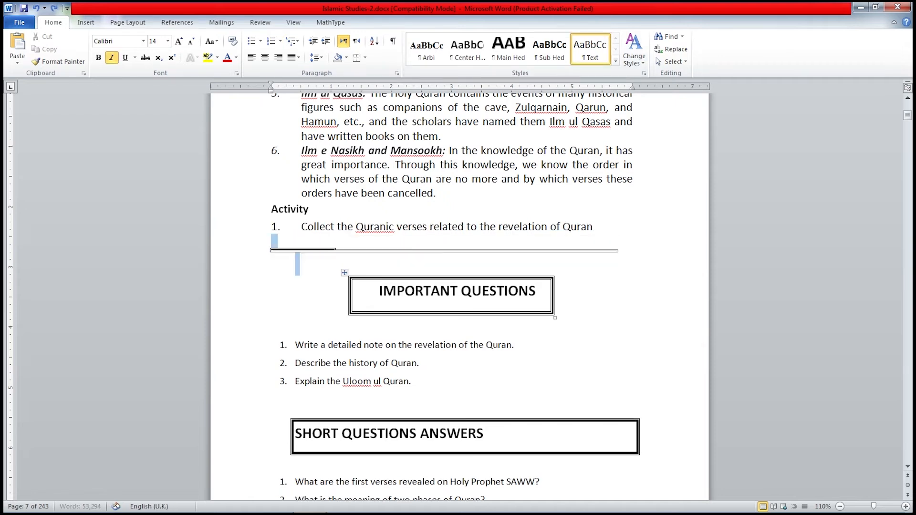
key("Delete")
key("Left")
key("Return")
key("Return")
key("Return")
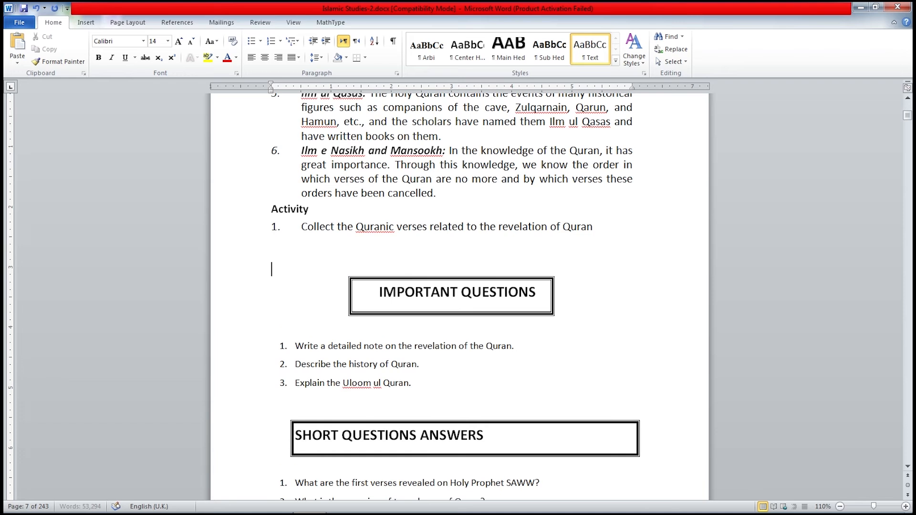
Step: Reduce the font size of the IMPORTANT QUESTIONS heading to 16
left_click(86, 22)
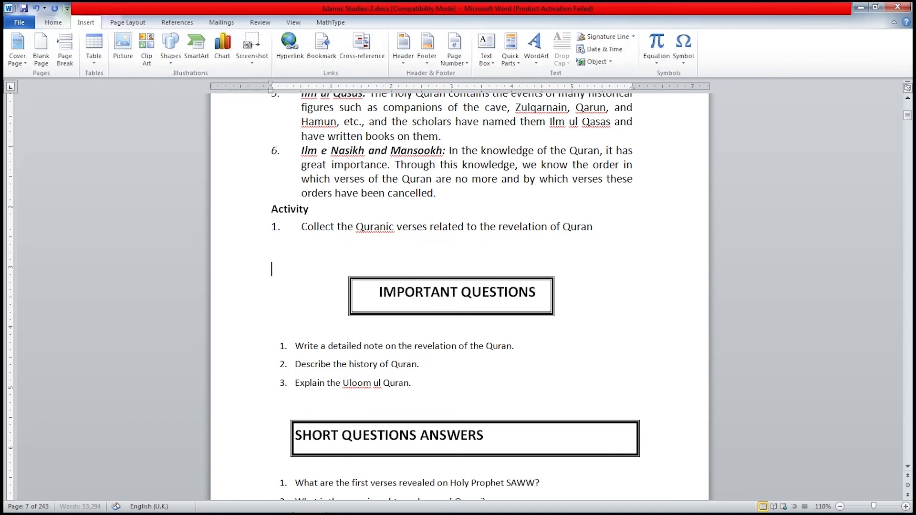
left_click(424, 293)
left_click(53, 22)
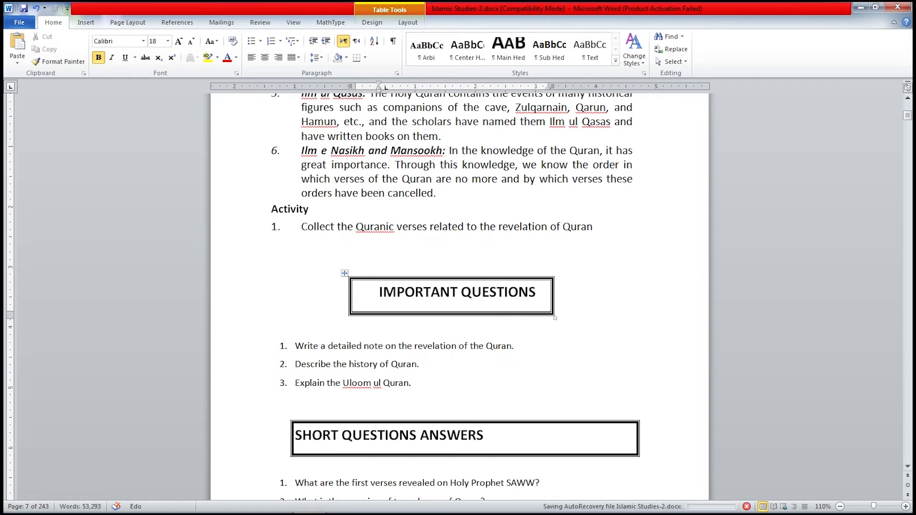
key("Home")
key("shift+End")
key("ctrl+shift+comma")
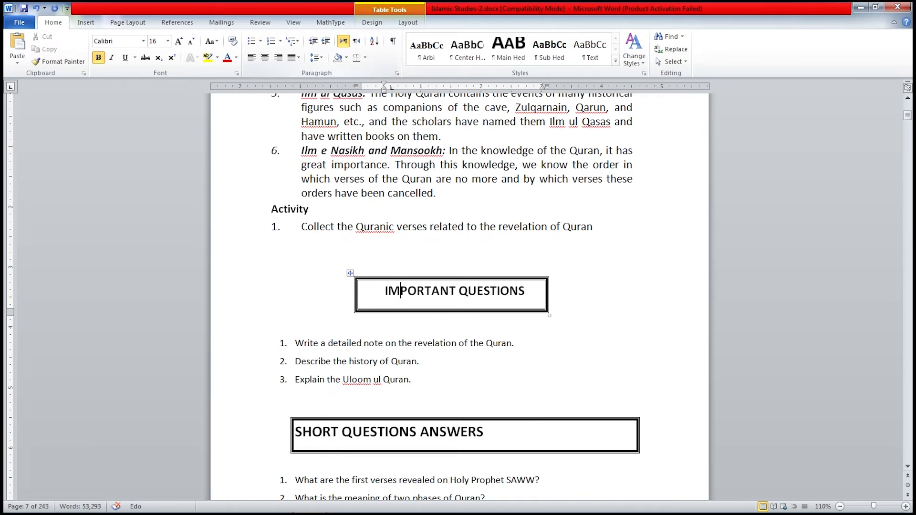
Step: Set the IMPORTANT QUESTIONS heading's paragraph spacing to 5 pt before and 1 pt after
key("alt+o")
key("p")
key("alt+b")
type("5pt")
key("Return")
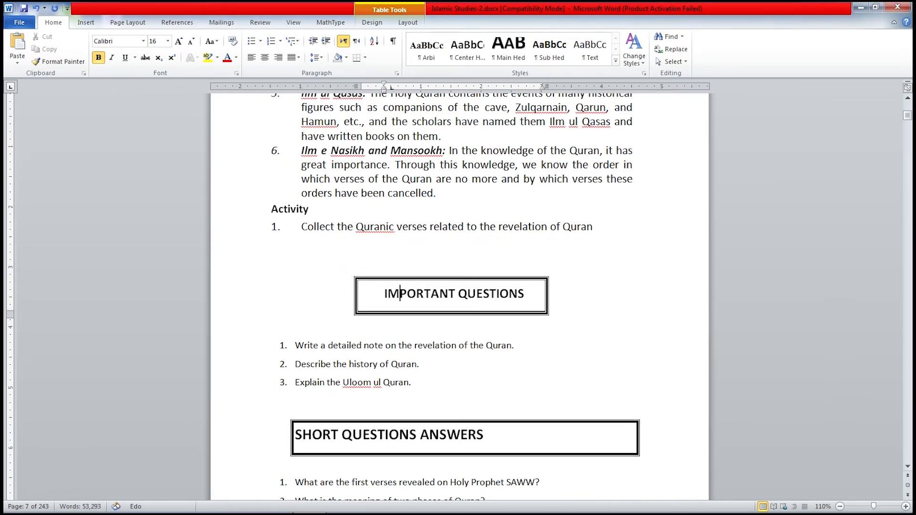
key("alt+o")
key("p")
key("alt+e")
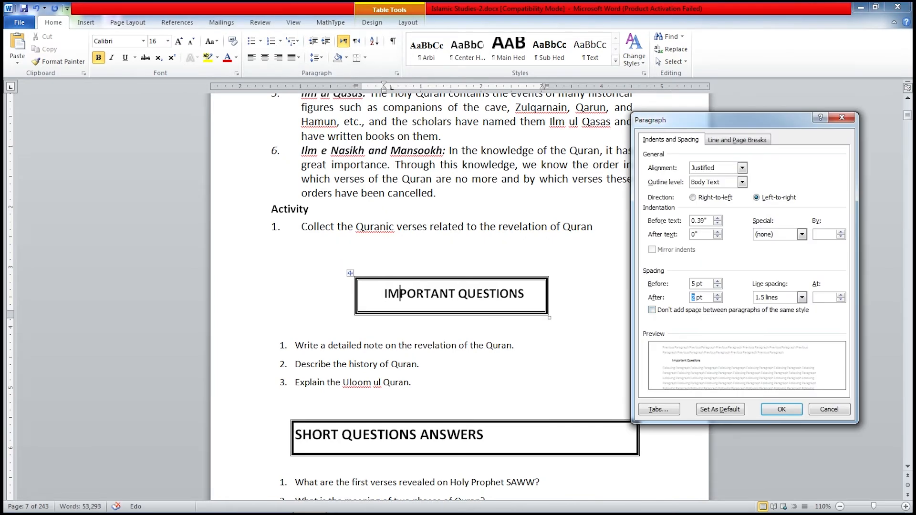
key("Return")
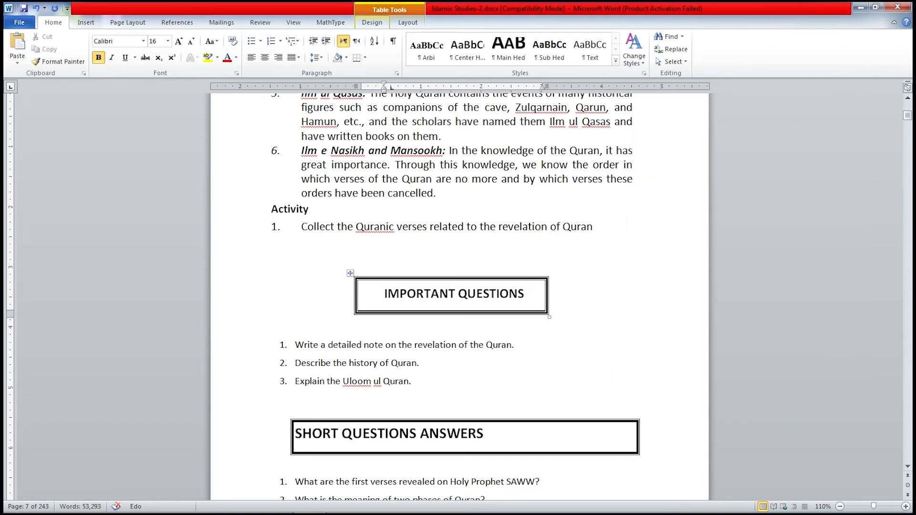
Step: Redraw the borders of the IMPORTANT QUESTIONS box with the double line style at 1½ pt
left_click(372, 23)
left_click(820, 49)
left_click(796, 108)
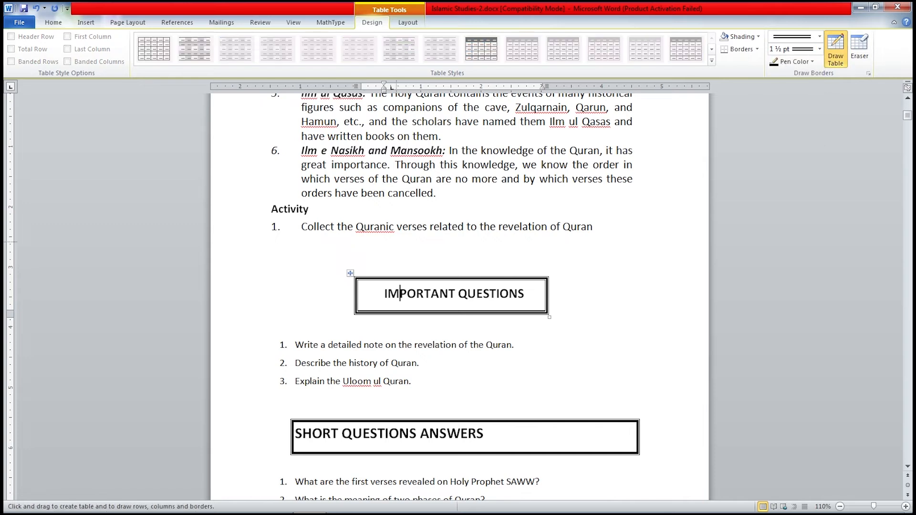
left_click(496, 278)
left_click(454, 313)
left_click(356, 296)
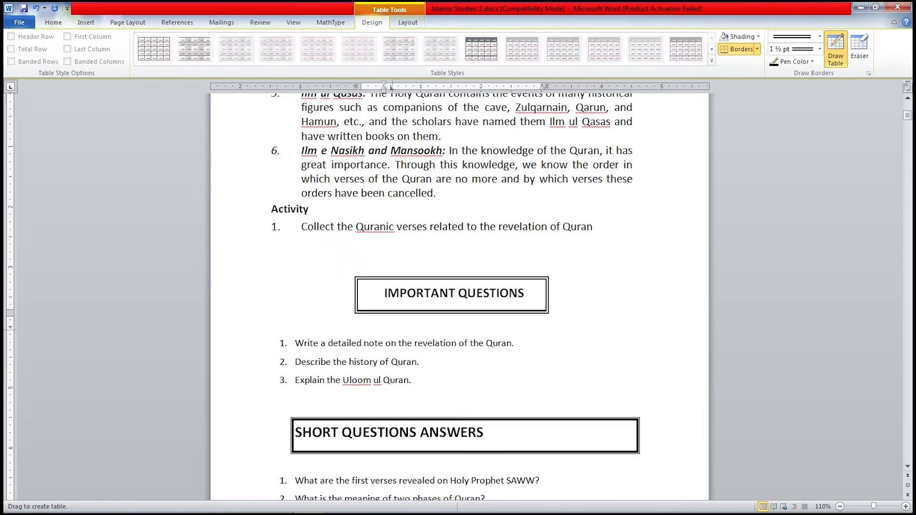
key("Escape")
left_click(53, 22)
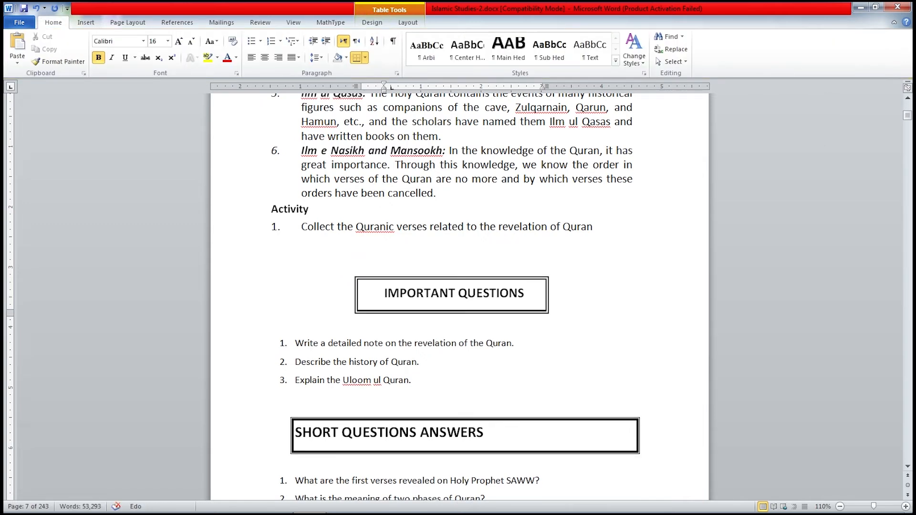
left_click(396, 73)
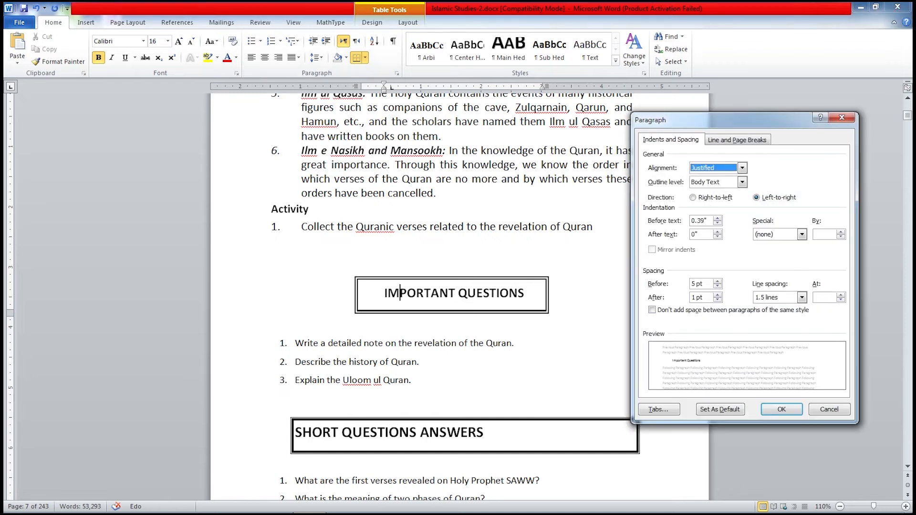
left_click_drag(696, 284, 691, 284)
type("3")
key("Down")
left_click(841, 117)
Step: Delete the blank lines between the activity item and the IMPORTANT QUESTIONS box
key("Down")
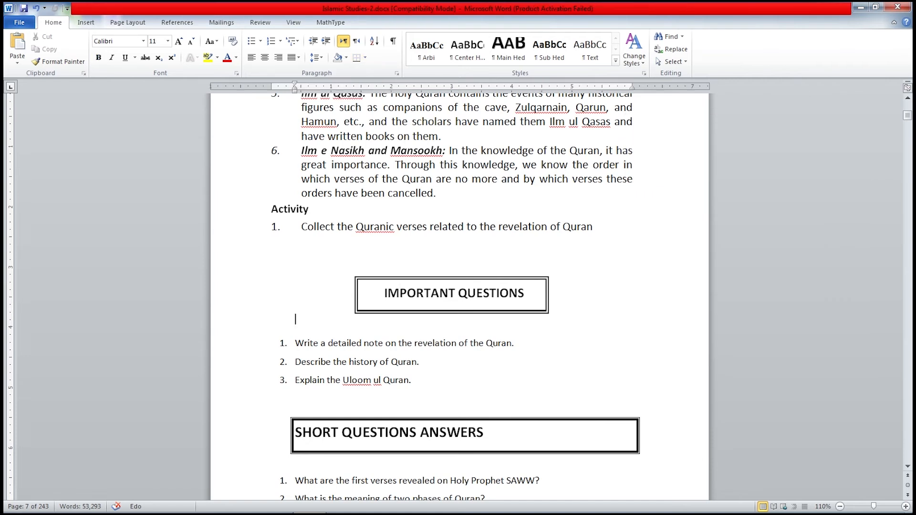
key("Up")
key("Up")
key("Up")
key("Delete")
key("Delete")
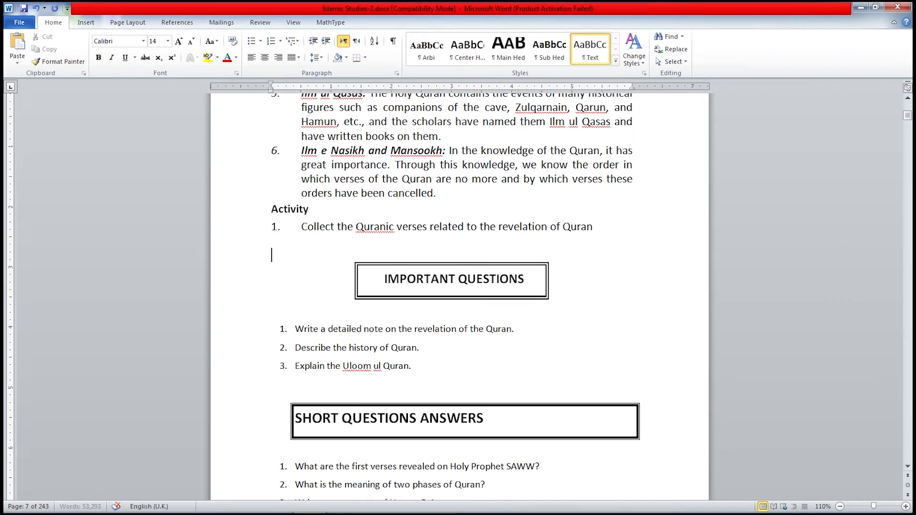
Step: Delete the blank line below the IMPORTANT QUESTIONS box, keeping the first question's text intact
key("Up")
key("Down")
key("Down")
key("Down")
key("Delete")
key("ctrl+z")
key("Up")
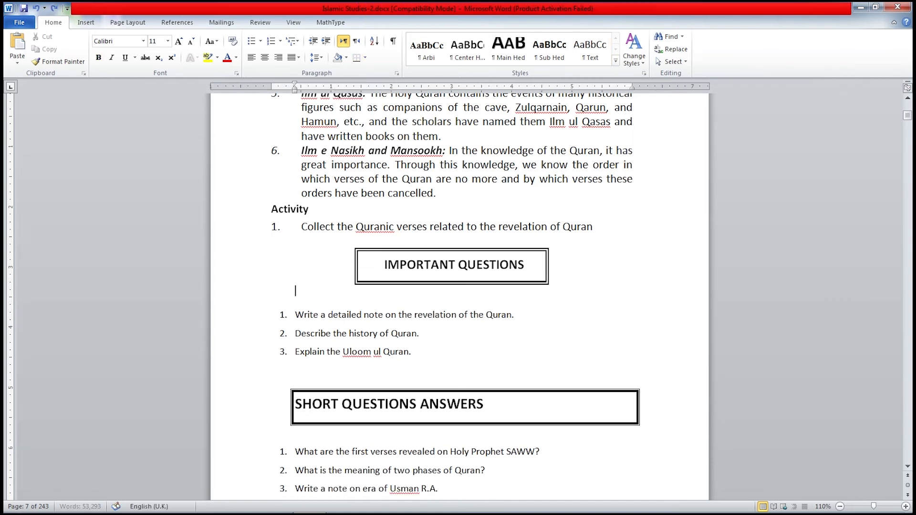
key("Delete")
Step: Apply the Text style to the three questions under IMPORTANT QUESTIONS
key("Down")
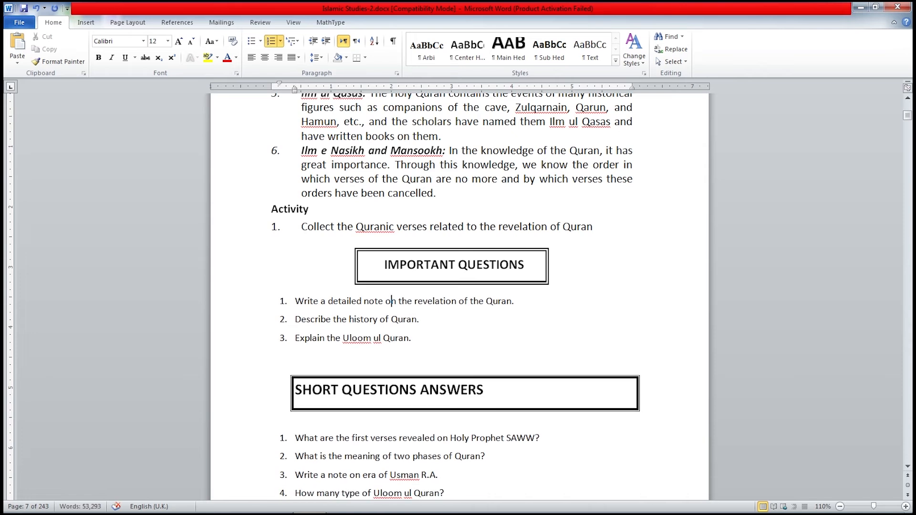
key("shift+Down")
key("shift+Down")
left_click(590, 49)
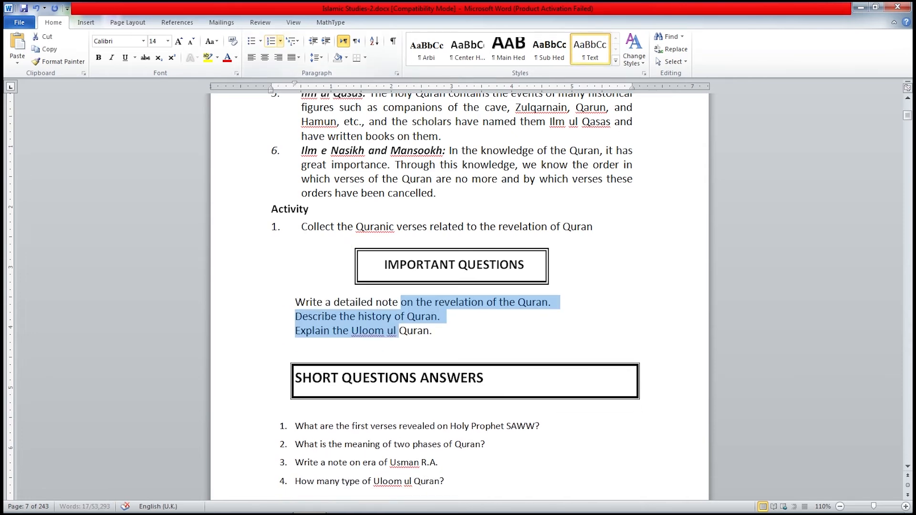
Step: Number the three questions under IMPORTANT QUESTIONS, with numbers at the margin and text indented to 0.5 inch
left_click(270, 41)
left_click_drag(274, 83, 301, 90)
Step: Copy the SHORT QUESTIONS ANSWERS text onto the line above its box, apply the Sub Hed style and align it with the margin
scroll(459, 296, "down", 4)
left_click(295, 255)
key("shift+End")
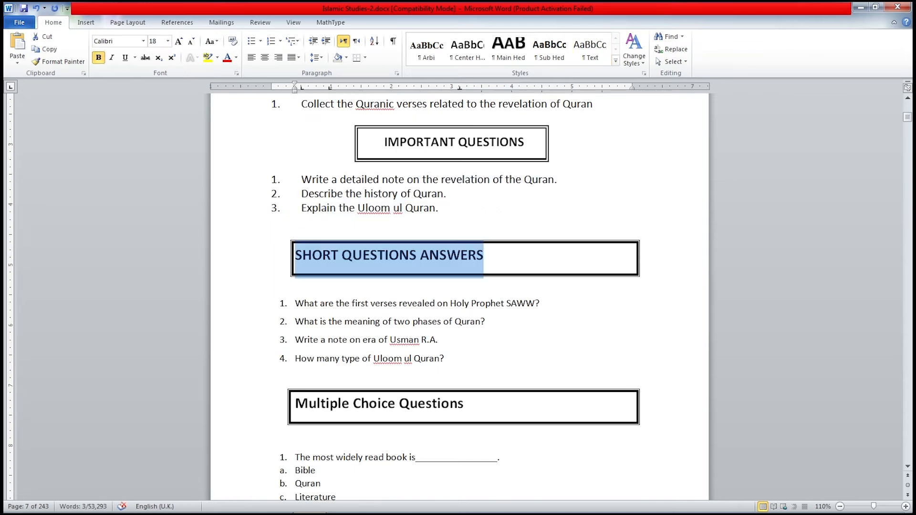
key("ctrl+c")
left_click(305, 223)
key("ctrl+v")
left_click(549, 50)
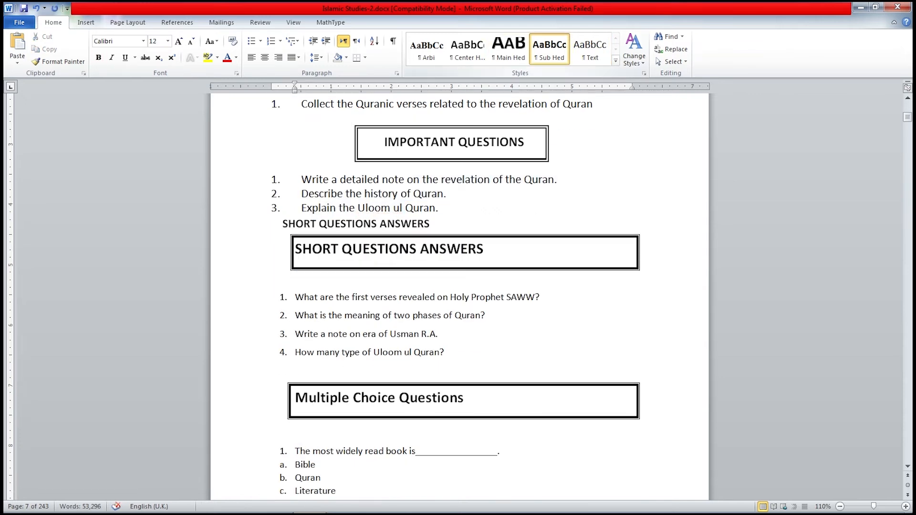
key("BackSpace")
key("Return")
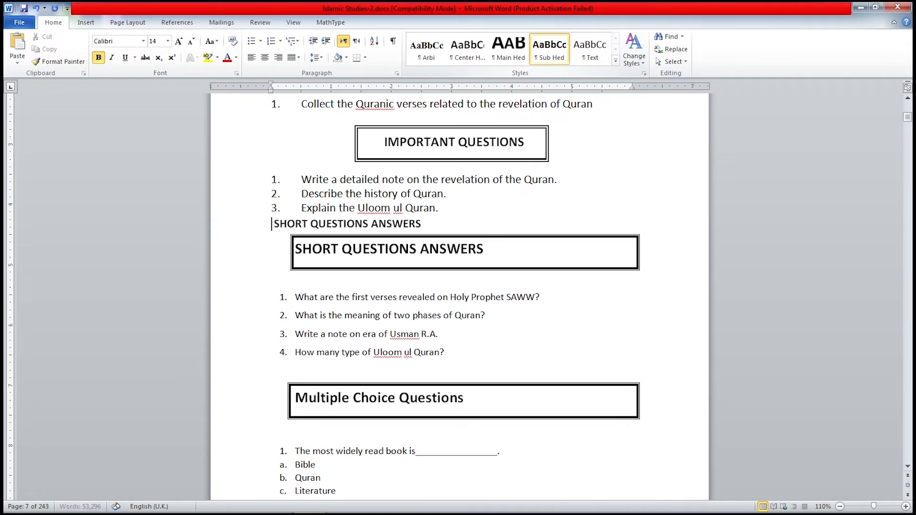
Step: Delete the old SHORT QUESTIONS ANSWERS box and the blank lines around it
key("End")
key("Return")
key("shift+Down")
key("shift+Down")
key("Delete")
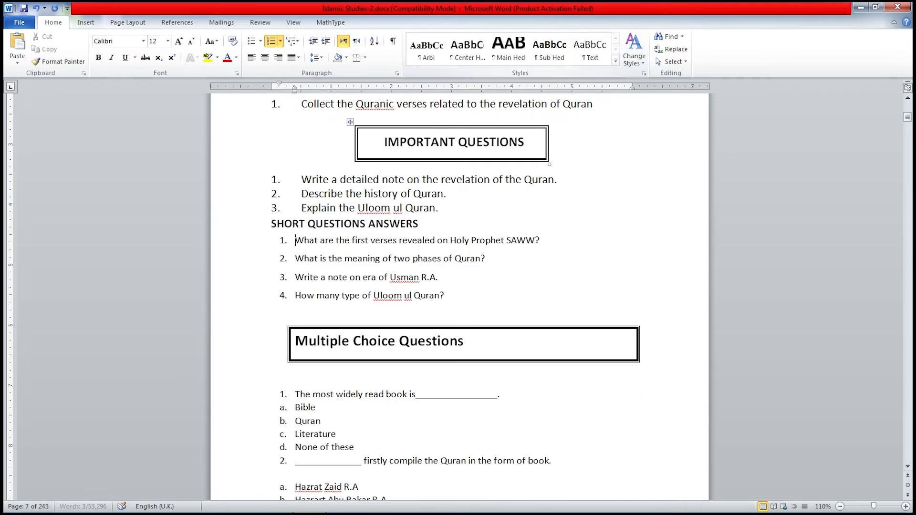
Step: Apply the Text style to the four short questions, number them and set their text indent to 0.5 inch
key("shift+Down")
key("shift+Down")
key("shift+Down")
key("shift+Down")
left_click(590, 50)
left_click(260, 41)
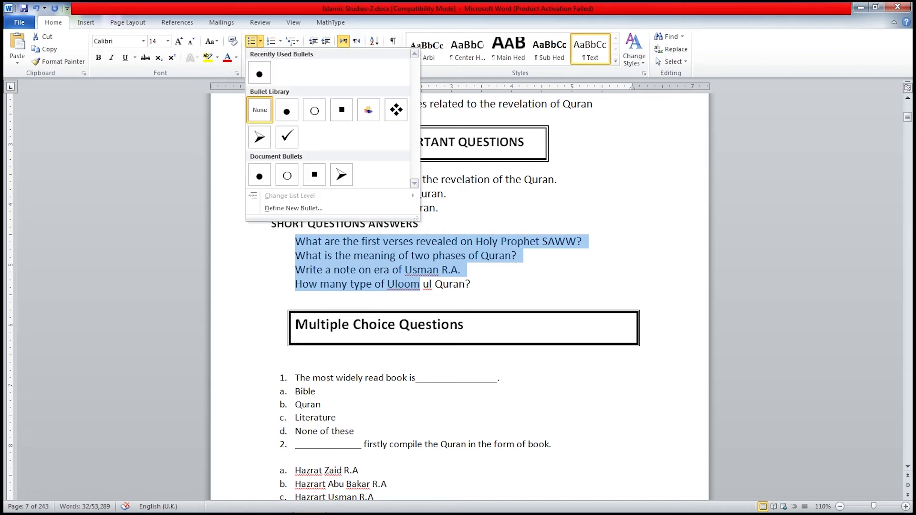
left_click(281, 41)
left_click(334, 141)
left_click_drag(278, 83, 301, 88)
Step: Copy the Multiple Choice Questions text onto the line above its box and apply the Sub Hed style
left_click(296, 297)
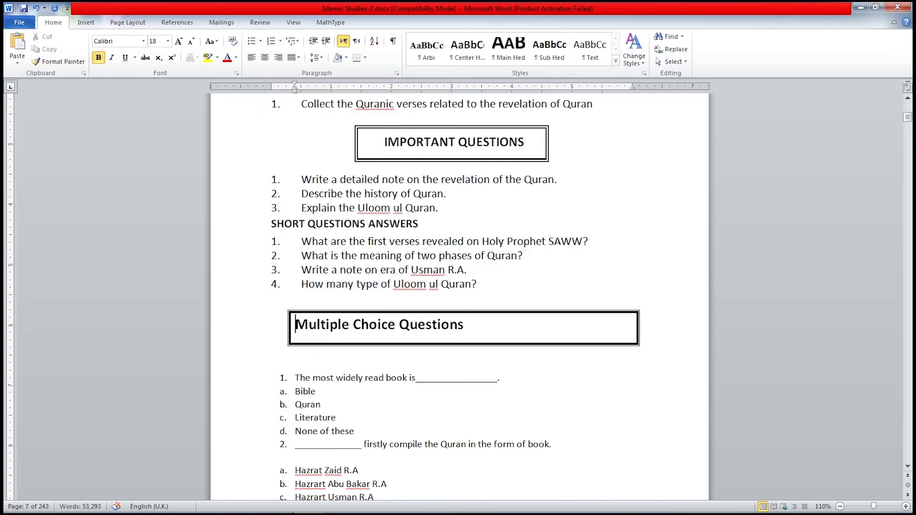
left_click_drag(295, 325, 464, 324)
key("ctrl+c")
left_click(295, 297)
key("ctrl+v")
left_click(549, 49)
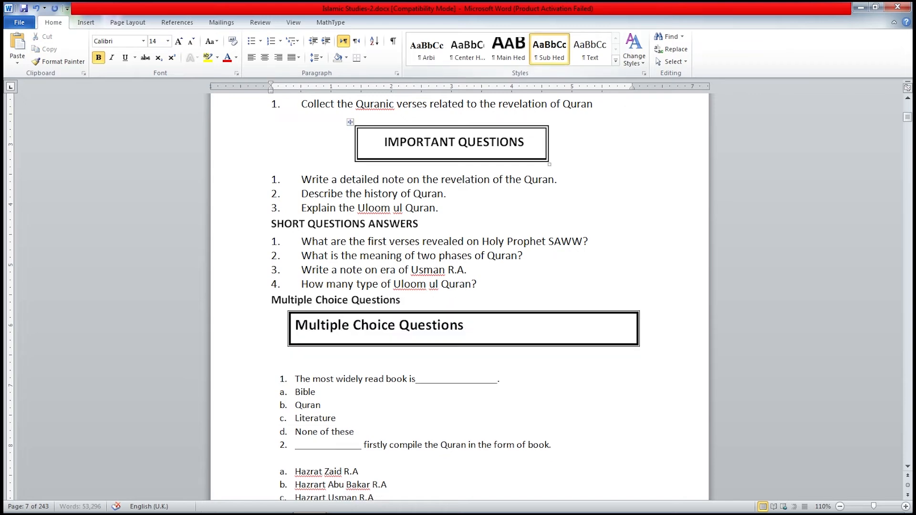
Step: Delete the old Multiple Choice Questions box below the new heading
key("Return")
key("shift+Down")
key("shift+Down")
key("Delete")
Step: Change the Multiple Choice Questions heading to uppercase and delete the blank line below it
key("Up")
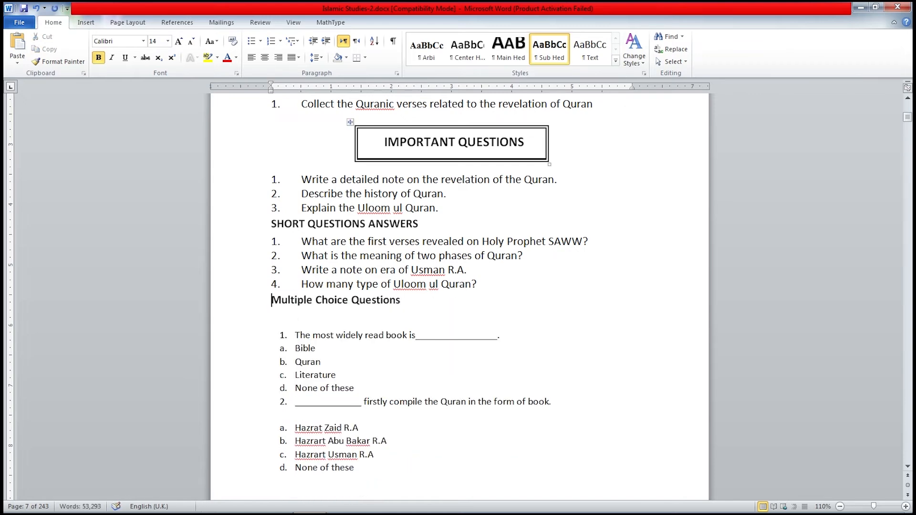
key("shift+End")
key("shift+F3")
key("Down")
key("Delete")
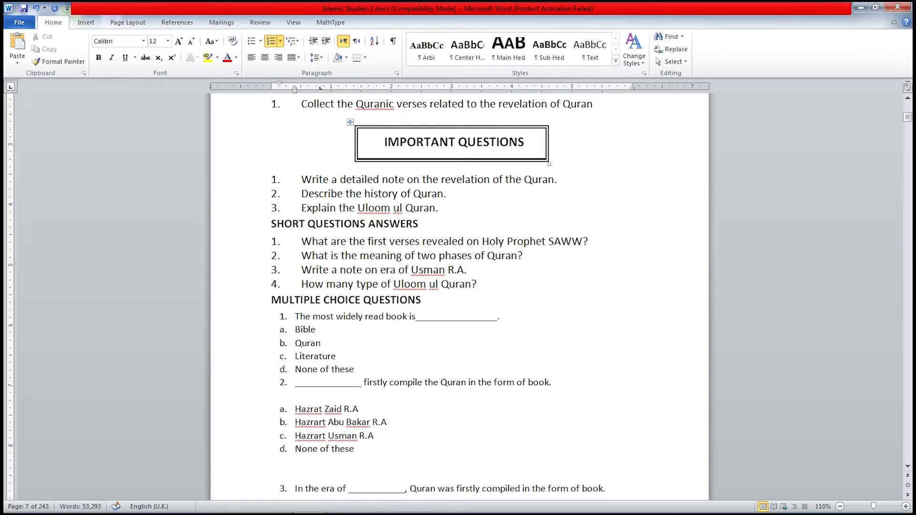
Step: Apply the Text style to all five multiple choice question lines at once, leaving out their answer options
scroll(459, 296, "down", 2)
left_click(248, 255)
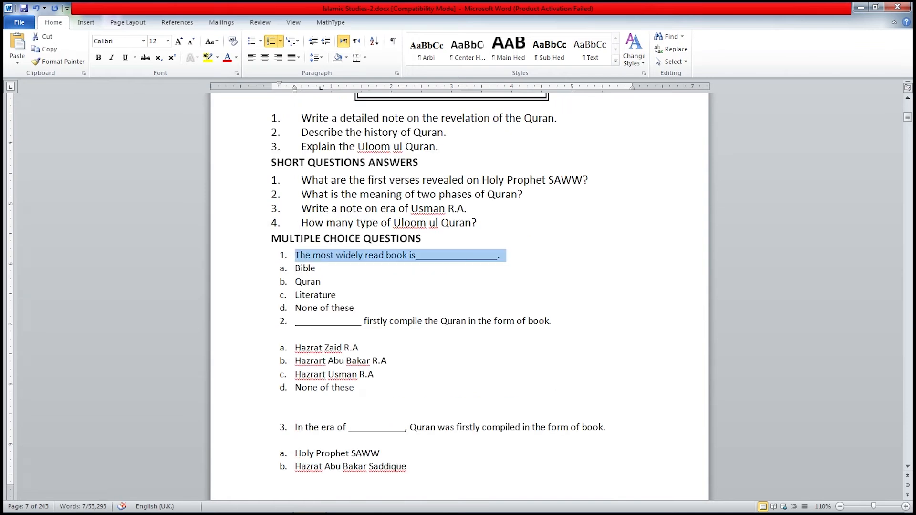
left_click(248, 321, "ctrl")
scroll(248, 321, "down", 3)
left_click(248, 306, "ctrl")
scroll(248, 306, "down", 8)
left_click(248, 306, "ctrl")
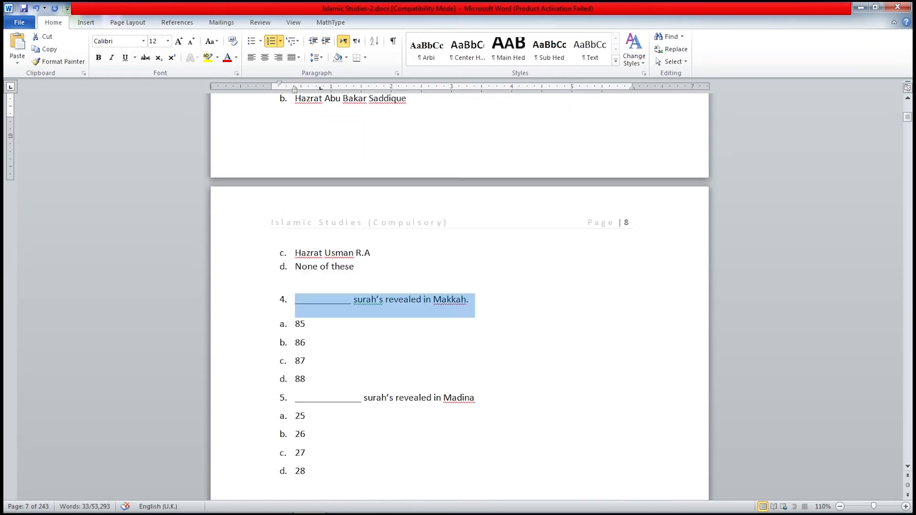
scroll(249, 306, "down", 3)
left_click(248, 306, "ctrl")
left_click(590, 47)
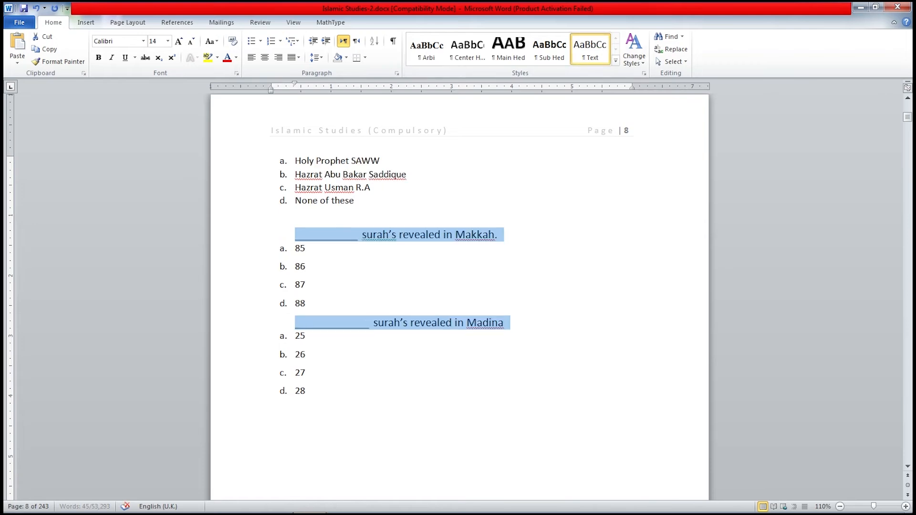
Step: Number the five multiple choice question lines, with numbers at the margin and text indented to 0.5 inch
left_click(281, 42)
left_click(290, 86)
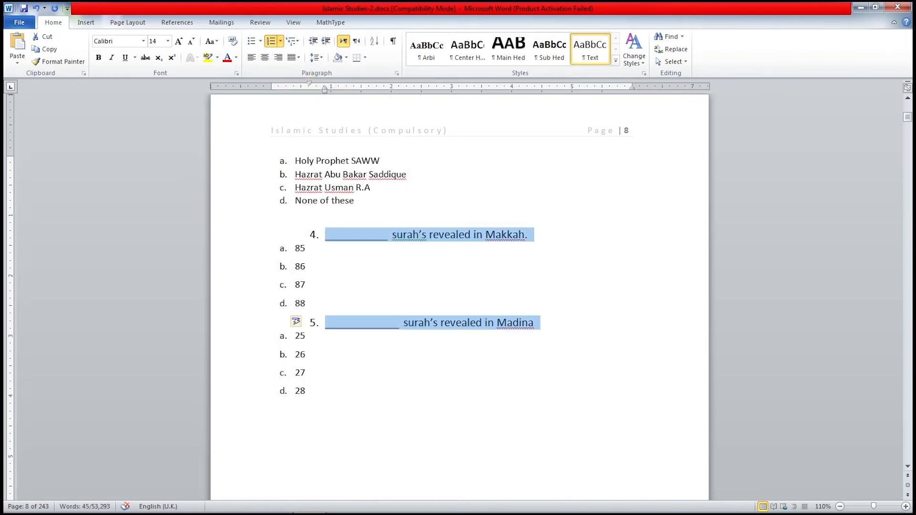
mouse_move(309, 84)
left_mouse_down()
mouse_move(271, 83)
mouse_move(301, 88)
left_mouse_up()
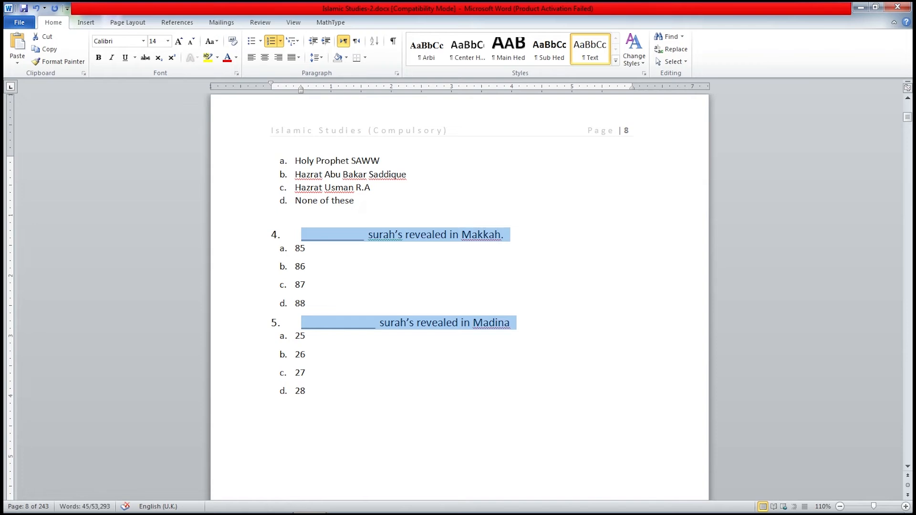
Step: Apply the Text style to the four answer options of multiple choice question 1
scroll(460, 286, "up", 10)
left_click(295, 208)
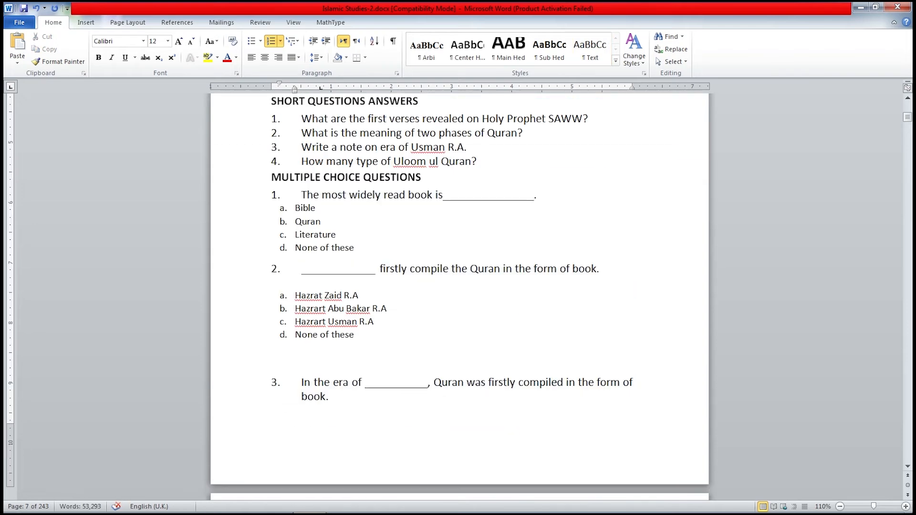
left_click_drag(295, 208, 312, 248)
left_click(590, 50)
Step: Label Bible as (a) and Quran as (b) under question 1, joining them on one tab-spaced line
left_click(320, 209)
key("Home")
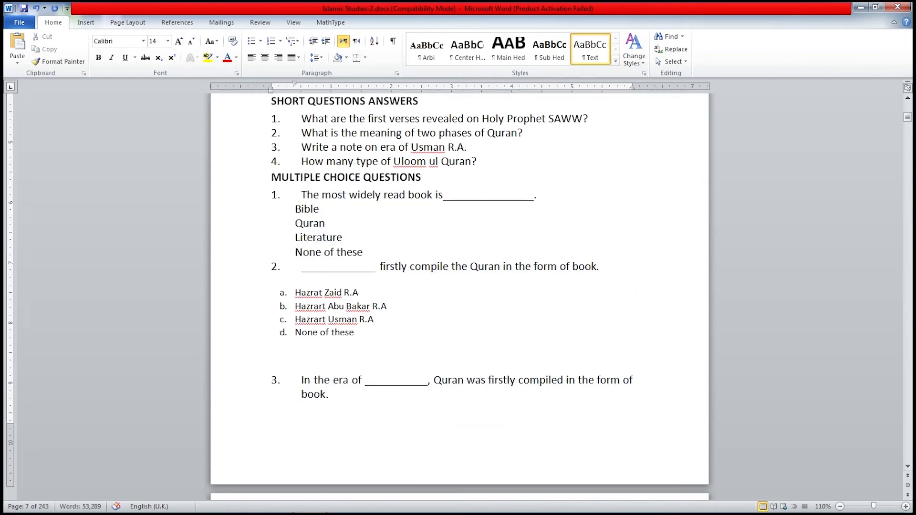
key("Tab")
type("(a)")
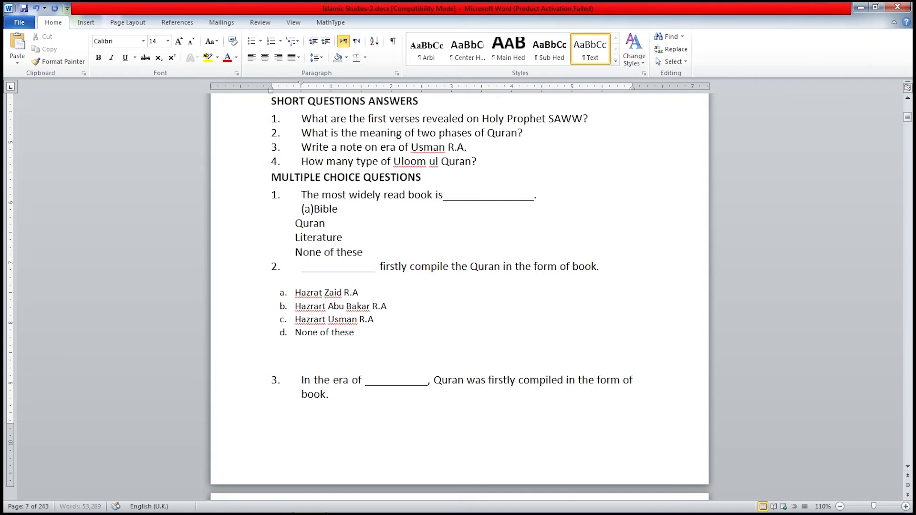
key("ctrl+z")
key("End")
key("Delete")
key("Tab")
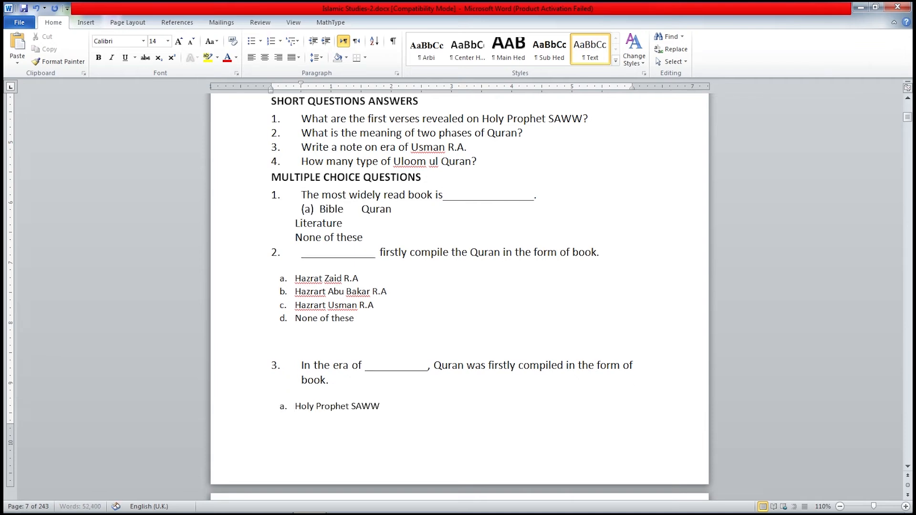
key("Delete")
key("Tab")
type("(a")
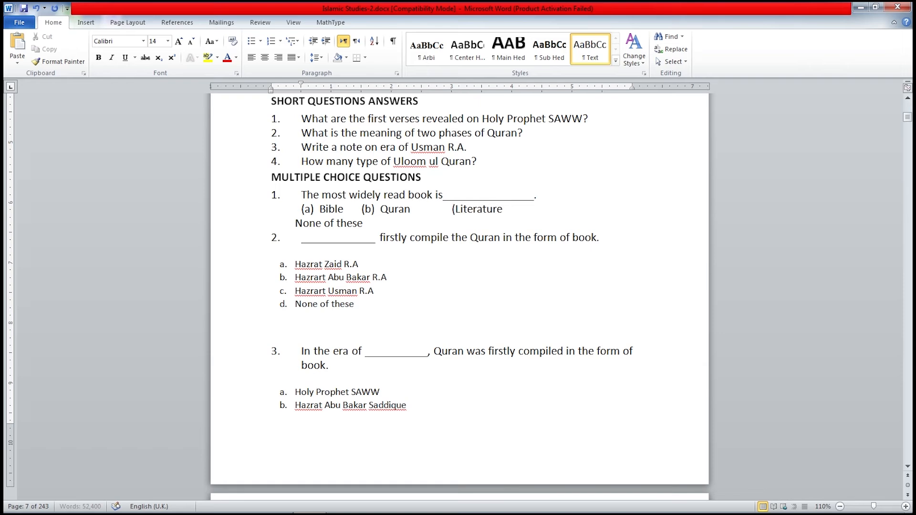
Step: Label Literature as (c) and None of these as (d), joining both to question 1's single option line
type(")")
key("BackSpace")
type("c)")
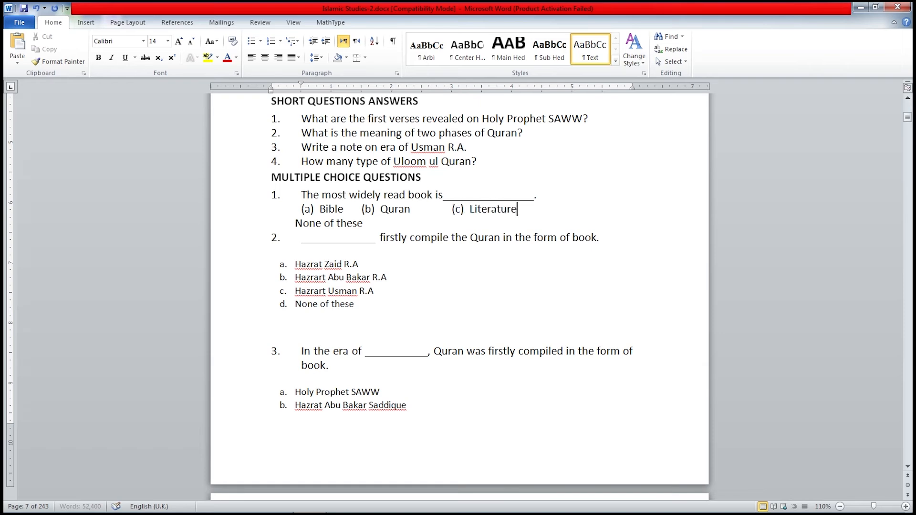
key("Delete")
key("Tab")
type("(d)")
Step: Delete the blank line below multiple choice question 2 and apply the Text style to its four options
key("Down")
key("Down")
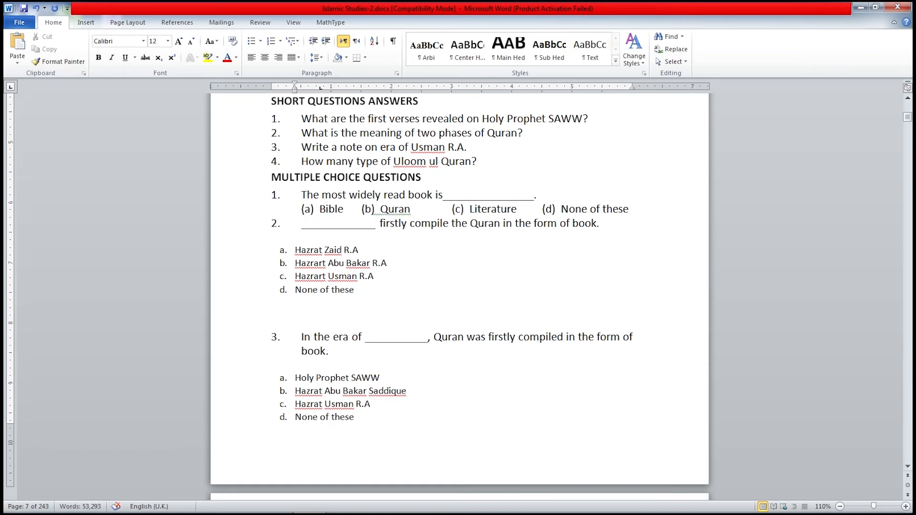
key("Delete")
left_click_drag(295, 238, 315, 276)
left_click(590, 50)
Step: Label question 2's first two options (a) and (b) and place them on one tab-spaced line
key("Left")
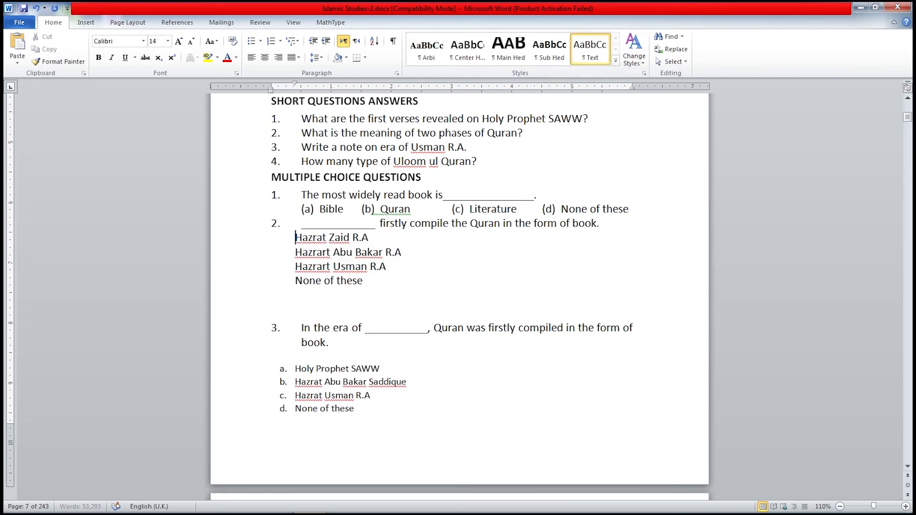
type("(a)")
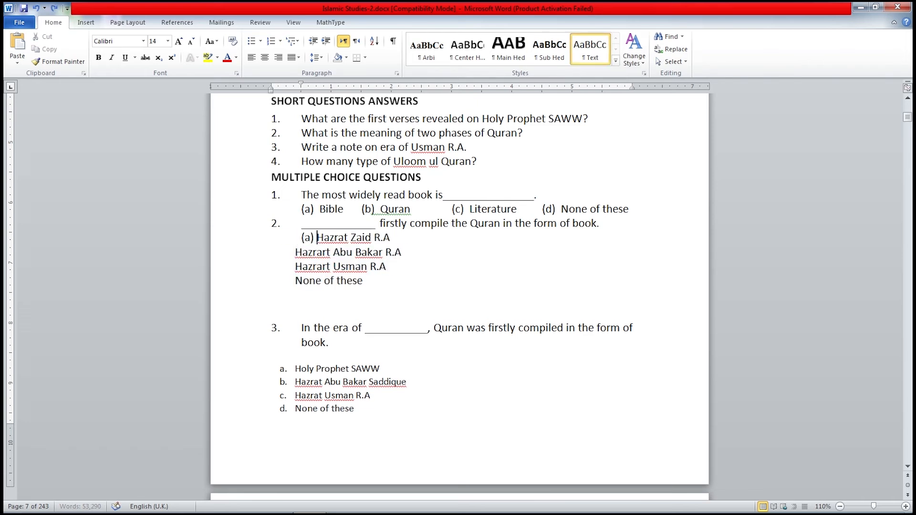
key("ctrl+z")
key("End")
key("Delete")
key("Tab")
type("(b)")
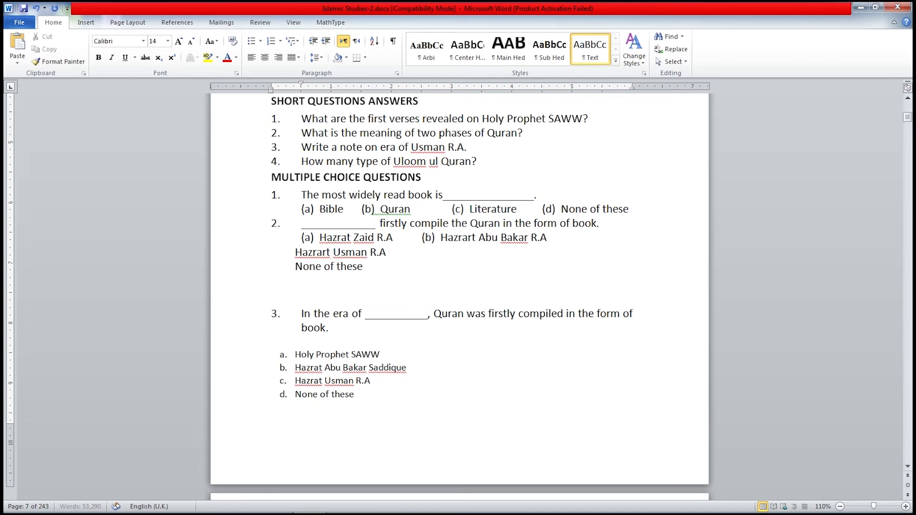
key("Tab")
Step: Label question 2's last two options (c) and (d) on a second tab-spaced line aligned with the first
key("Home")
key("Tab")
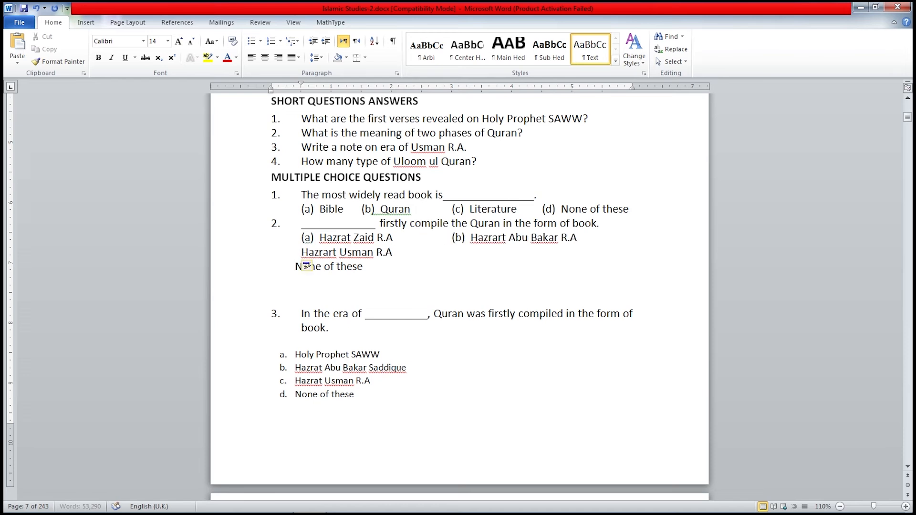
type("(c)")
key("ctrl+z")
key("End")
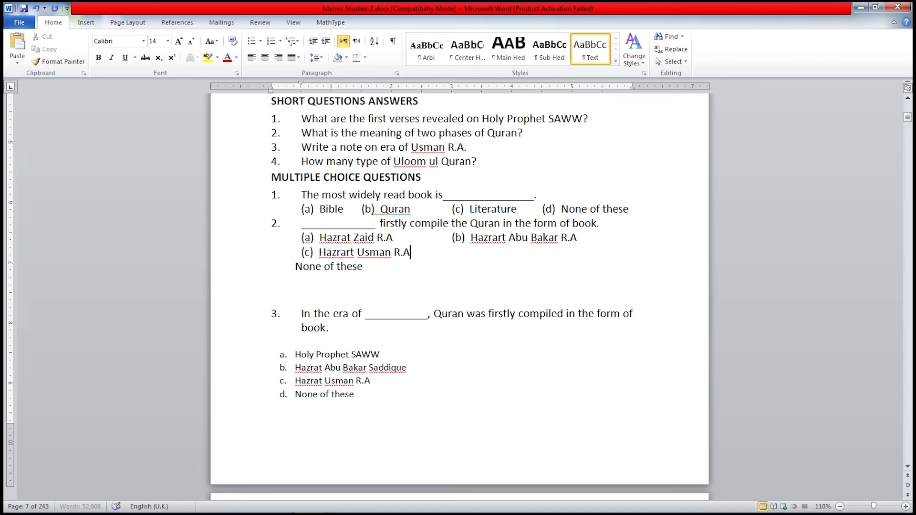
key("Delete")
key("Tab")
type("(d)")
Step: Delete the blank lines between question 2's options and question 3
key("Down")
key("Delete")
key("Delete")
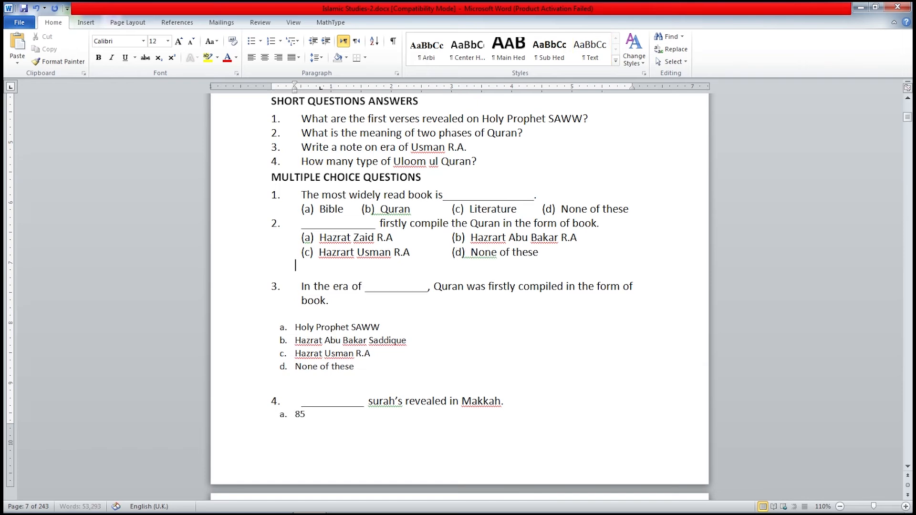
Step: Apply the Text style to question 3's four options and delete the blank line above them
key("shift+Down")
key("shift+Down")
key("shift+Down")
key("shift+Down")
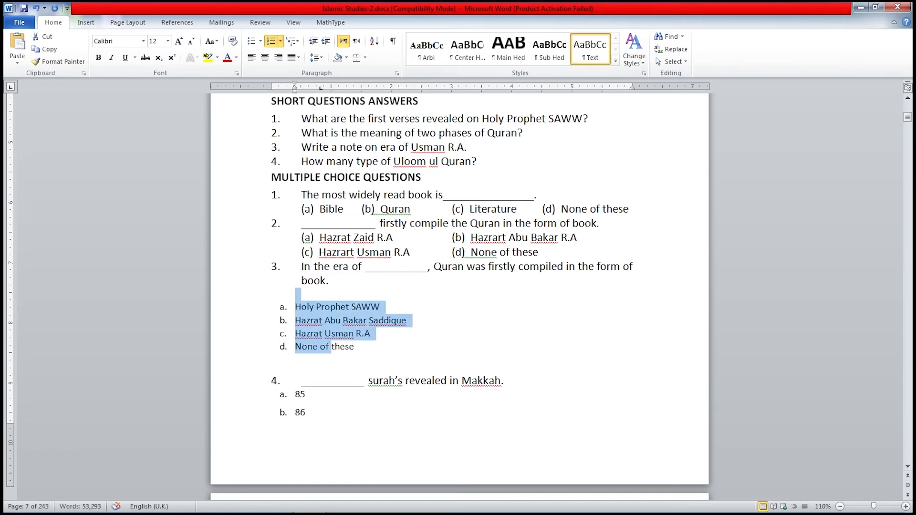
key("alt+t")
key("Left")
key("Delete")
Step: Arrange question 3's options in two tab-spaced rows, labelled (a) and (b), then (c) and (d)
type("(a)")
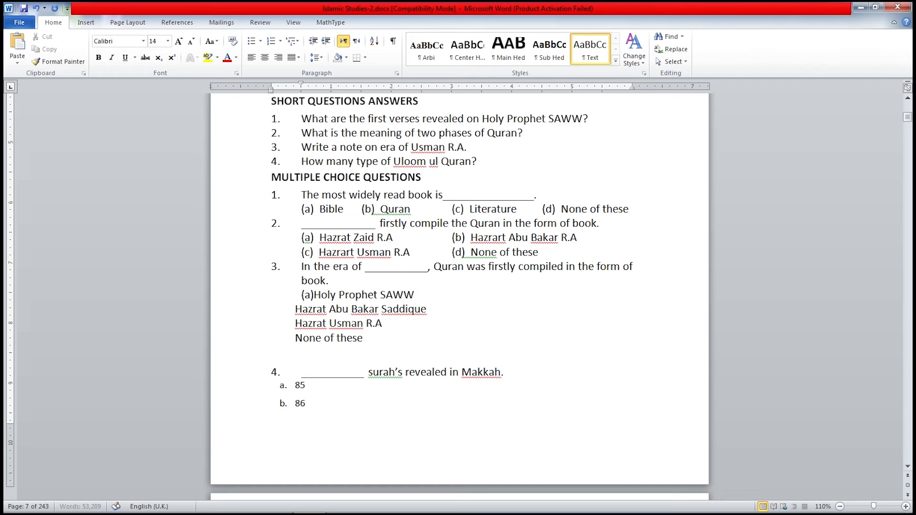
key("Delete")
key("Tab")
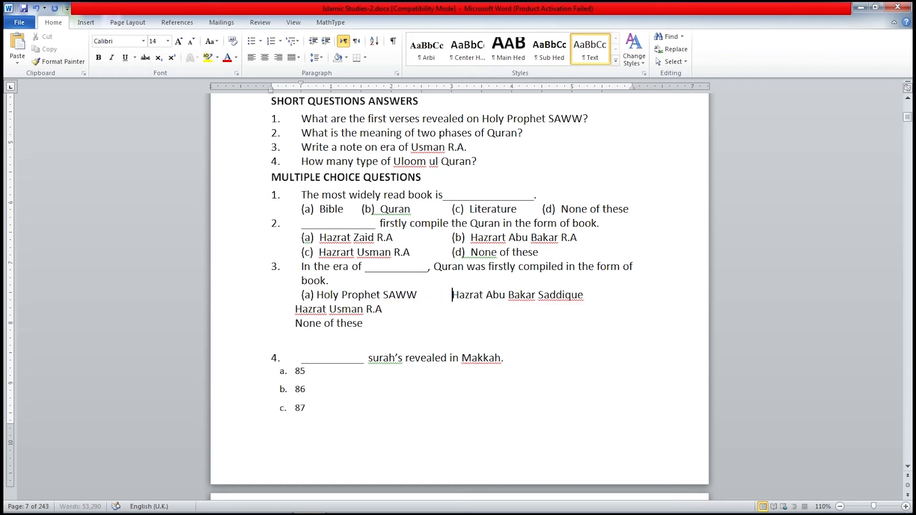
type("(b) (c)")
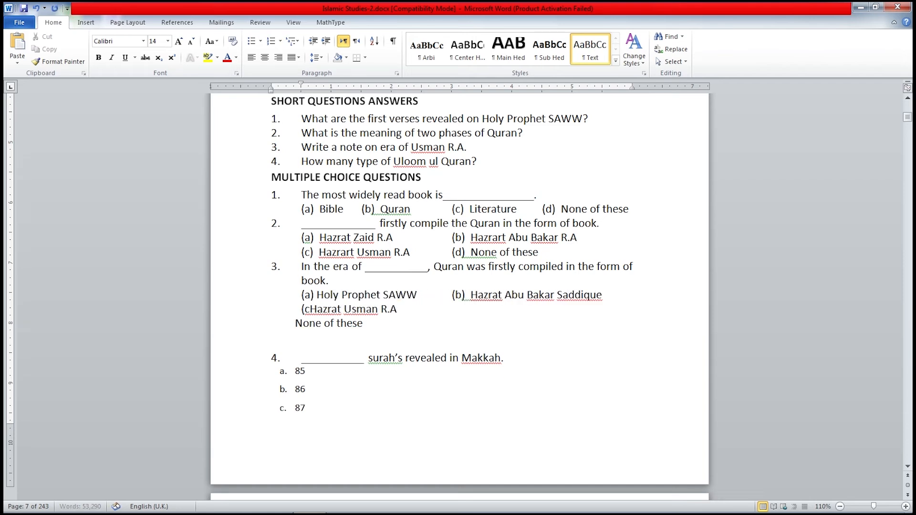
key("End")
key("Delete")
key("Tab")
type("(d)")
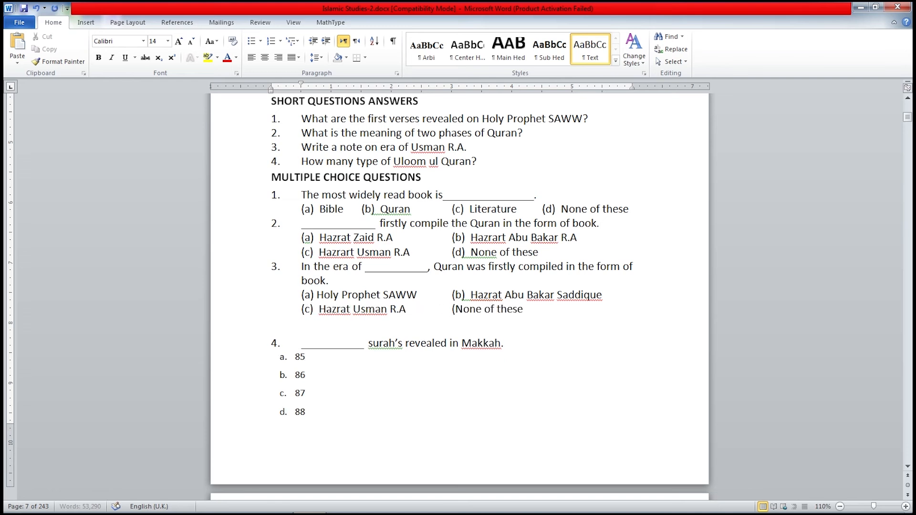
Step: Delete the blank line above question 4 and apply the Text style to its four options, 85 to 88
key("Down")
key("Delete")
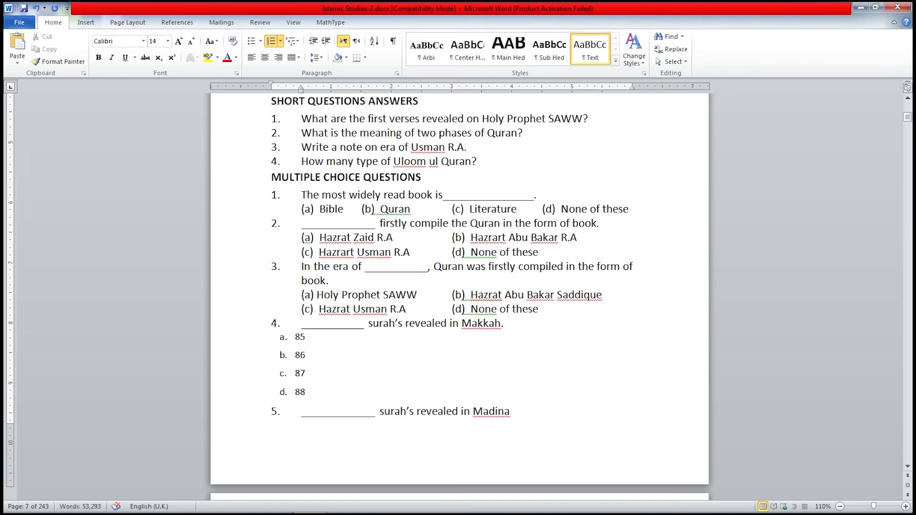
left_click_drag(301, 336, 310, 373)
left_click(590, 49)
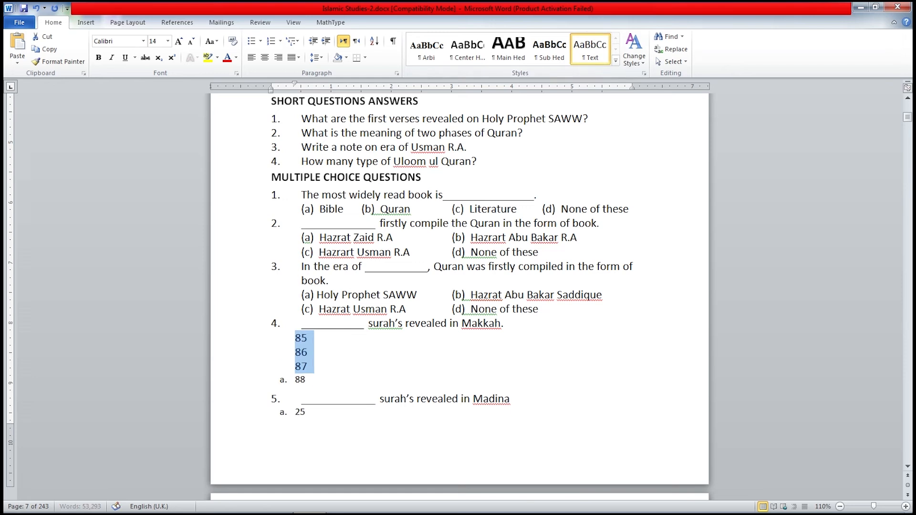
left_click(295, 380)
key("ctrl+y")
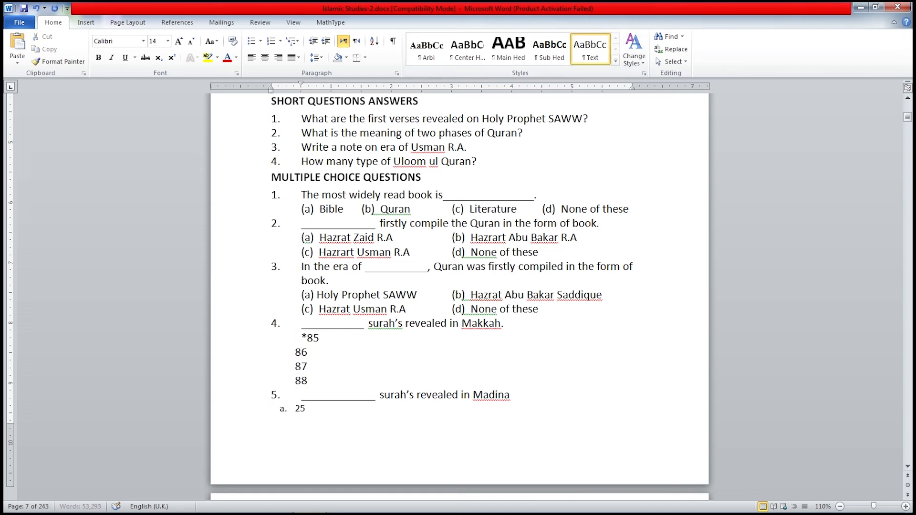
Step: Arrange question 4's options 85 to 88 in one tab-spaced row, labelled (a) to (d)
type("a)")
key("Tab")
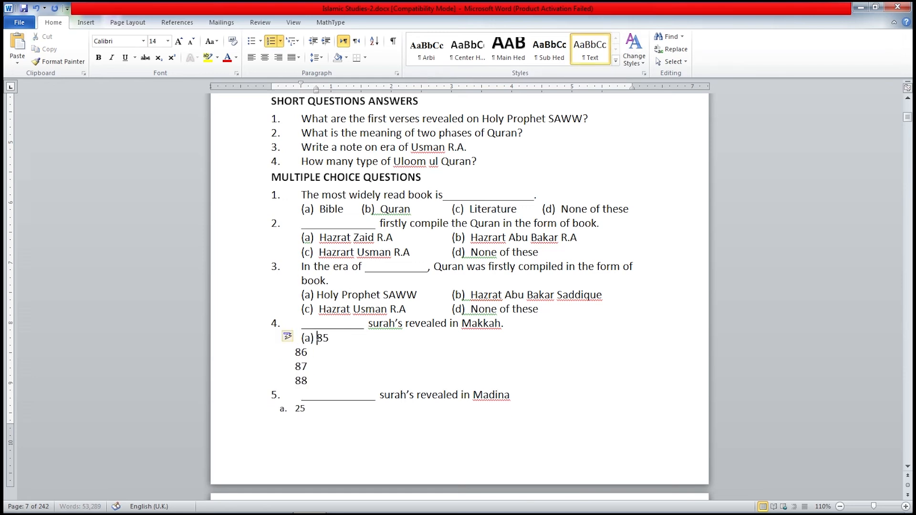
key("ctrl+z")
key("Delete")
key("Tab")
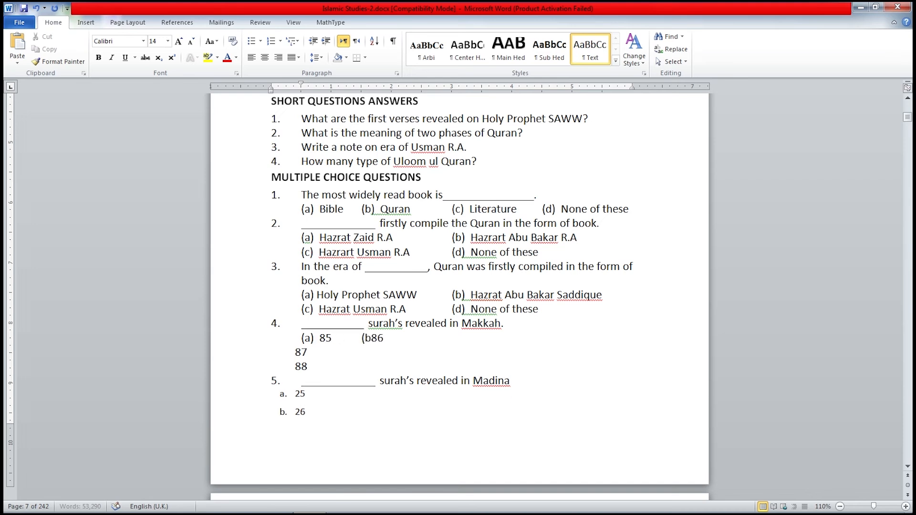
key("Delete")
key("Tab")
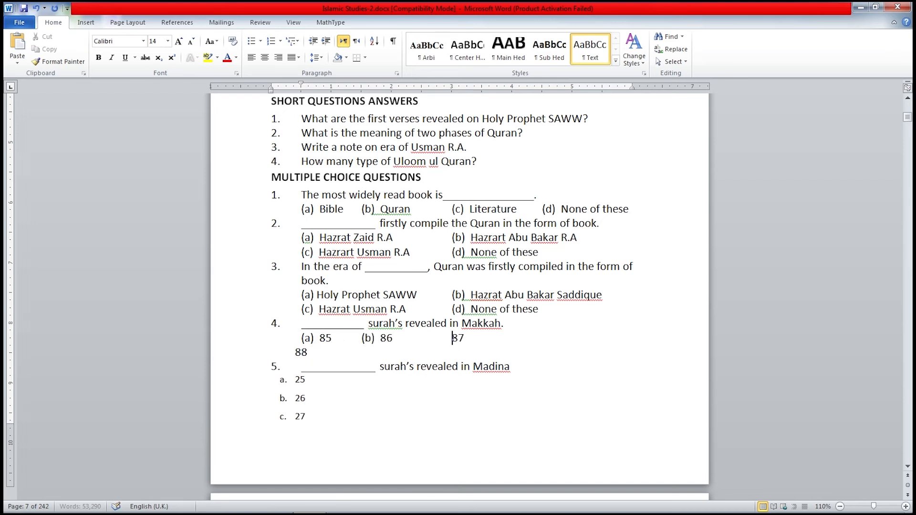
key("End")
key("Delete")
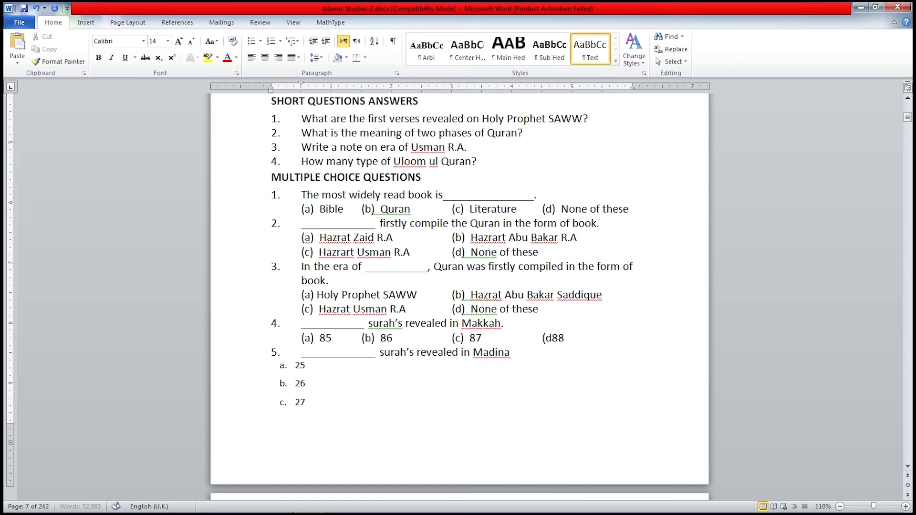
Step: Apply the Text style to question 5's four options, 25 to 28
key("Down")
key("Down")
key("Home")
key("shift+Down")
key("shift+Down")
key("shift+Down")
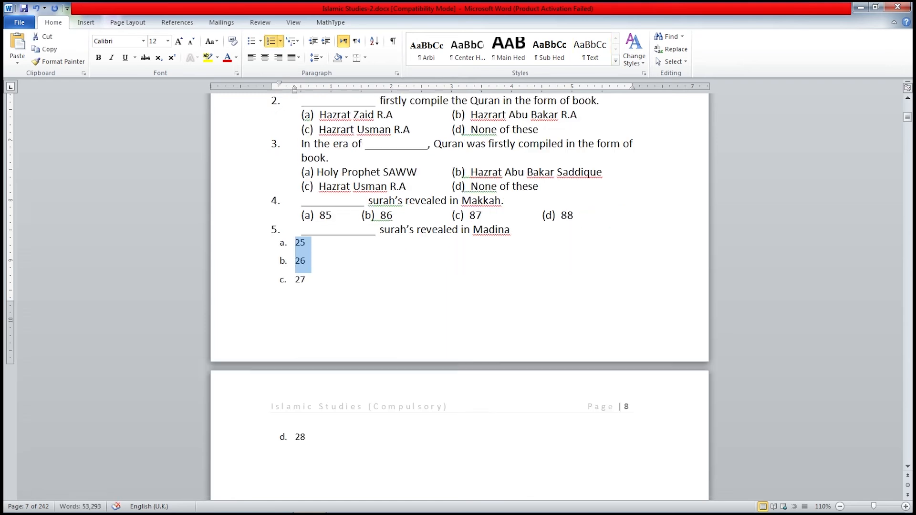
key("shift+Down")
key("alt+t")
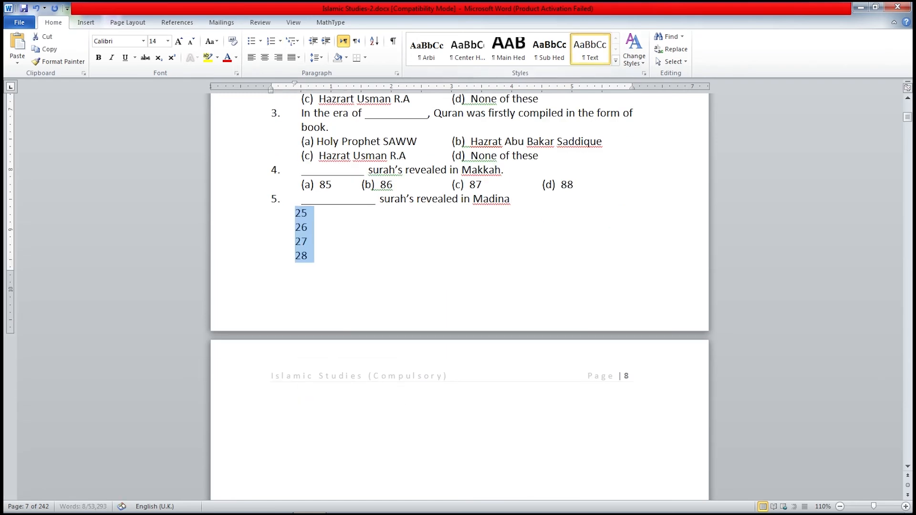
Step: Arrange question 5's options in one tab-spaced row, labelled (a) to (d), and save the document
key("Left")
key("End")
type("(a)")
key("Tab")
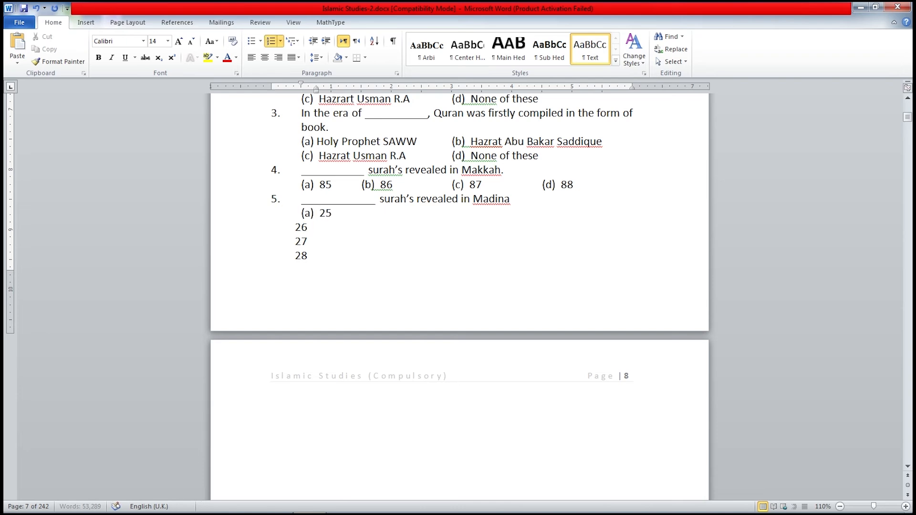
key("ctrl+z")
key("End")
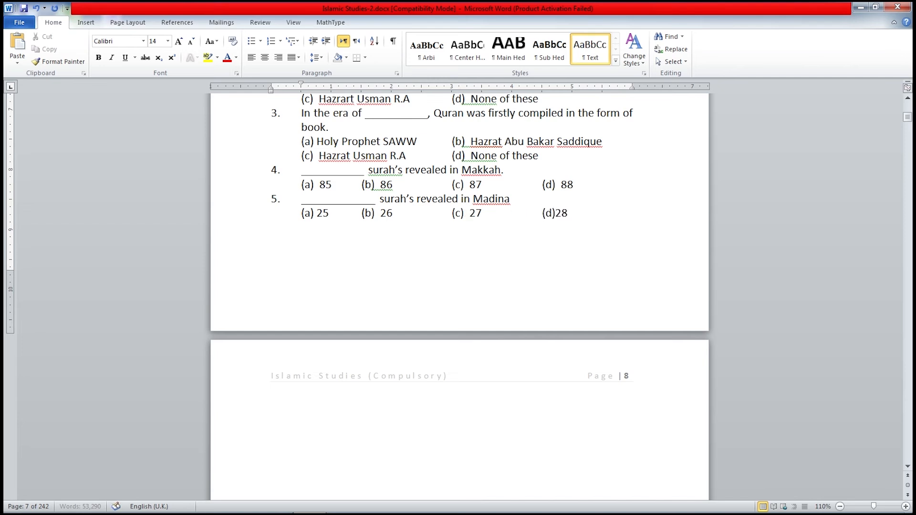
key("ctrl+s")
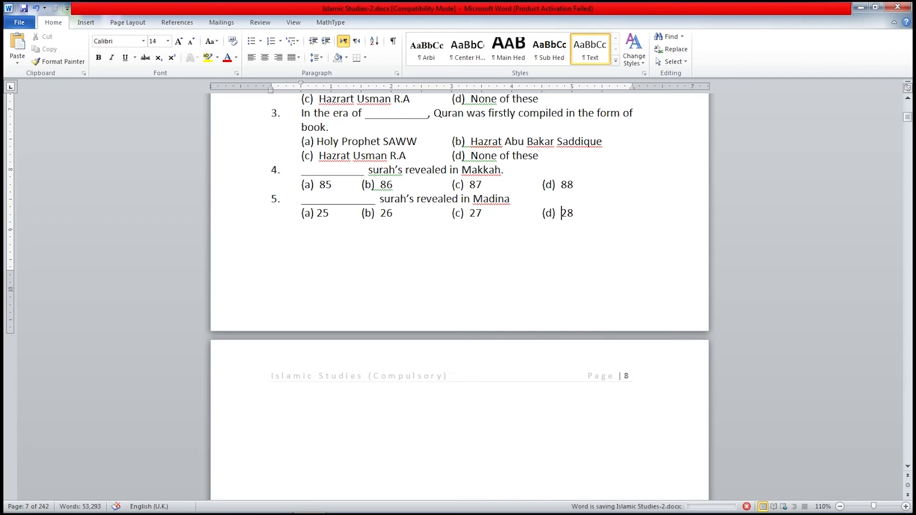
Step: Insert a page break above the "STUDY OF SELECTED TEXT OF HOLY QURAN" heading
scroll(459, 295, "up", 4)
scroll(459, 295, "down", 9)
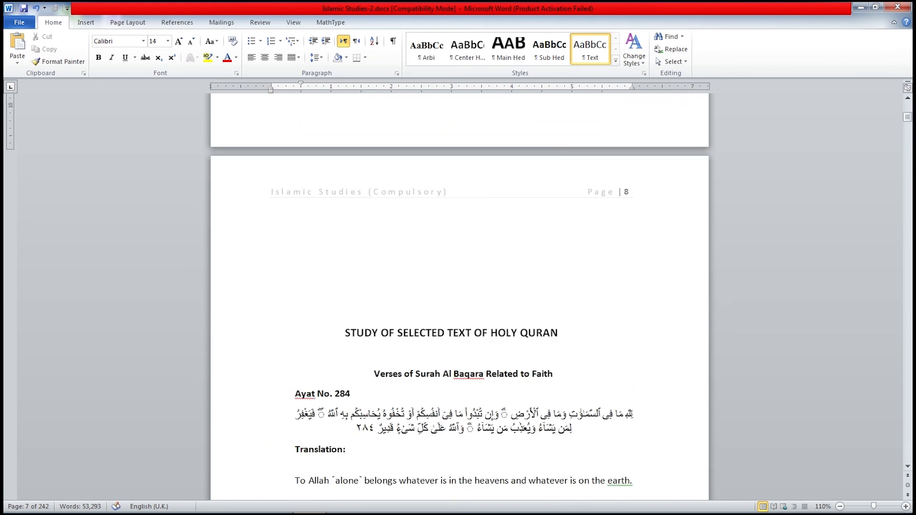
scroll(460, 295, "up", 16)
scroll(459, 295, "down", 2)
scroll(460, 296, "down", 1)
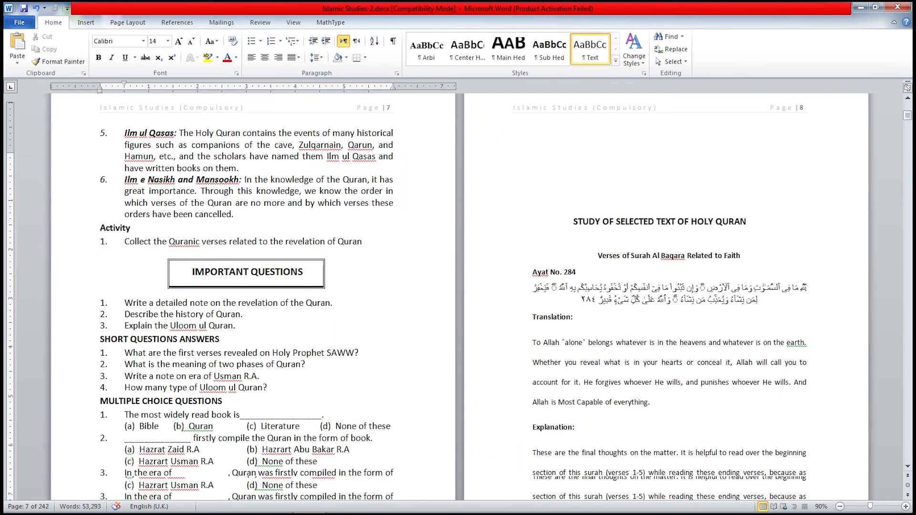
scroll(459, 295, "down", 3)
scroll(459, 296, "up", 2)
left_click(534, 129)
key("ctrl+Return")
scroll(533, 129, "up", 7)
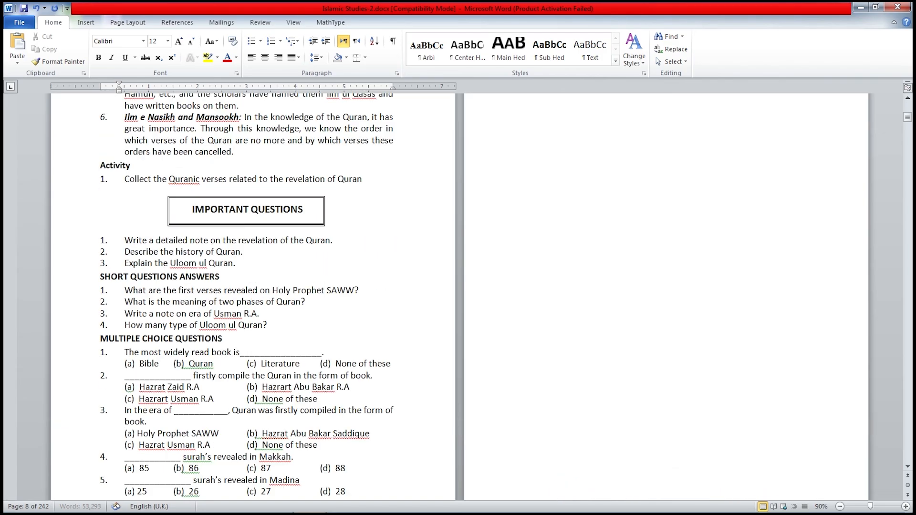
Step: Apply the Main Hed style to both title lines, "ISLAMIC STUDIES" and "(COMPULSORY)", on the first page
scroll(460, 296, "up", 20)
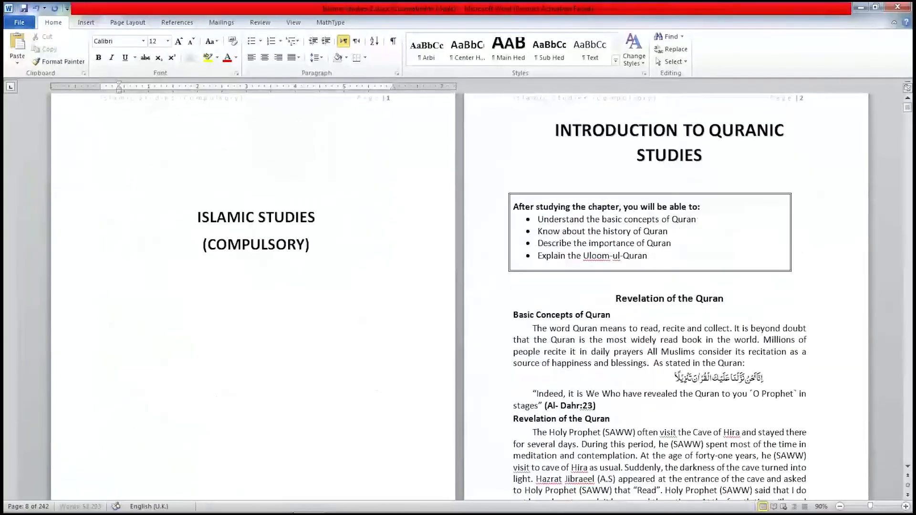
key("ctrl+Home")
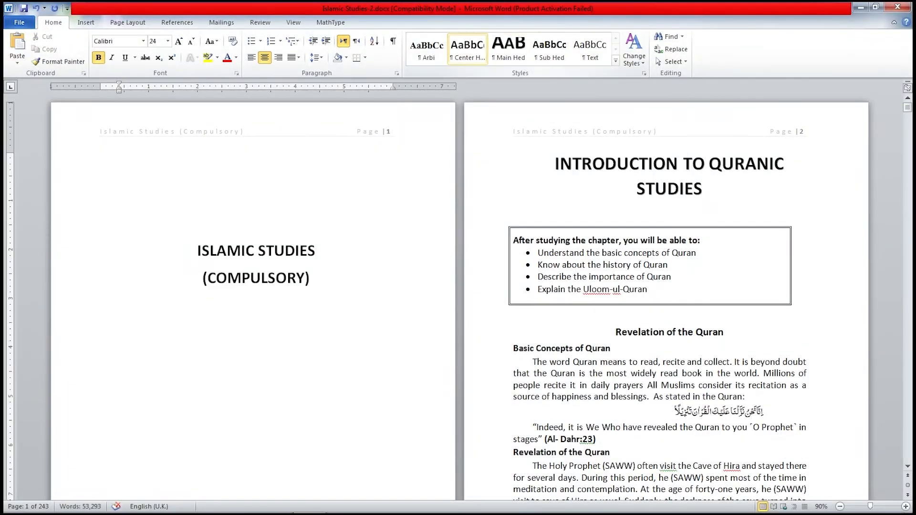
left_click(508, 50)
left_click(296, 279)
left_click(549, 50)
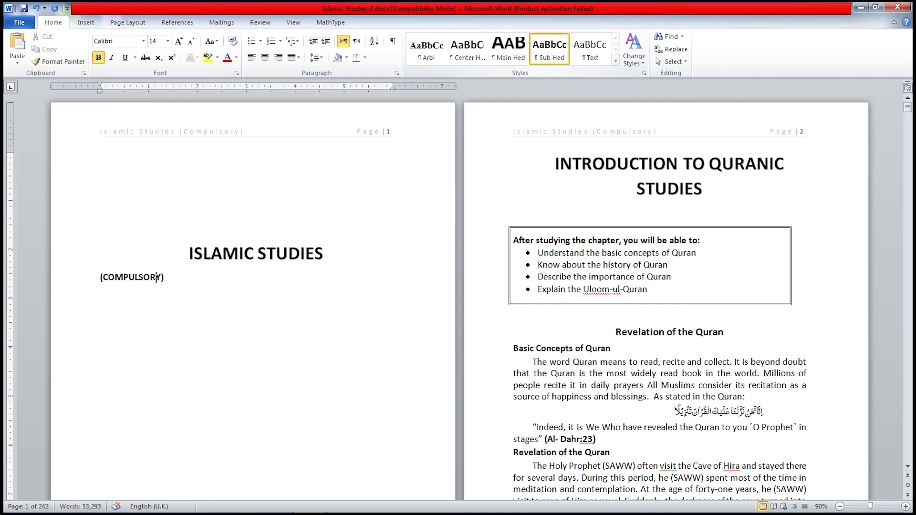
left_click(508, 49)
left_click(120, 308)
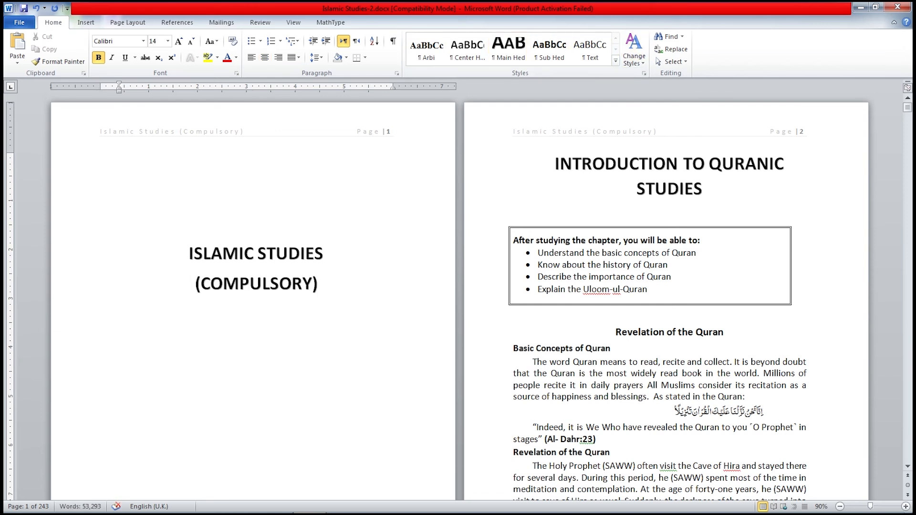
Step: Remove the blank page 8 and the empty lines above the "STUDY OF SELECTED TEXT OF HOLY QURAN" heading
scroll(458, 296, "down", 2, "ctrl")
scroll(457, 296, "down", 1, "ctrl")
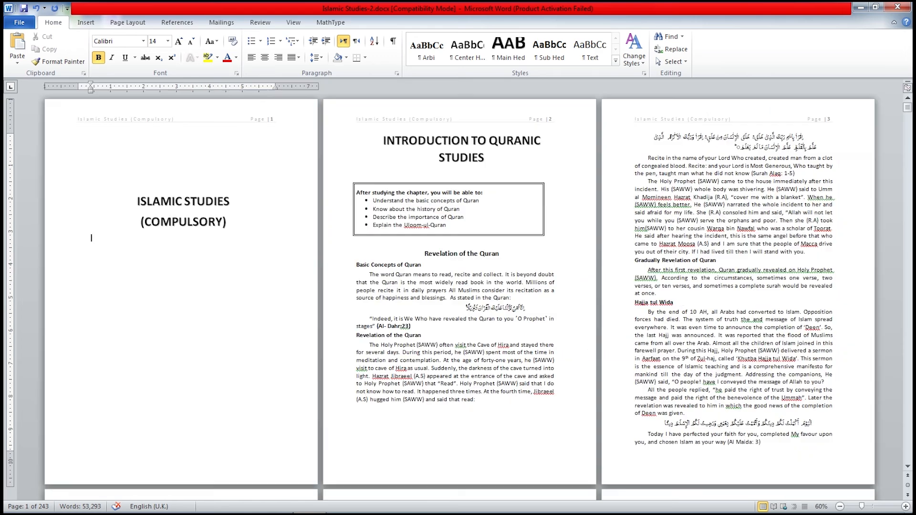
scroll(457, 296, "down", 10)
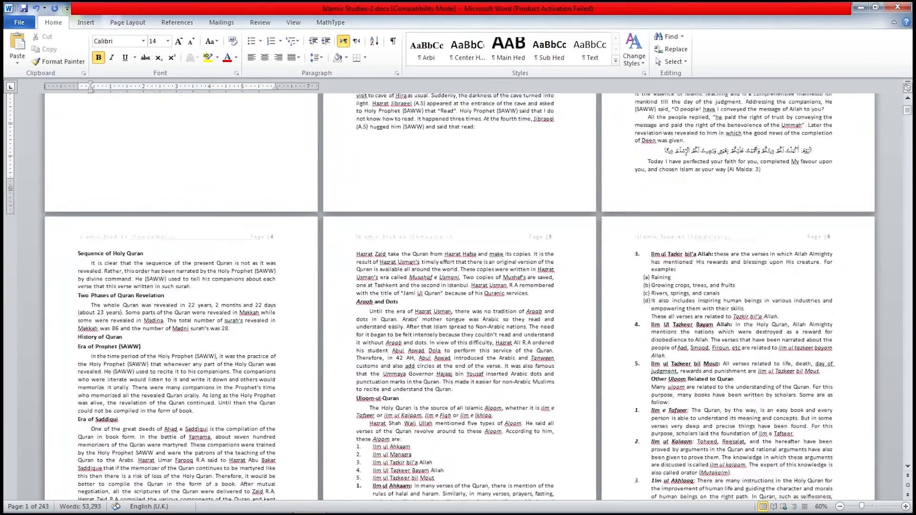
scroll(458, 296, "down", 10)
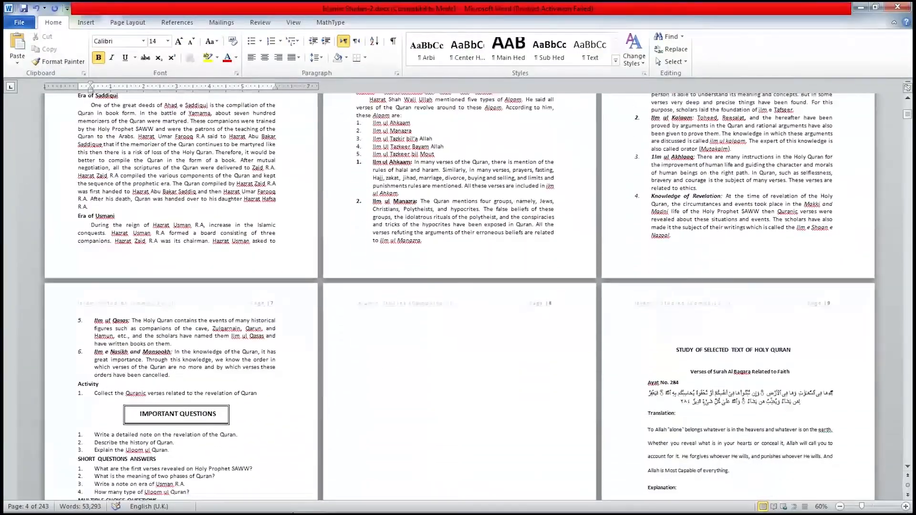
left_click(244, 416)
key("Down")
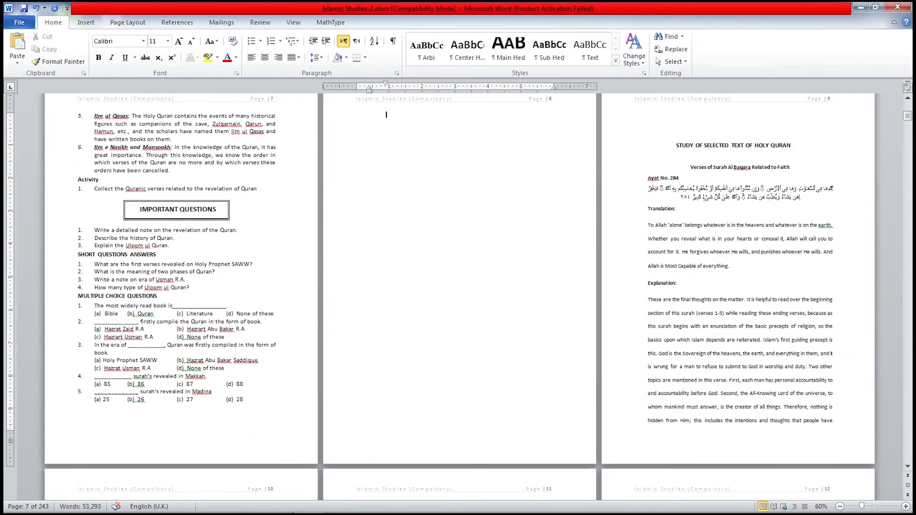
key("Delete")
key("Delete")
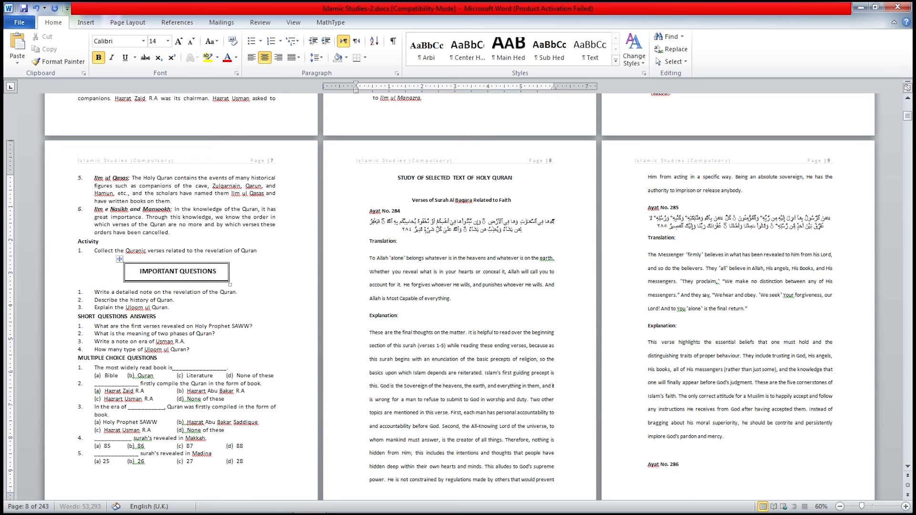
Step: Copy the bordered "IMPORTANT QUESTIONS" box from page 7 into a new blank document
left_click_drag(89, 258, 91, 285)
key("ctrl+c")
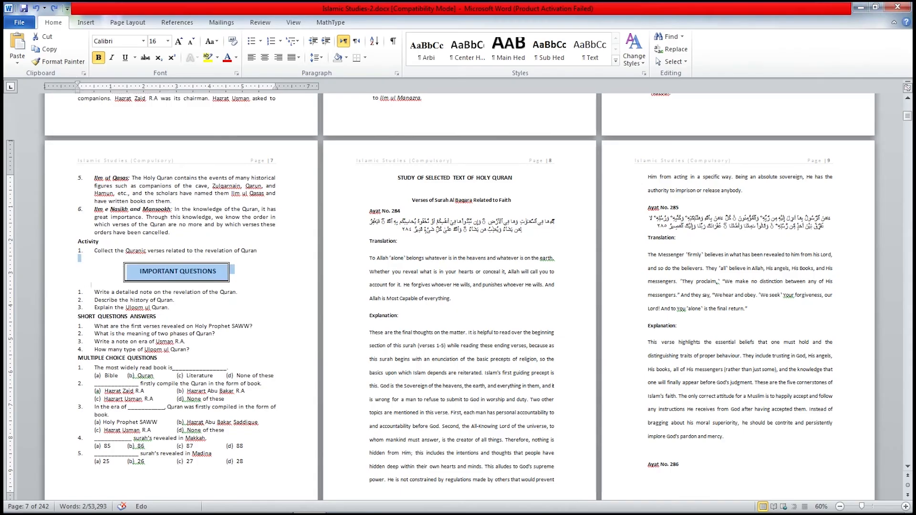
key("ctrl+n")
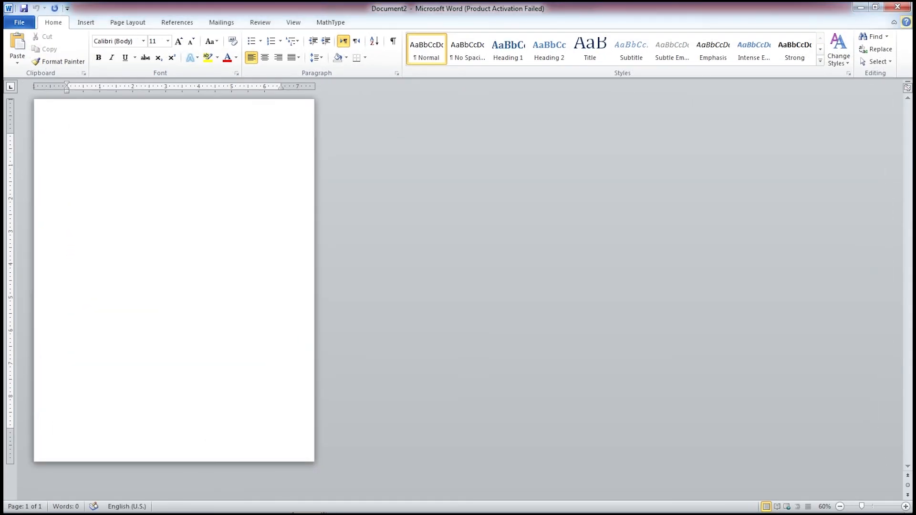
key("ctrl+v")
Step: Copy the "After studying the chapter, you will be able to:" box from the book's page 2 into the new document
key("alt+Tab")
scroll(458, 296, "up", 15)
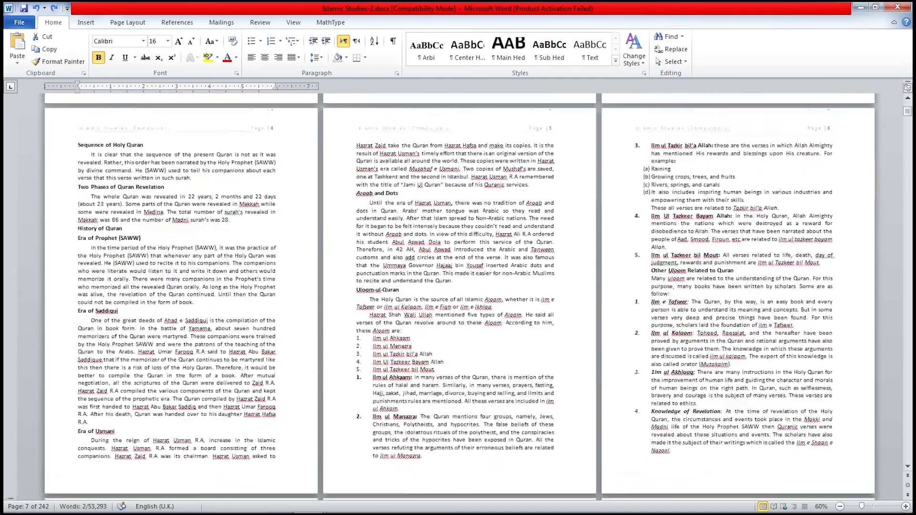
left_click_drag(359, 170, 410, 237)
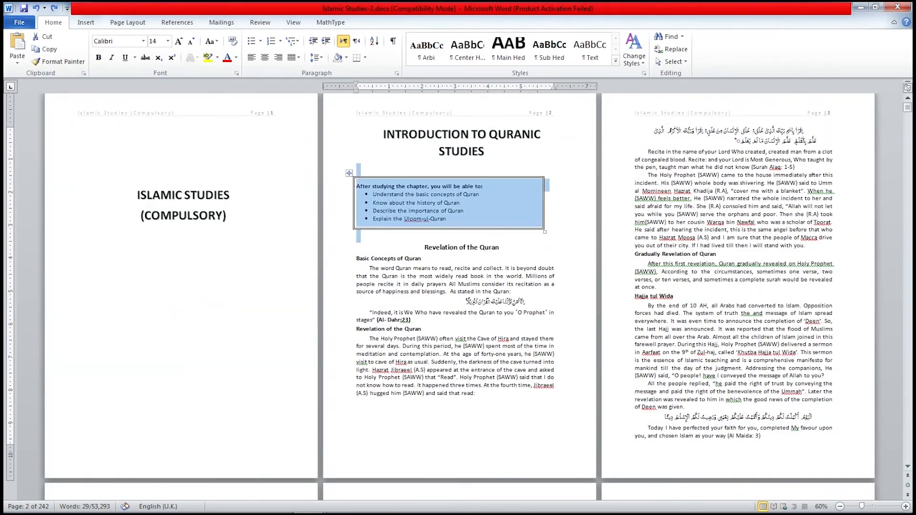
left_click_drag(353, 205, 356, 204)
key("ctrl+c")
key("alt+Tab")
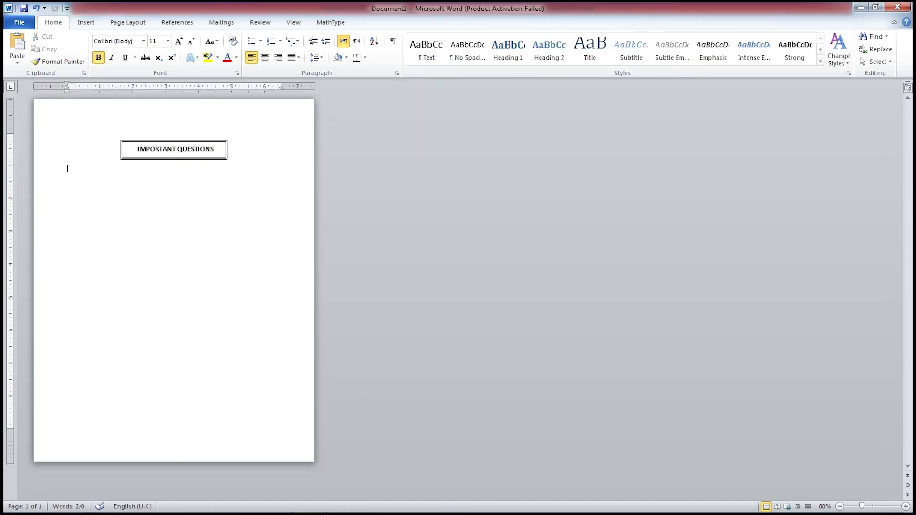
key("ctrl+v")
Step: Switch back to the book and apply the Main Hed style to the "STUDY OF SELECTED TEXT OF HOLY QURAN" heading
key("alt+Tab")
scroll(458, 267, "down", 10)
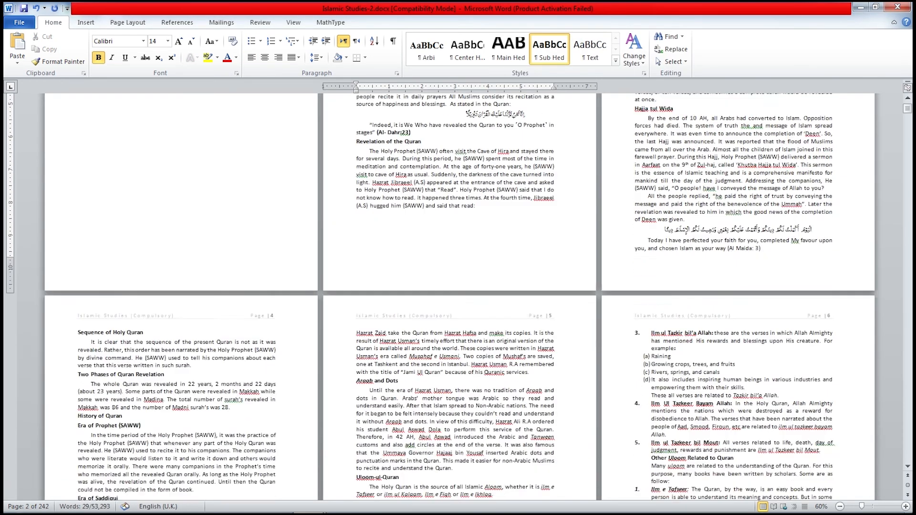
scroll(471, 193, "up", 3)
left_click(471, 192)
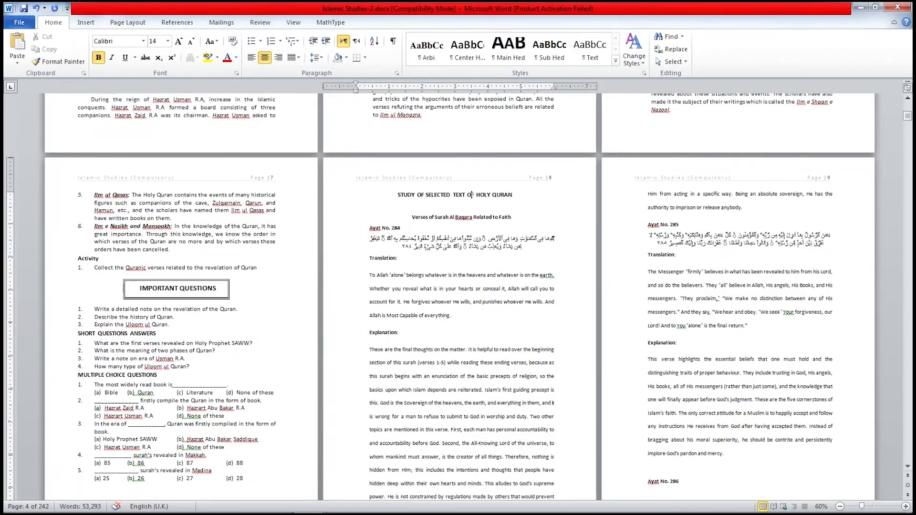
scroll(472, 193, "up", 7)
key("alt+m")
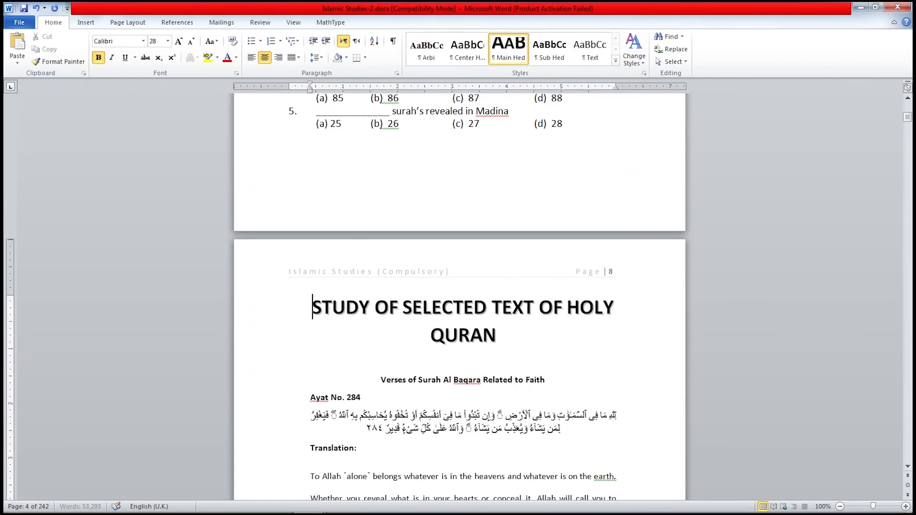
Step: Insert an empty line above the chapter heading on page 8 and reduce that line's font size
key("Return")
key("Up")
key("ctrl+shift+comma")
key("ctrl+shift+comma")
key("ctrl+shift+comma")
key("ctrl+shift+comma")
key("ctrl+shift+comma")
key("ctrl+shift+comma")
key("ctrl+shift+comma")
key("ctrl+shift+comma")
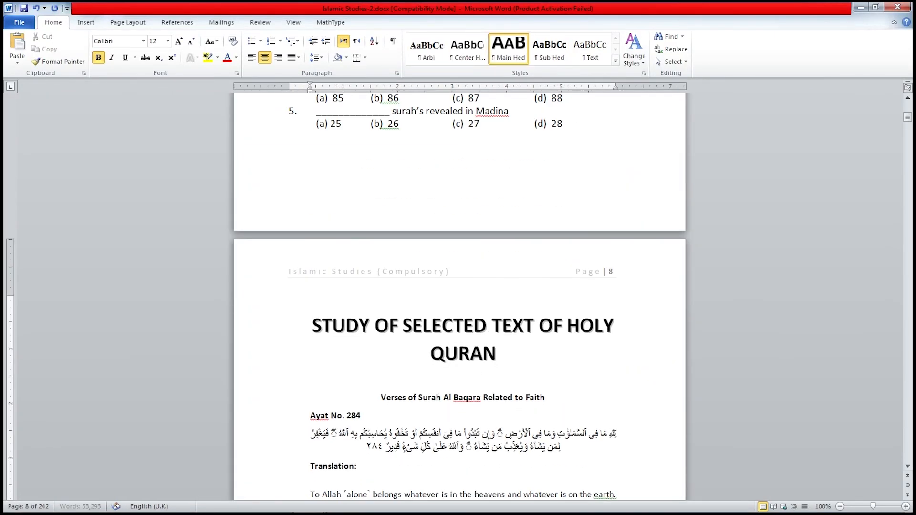
key("ctrl+shift+comma")
key("ctrl+shift+comma")
Step: Apply the centre heading style to "Verses of Surah Al Baqara Related to Faith"
left_click(508, 398)
key("alt+s")
key("alt+c")
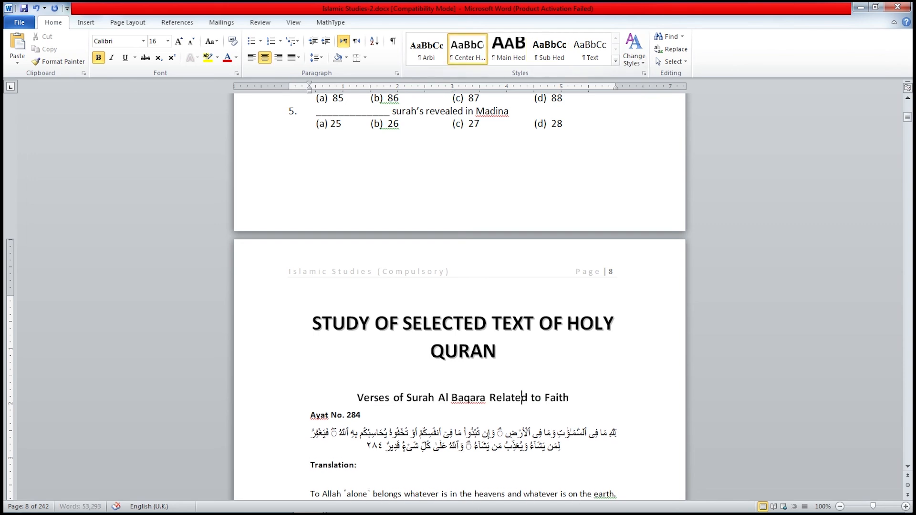
Step: Apply the Sub Hed style to "Ayat No. 284" and the Arbi style to the Arabic verse below it
scroll(459, 297, "down", 5)
left_click(311, 241)
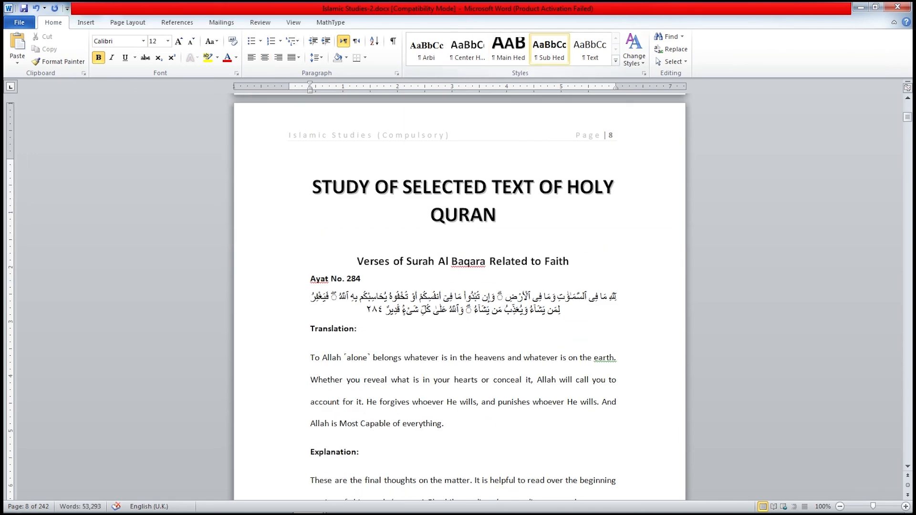
left_click(549, 49)
left_click(465, 295)
left_click(427, 49)
Step: Apply the Text style to the translation and explanation paragraphs of Ayat No. 284
scroll(459, 297, "down", 4)
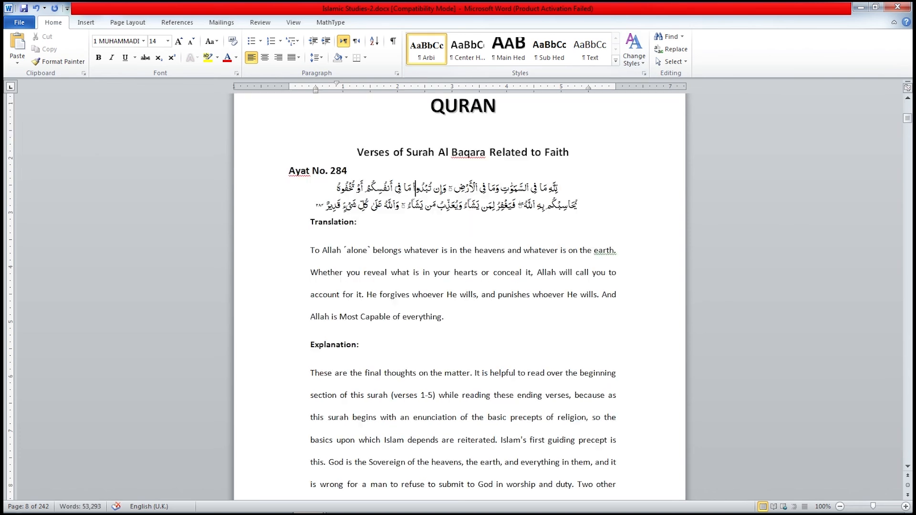
left_click(350, 222)
left_click(402, 272)
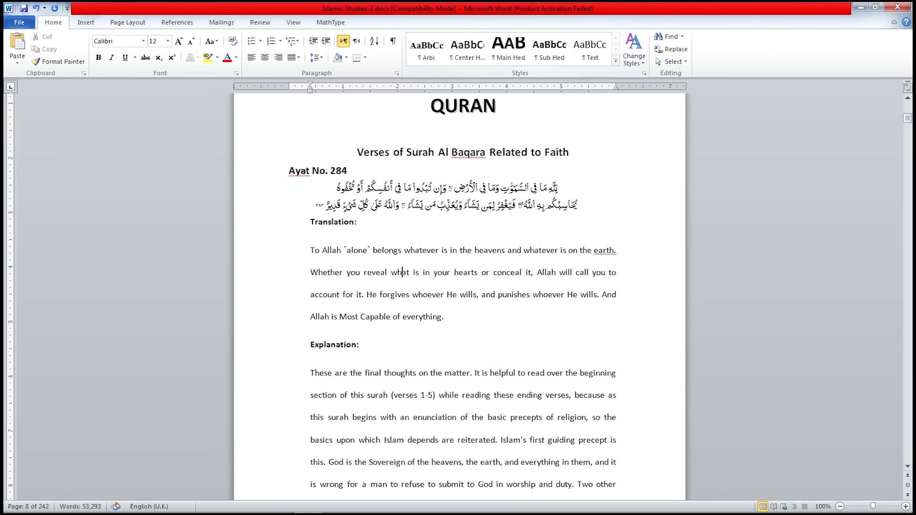
left_click(590, 49)
left_click(415, 329)
left_click(590, 50)
scroll(459, 296, "down", 15)
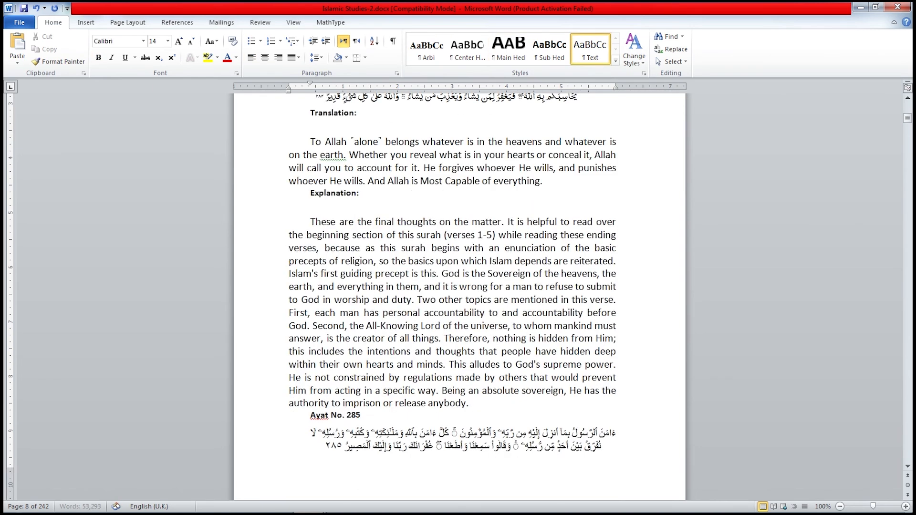
Step: Apply the Text style to the translation and explanation paragraphs of Ayat No. 285
scroll(460, 297, "down", 3)
left_click(443, 283)
key("F4")
left_click(458, 354)
key("F4")
scroll(460, 297, "down", 7)
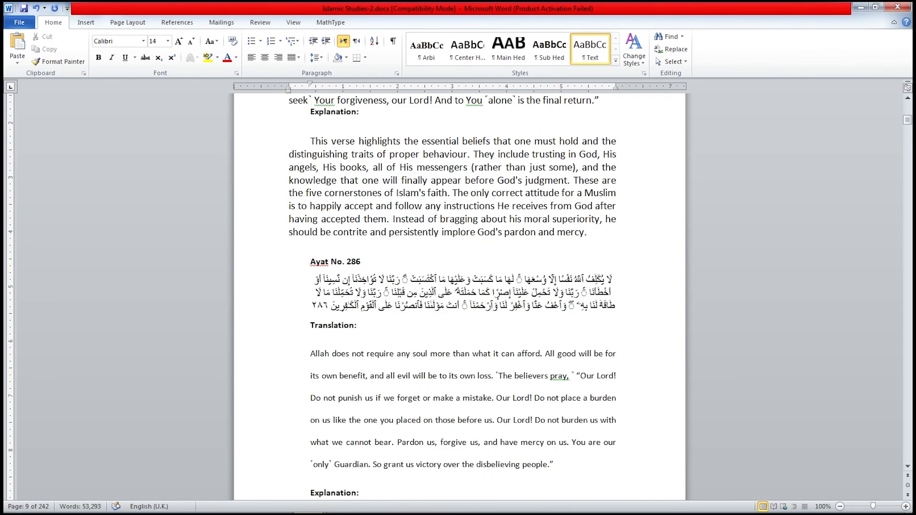
Step: Apply the Text style to the translation of Ayat No. 286 and to all of its explanation paragraphs
left_click(468, 373)
key("F4")
left_click(458, 305)
key("F4")
scroll(459, 297, "down", 8)
left_click(451, 334)
key("F4")
scroll(459, 297, "down", 3)
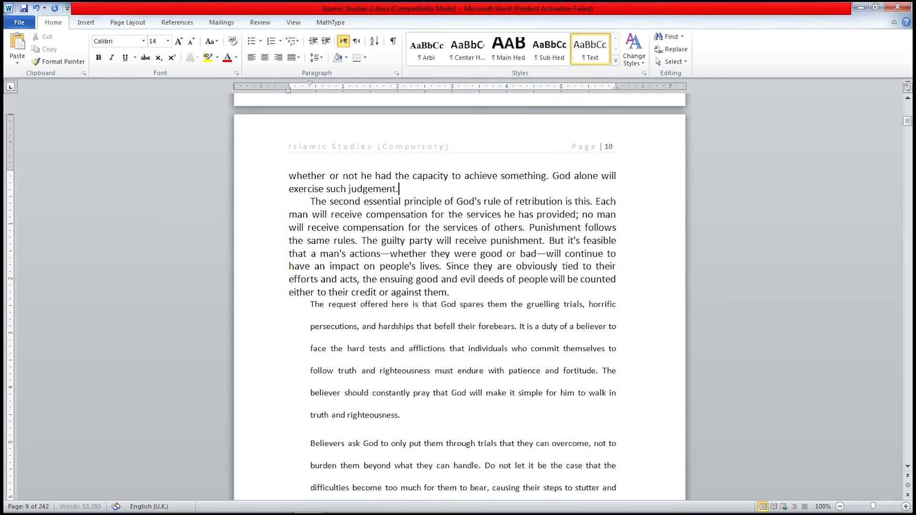
left_click(446, 349)
key("F4")
scroll(459, 296, "down", 7)
Step: Apply the Sub Hed style to the "Translation:" and "Explanation:" headings of Ayat No. 284
scroll(459, 297, "up", 20)
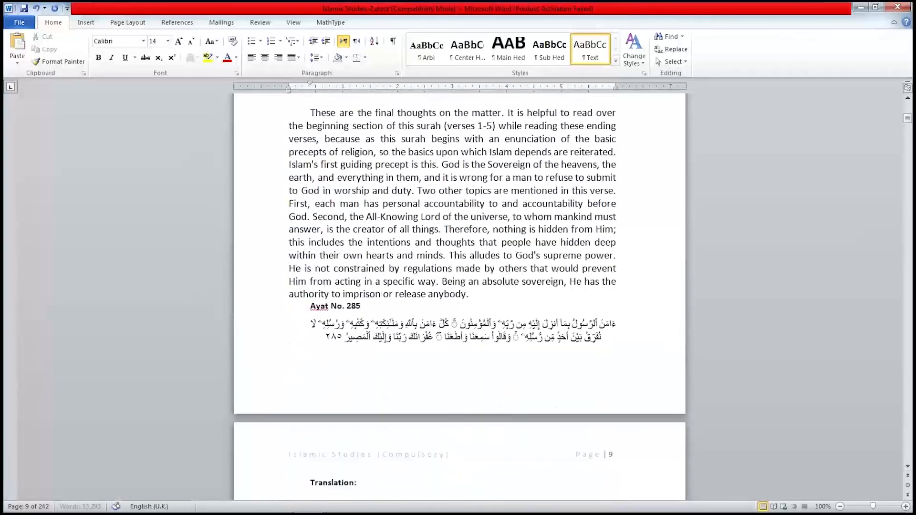
left_click(528, 297)
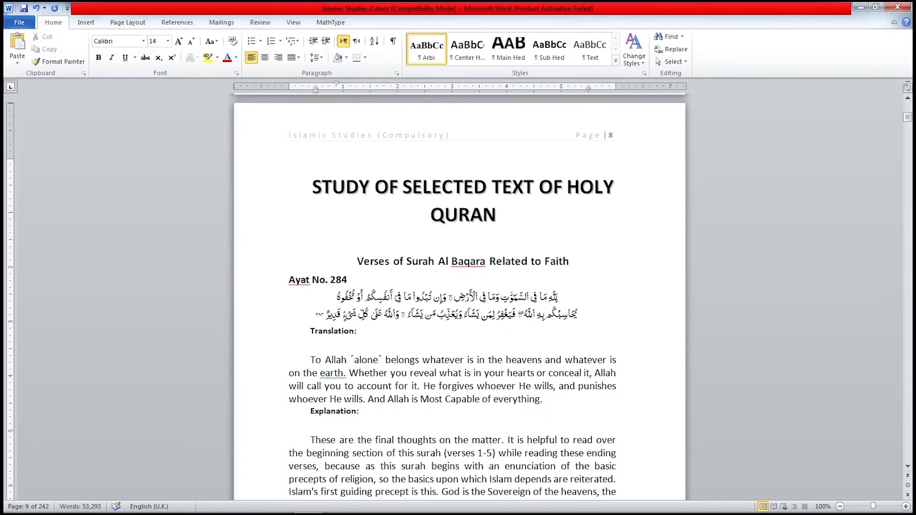
left_click(332, 331)
left_click(549, 49)
scroll(334, 305, "down", 3)
left_click(336, 315)
key("F4")
Step: Apply the Sub Hed style to "Ayat No. 285", its "Translation:" and "Explanation:" headings, and "Ayat No. 286"
scroll(337, 315, "down", 9)
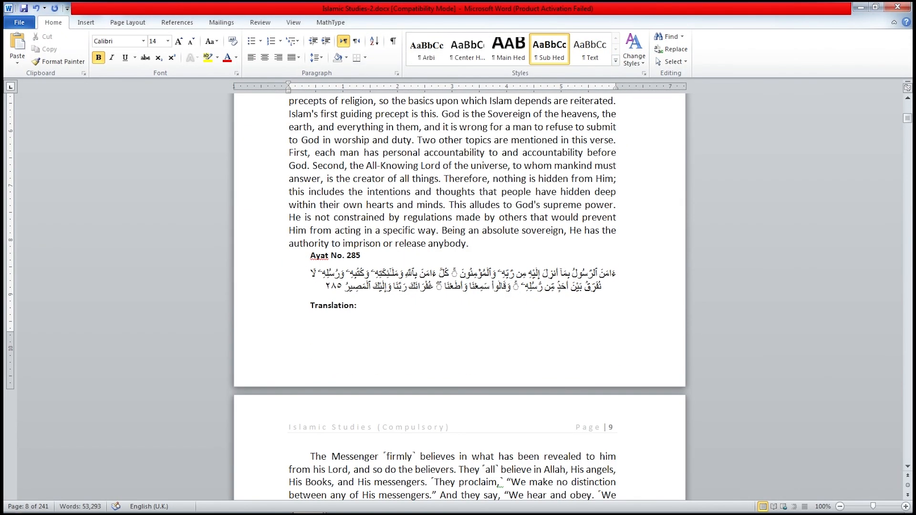
left_click(337, 257)
key("F4")
scroll(336, 256, "down", 6)
left_click(329, 248)
key("F4")
scroll(328, 248, "down", 3)
left_click(332, 250)
key("F4")
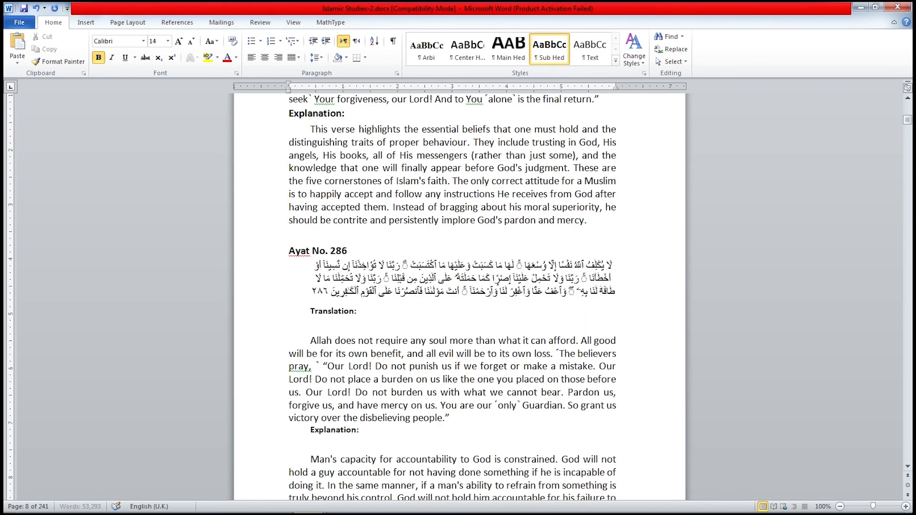
Step: Delete the empty line above "Ayat No. 286" and apply the Sub Hed style to its "Translation:" and "Explanation:" headings
left_click(332, 233)
key("Delete")
left_click(345, 295)
left_click(549, 49)
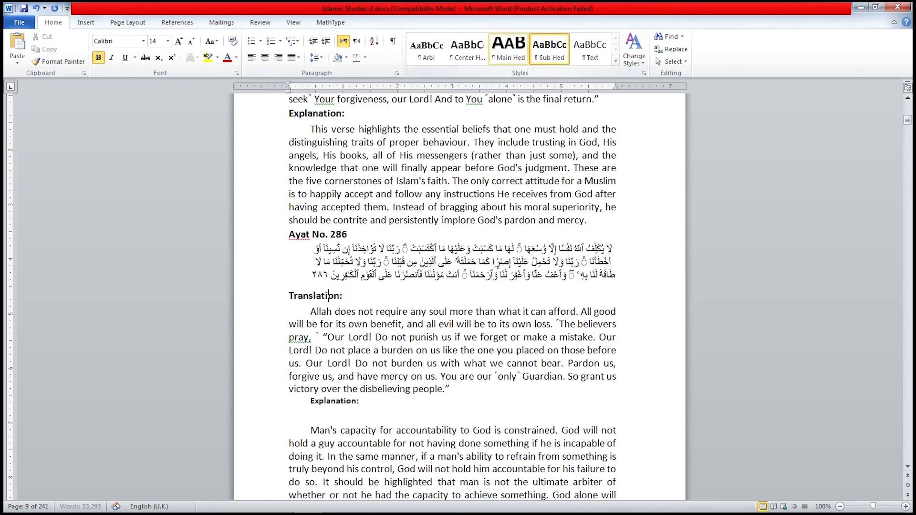
key("F4")
scroll(359, 400, "down", 3)
scroll(407, 280, "down", 13)
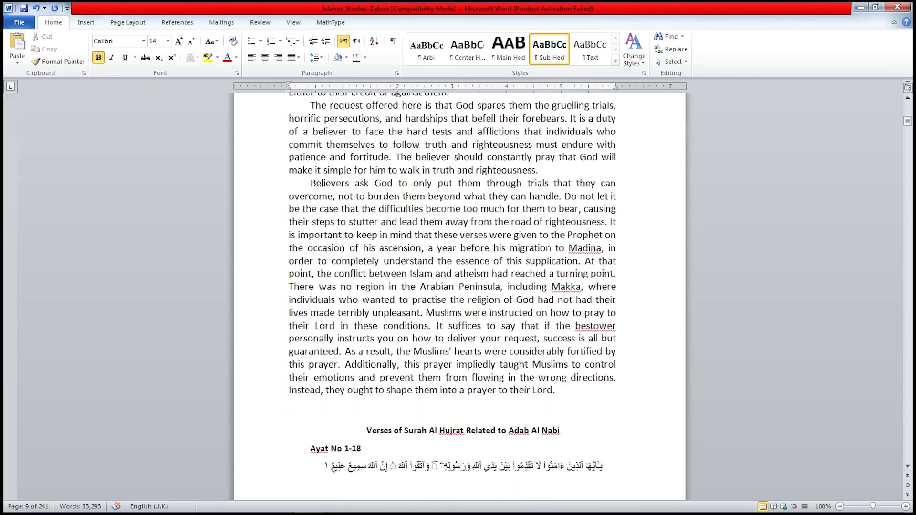
Step: Review the styled verses back to page 8, and zoom out to 70% to check the preceding pages side by side
left_click(407, 280)
scroll(407, 280, "up", 20)
scroll(459, 297, "up", 20)
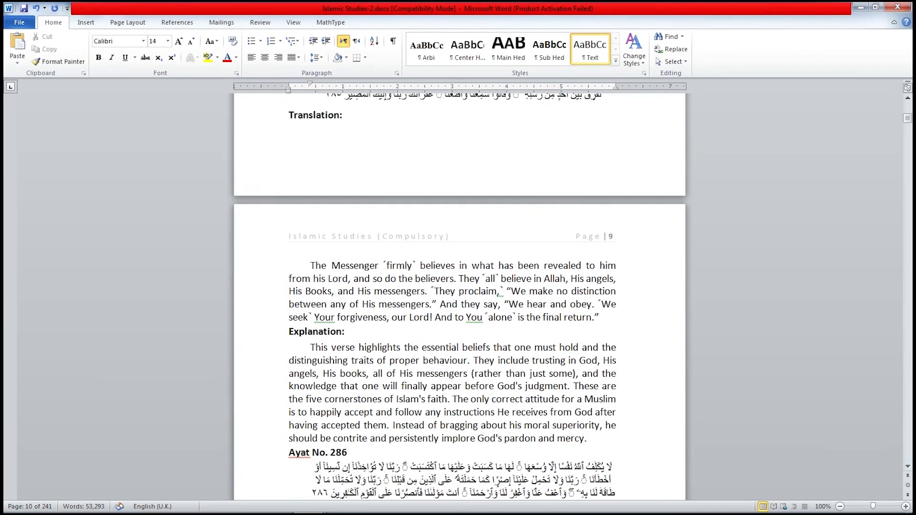
scroll(460, 297, "up", 10)
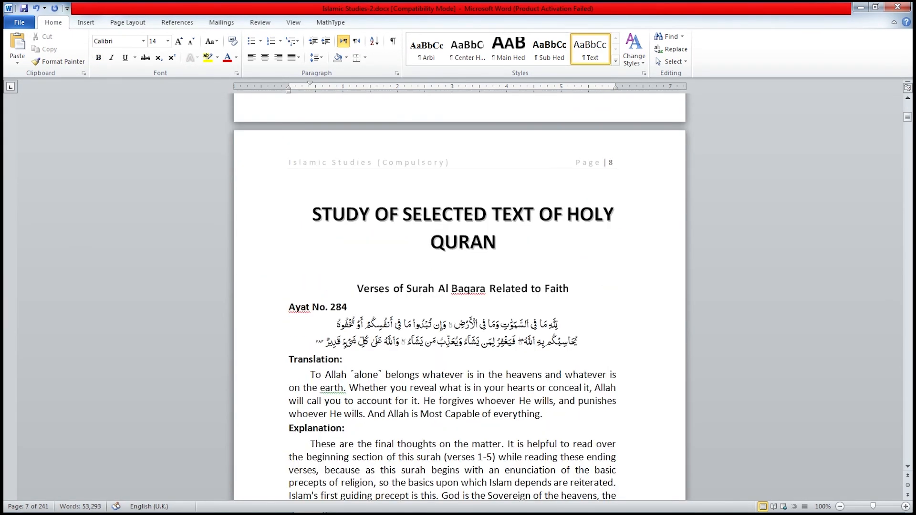
scroll(459, 296, "down", 2, "ctrl")
scroll(459, 296, "down", 1, "ctrl")
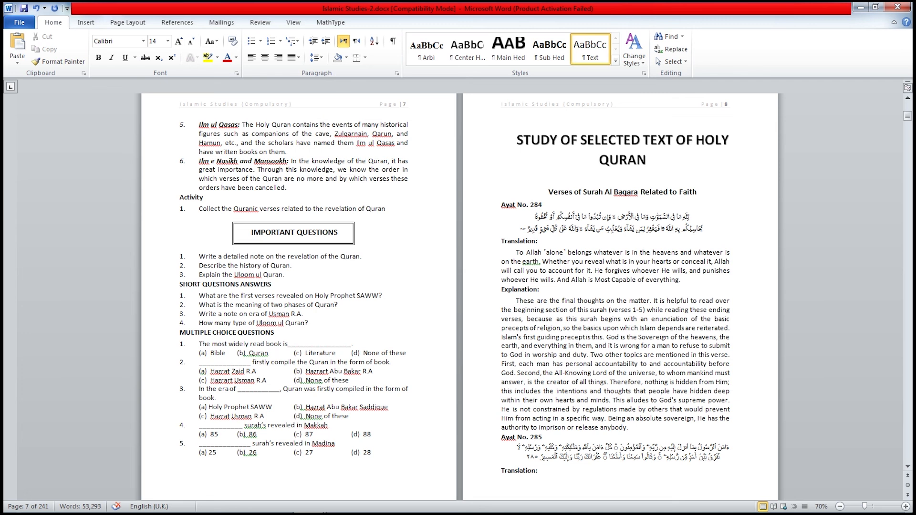
scroll(460, 296, "up", 15)
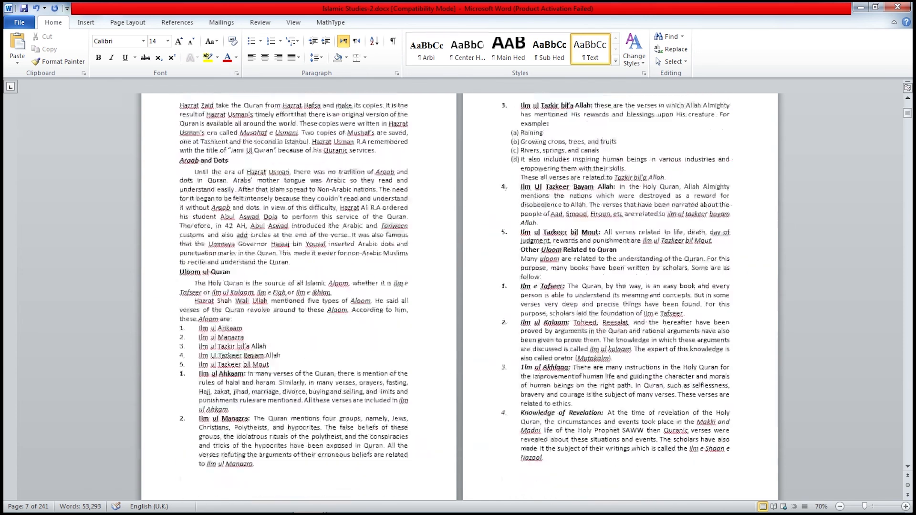
mouse_move(908, 512)
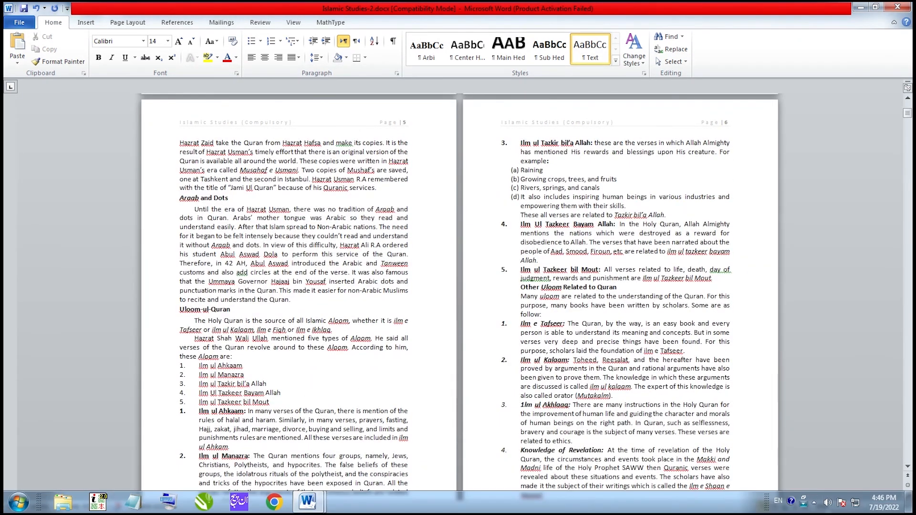